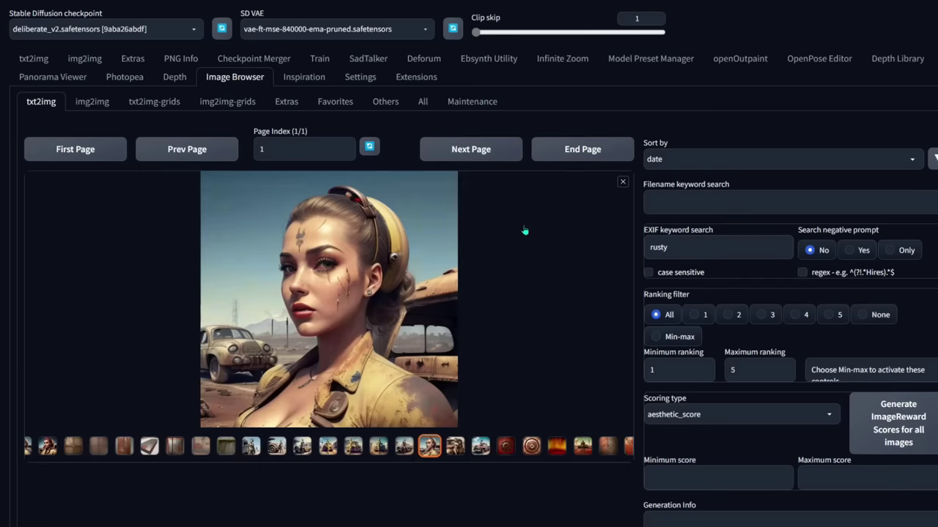
- Set the img2img resize aspect ratio to 16:9 and increase the output width
scroll(856, 362, "down", 2)
scroll(856, 362, "down", 1)
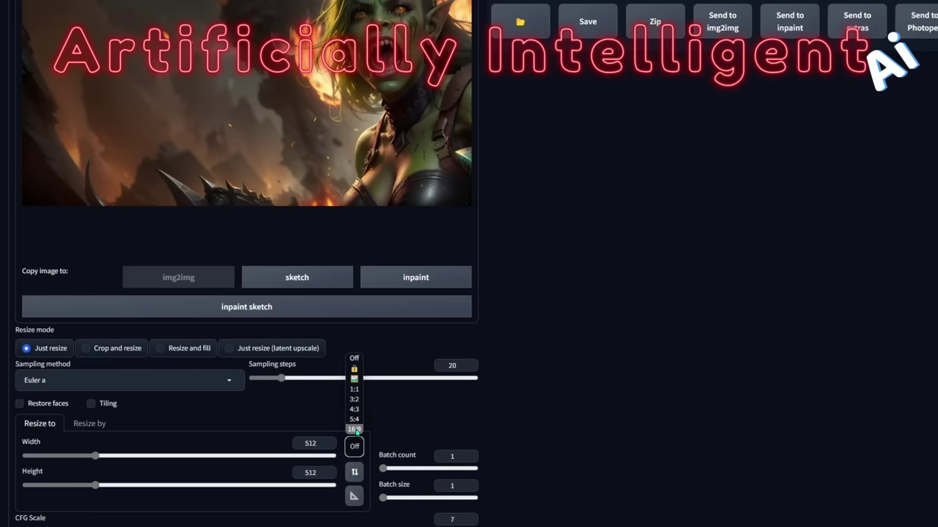
left_click(355, 430)
left_click_drag(95, 456, 156, 456)
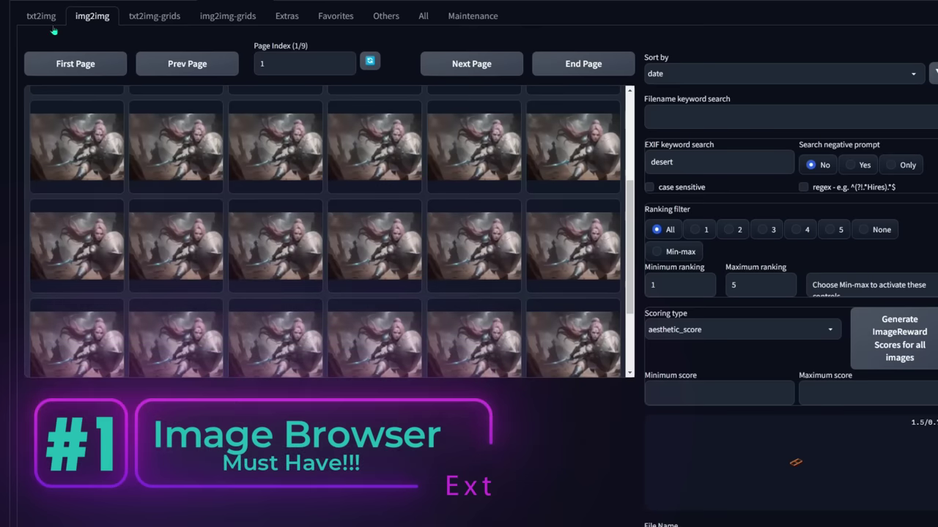
- Look through the image browser's txt2img, txt2img-grids and Extras collections, and open the ocean wave image
left_click(50, 18)
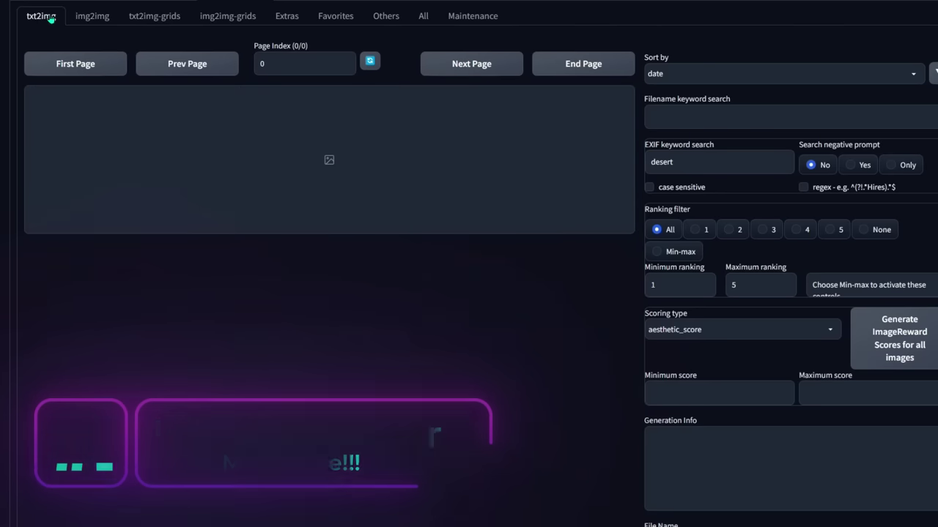
left_click(144, 16)
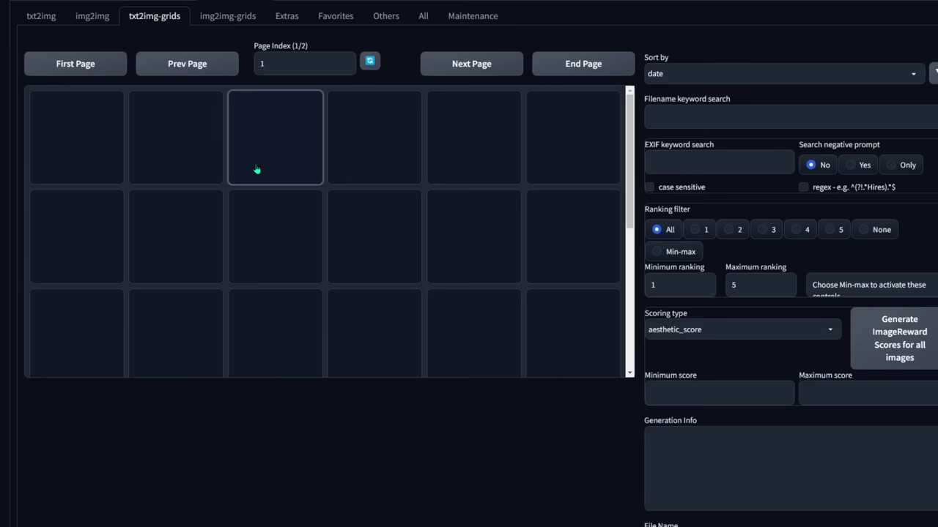
left_click(289, 18)
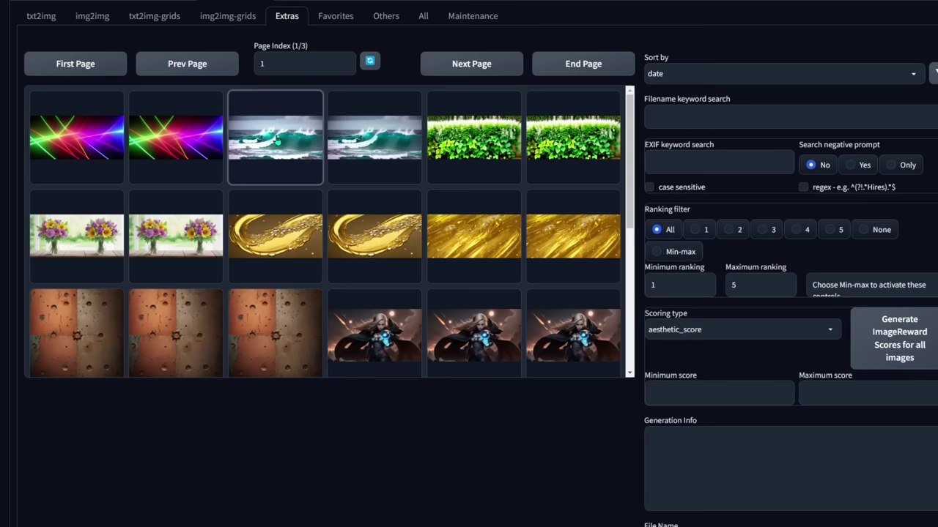
left_click(281, 177)
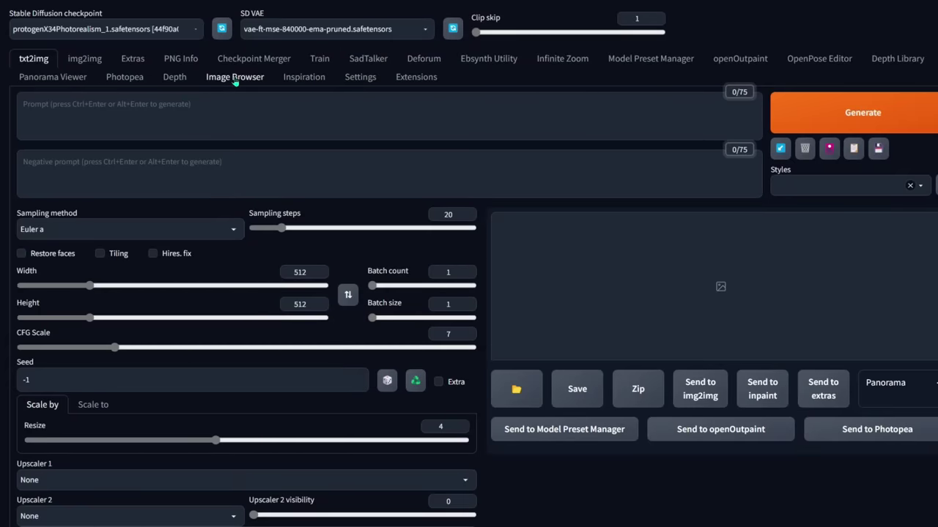
- Open the image browser and look through its img2img, Extras and Favorites collections
left_click(235, 81)
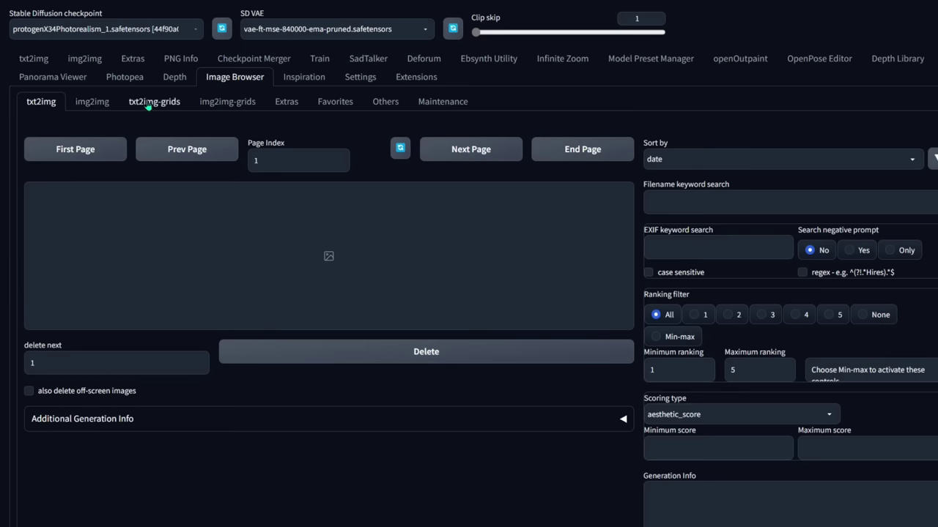
left_click(93, 101)
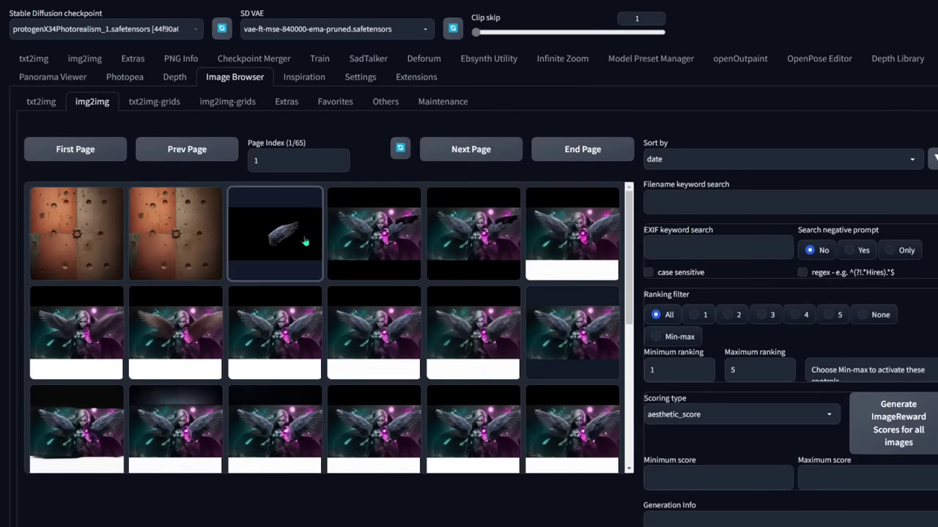
left_click(305, 244)
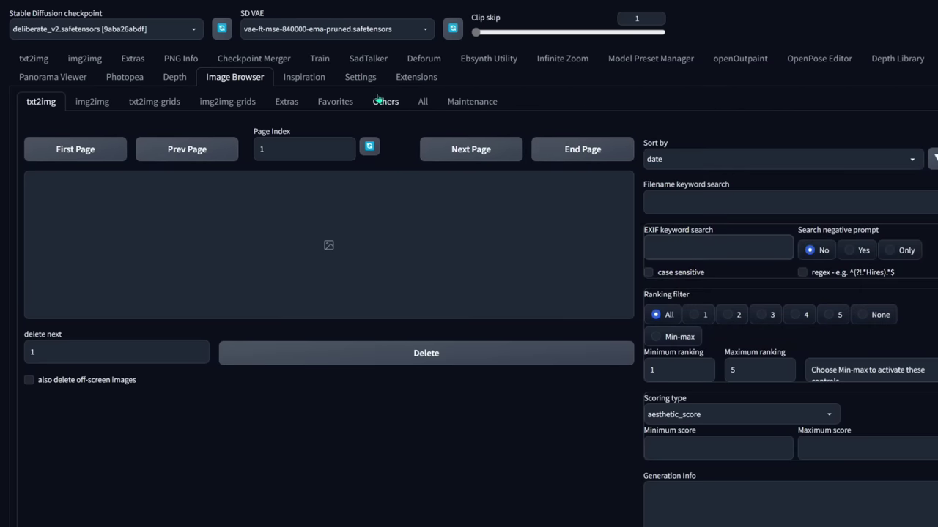
left_click(286, 103)
left_click(335, 101)
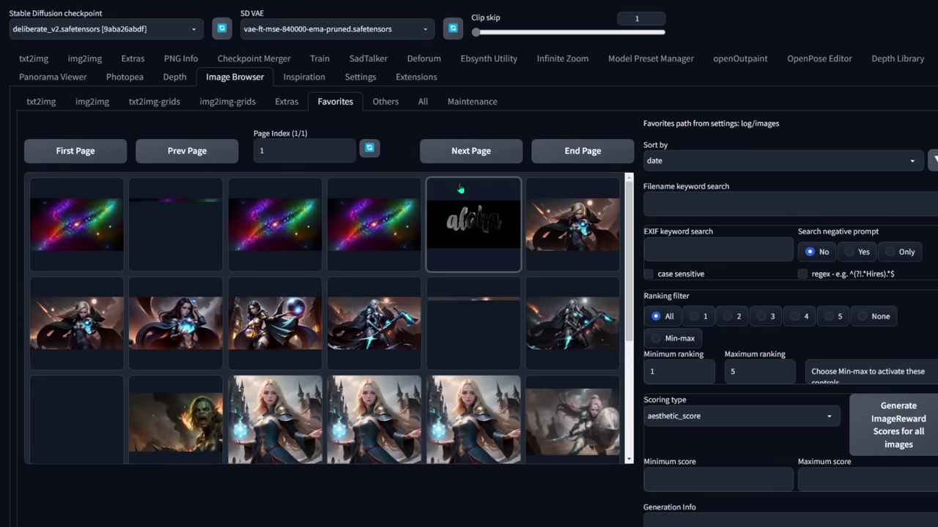
- Search the txt2img images for the EXIF keyword "rusty"
left_click(41, 103)
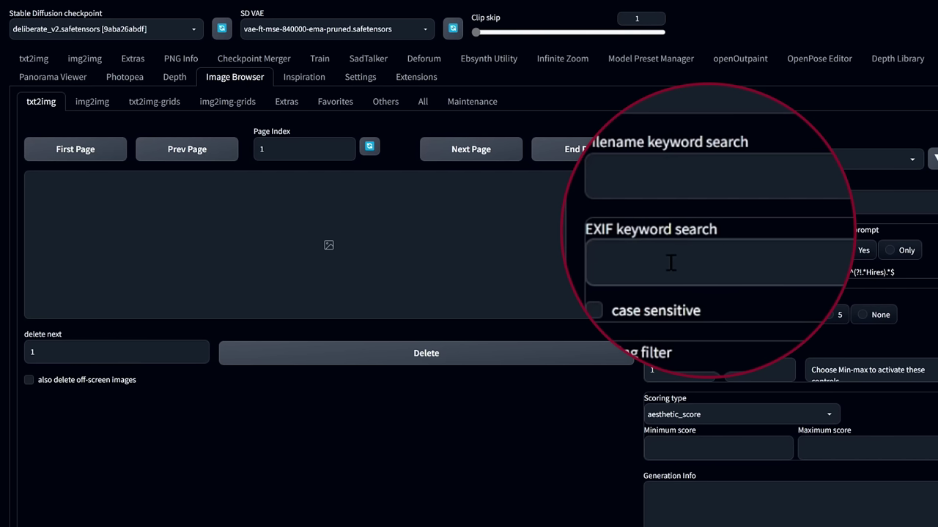
left_click(671, 262)
type("rusty")
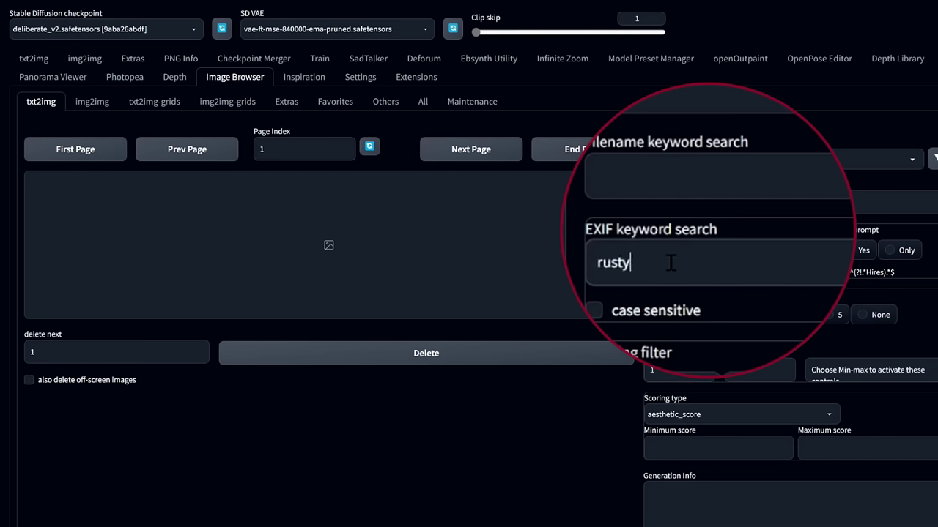
key("Return")
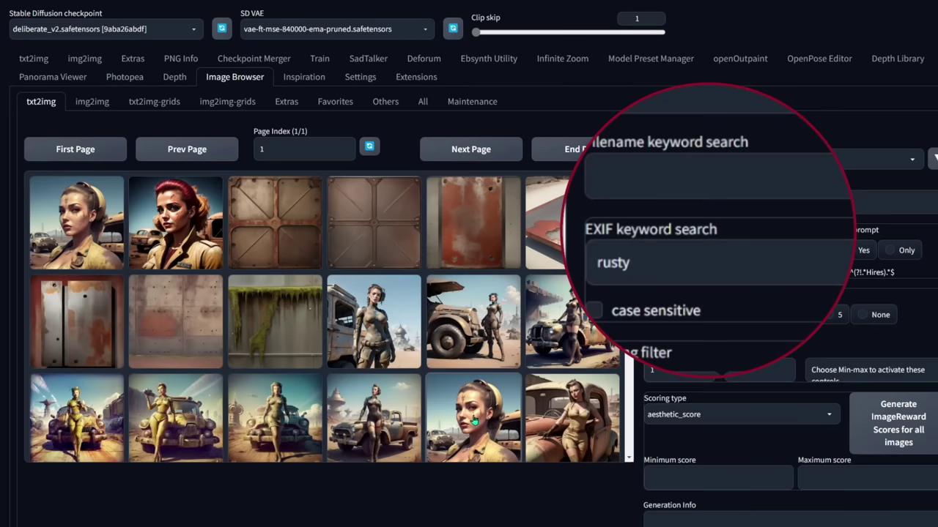
- Send the female mechanic image's generation settings to txt2img and generate the image from them
scroll(199, 203, "down", 3)
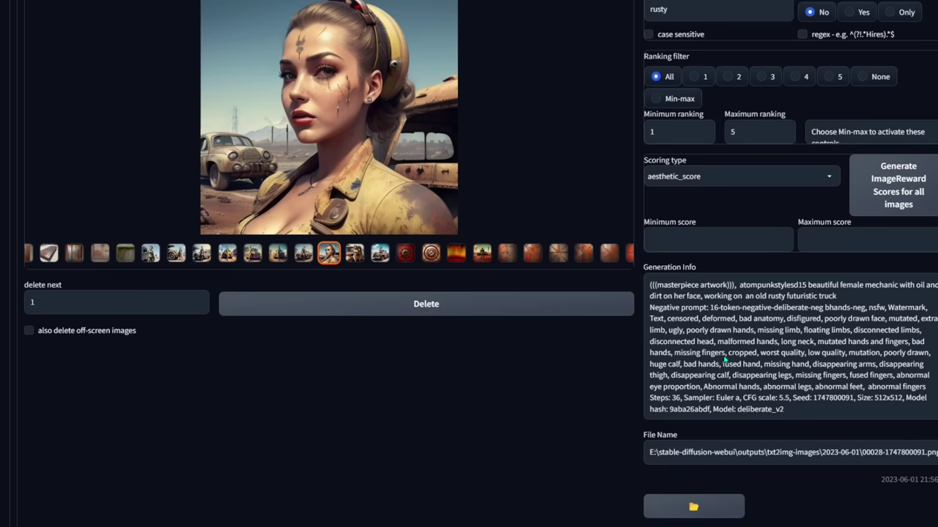
scroll(725, 360, "down", 3)
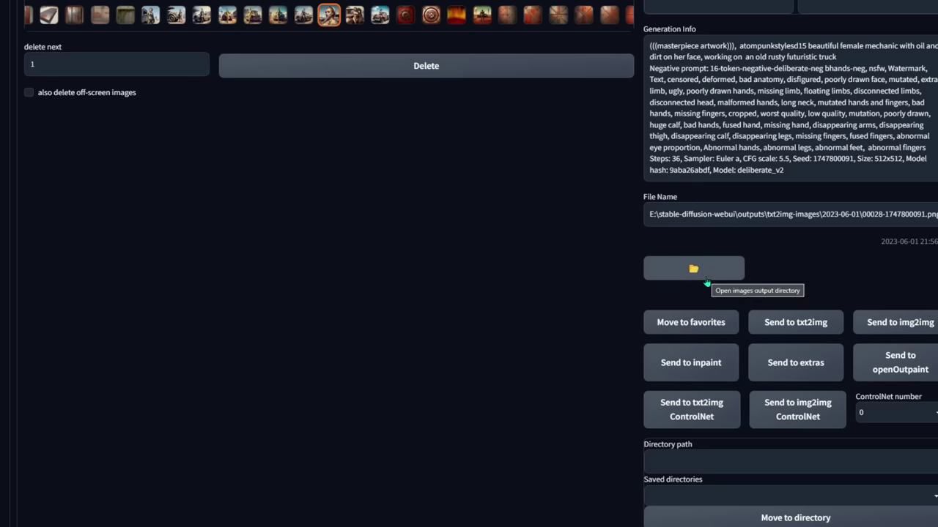
left_click(794, 328)
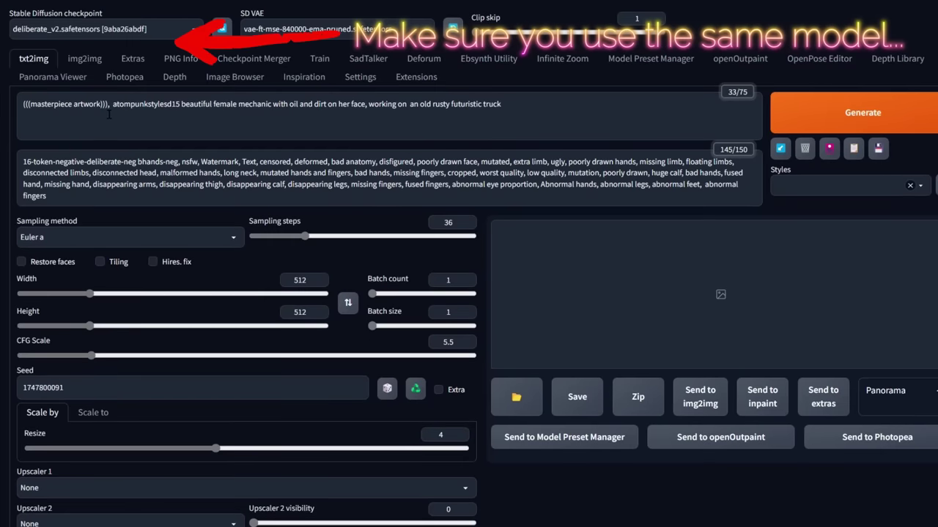
left_click(839, 116)
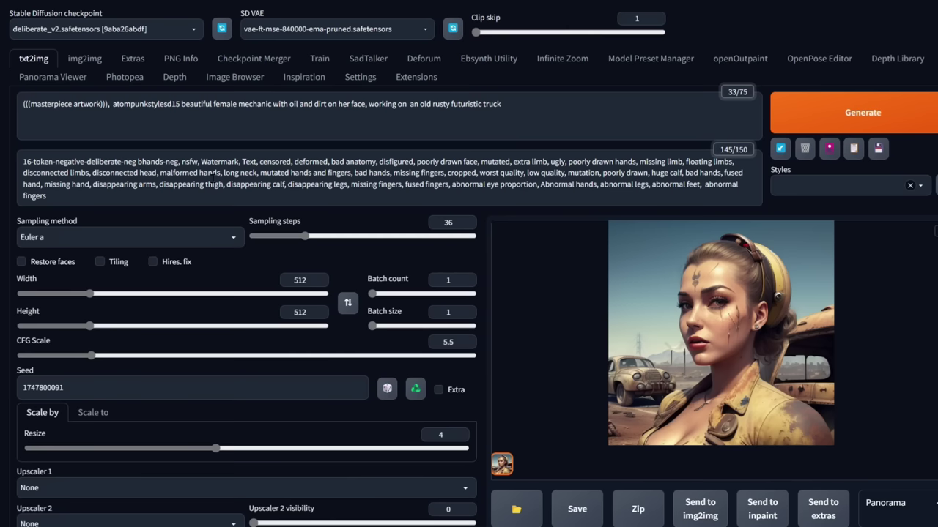
- Search the img2img images for the EXIF keyword "desert"
type("d")
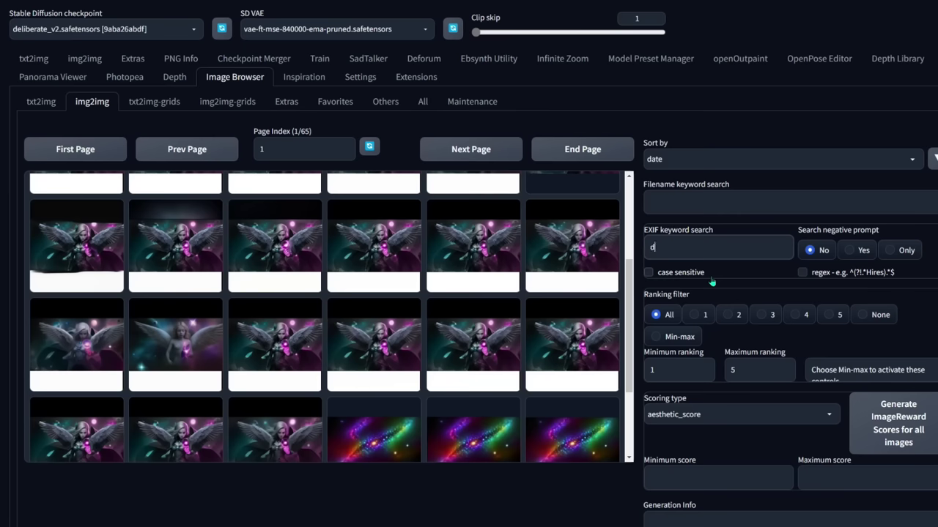
type("esert")
key("Return")
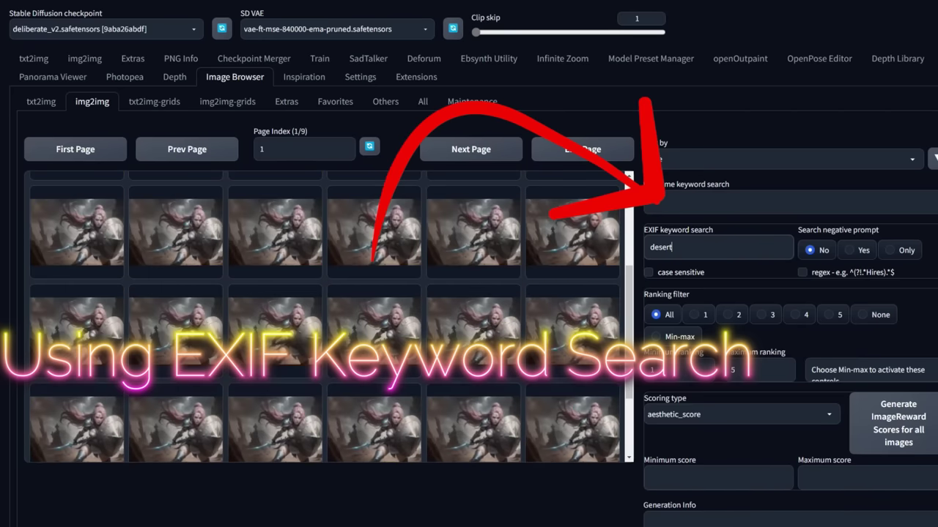
- Open an image of the pink-haired warrior with sword and shield and review its generation info
left_click(329, 240)
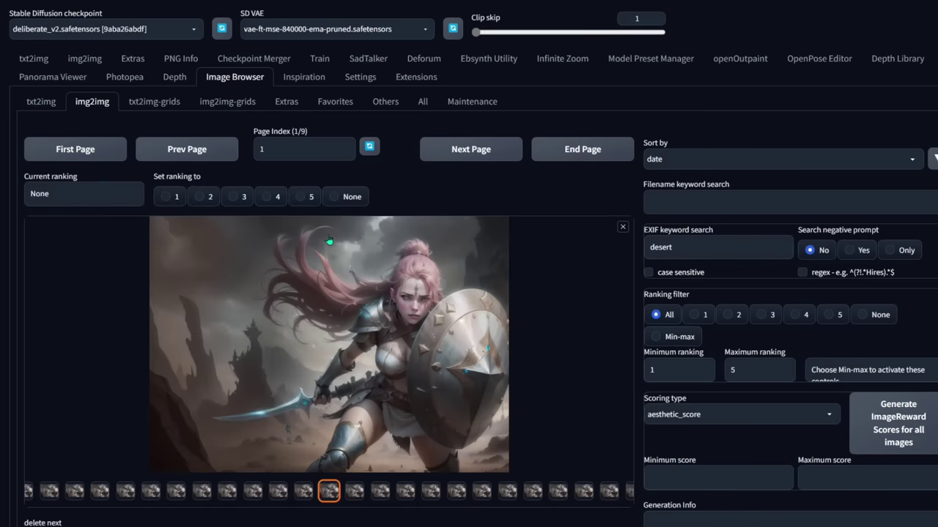
scroll(329, 240, "down", 5)
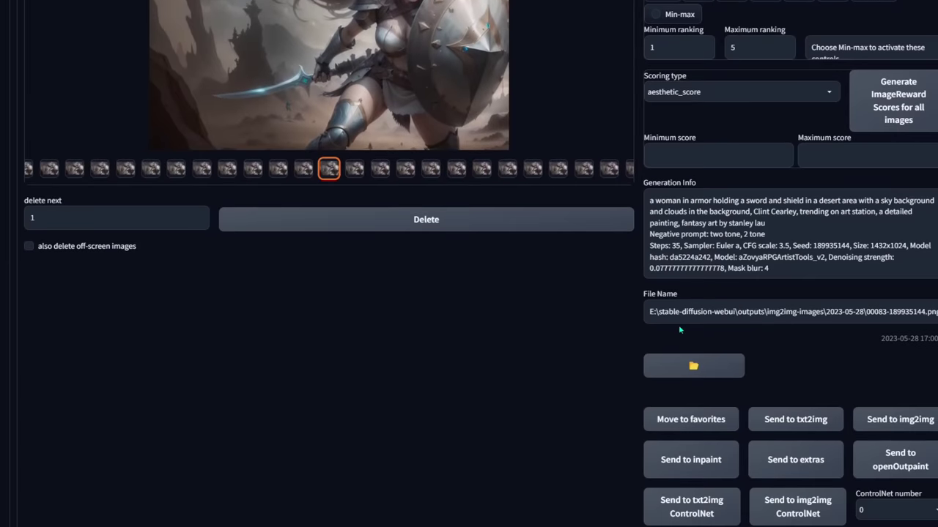
scroll(206, 198, "up", 3)
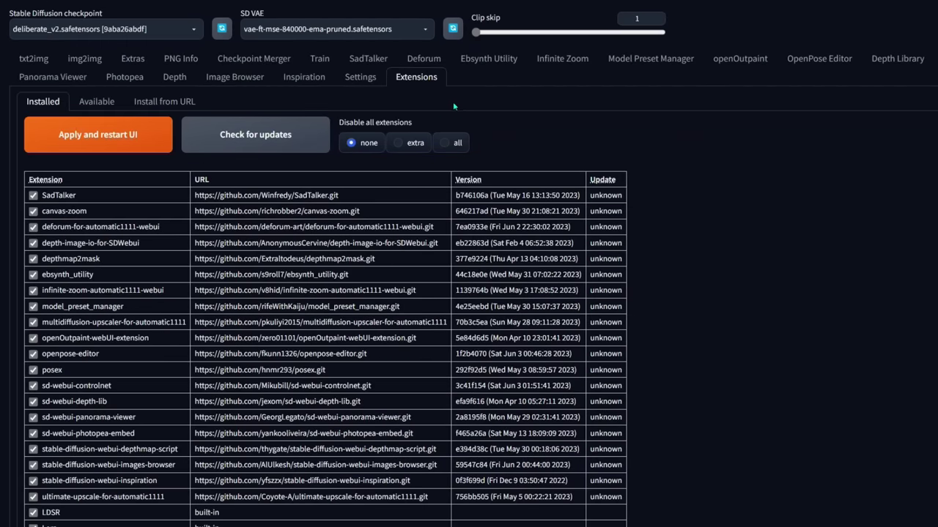
- Load the list of available extensions and search it for "IMAGE BROW"
left_click(96, 101)
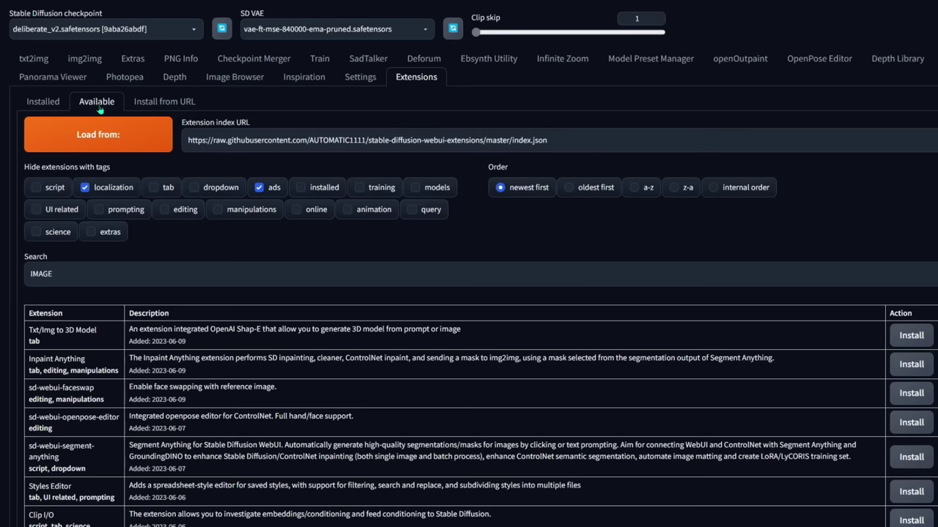
left_click(123, 141)
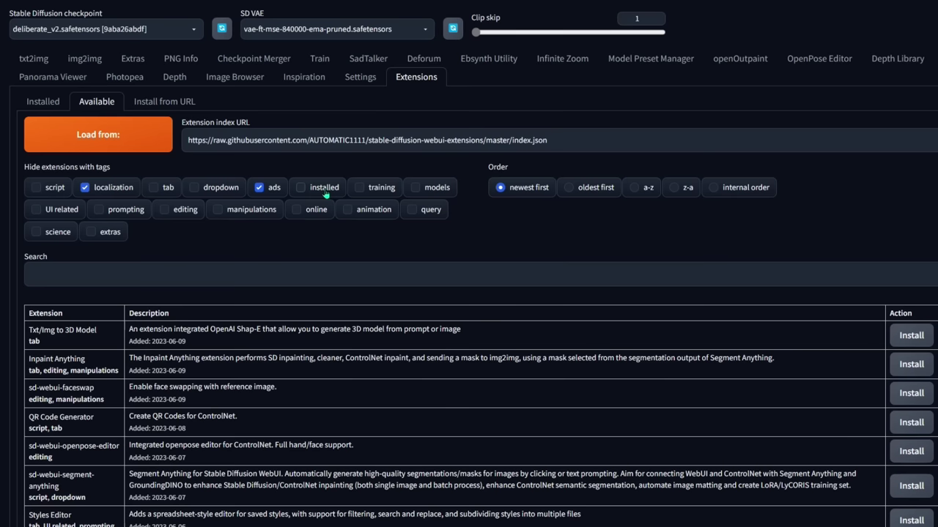
left_click(250, 274)
type("IMAGE BRO")
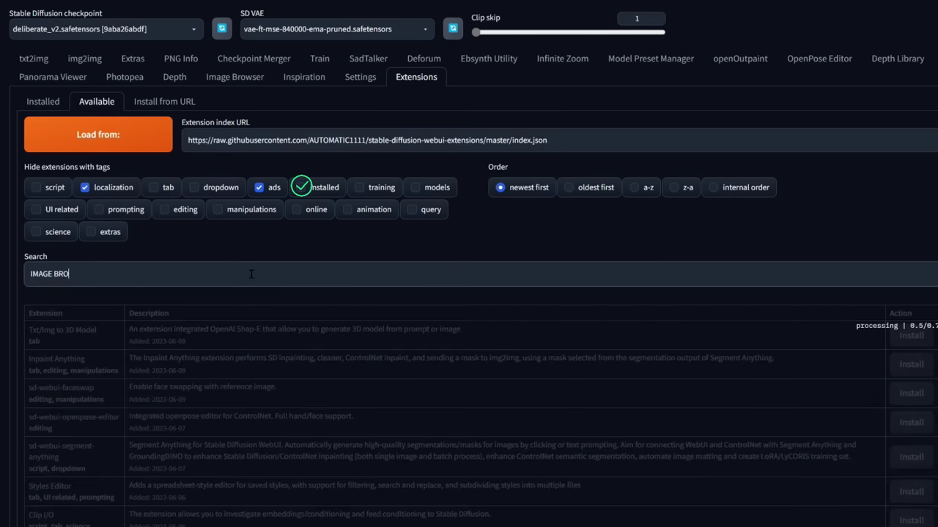
type("W")
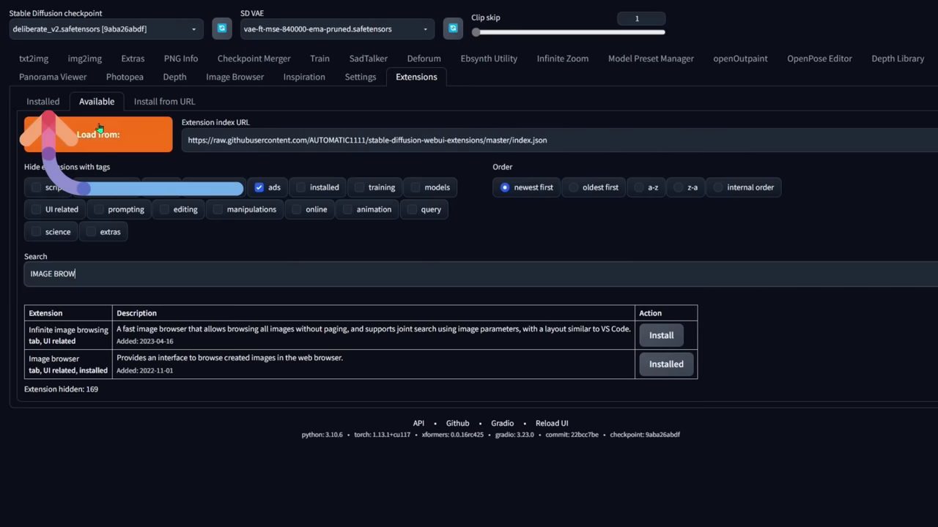
- Check the installed extensions for updates, then apply them and restart the UI
left_click(55, 102)
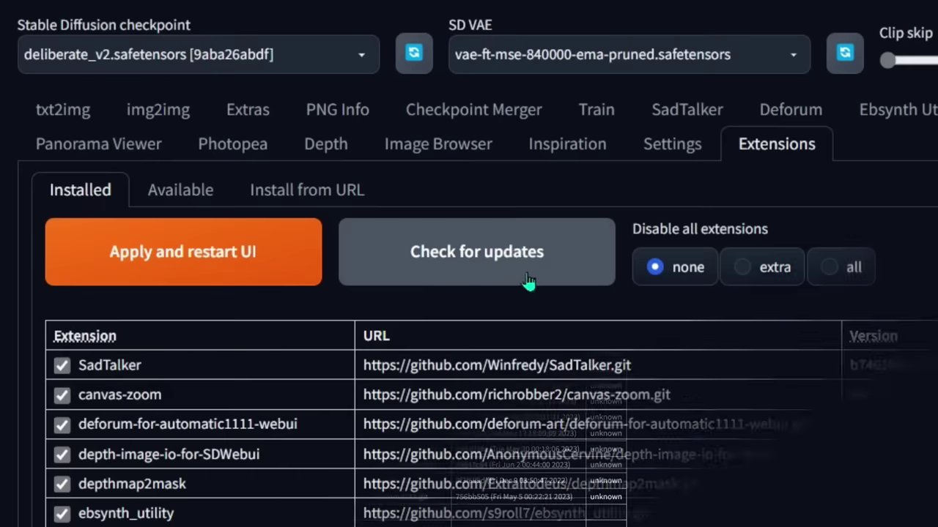
left_click(274, 139)
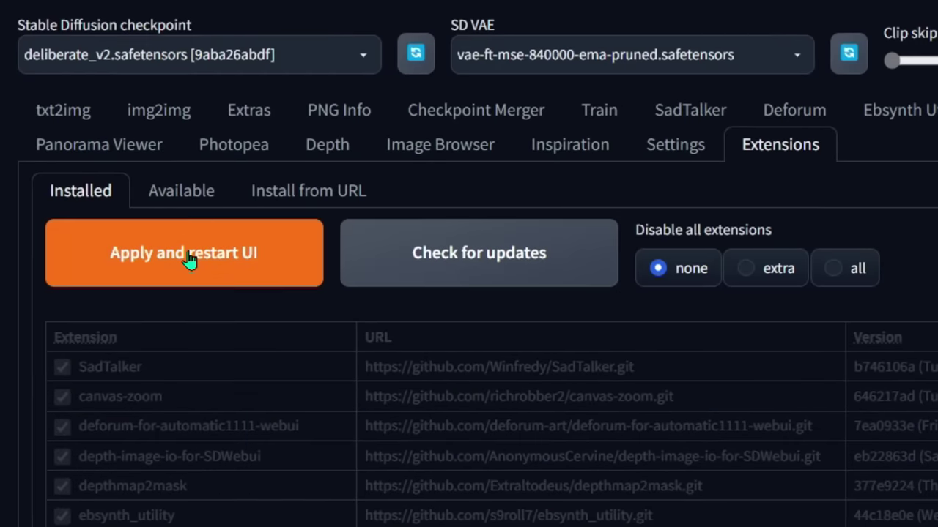
left_click(189, 260)
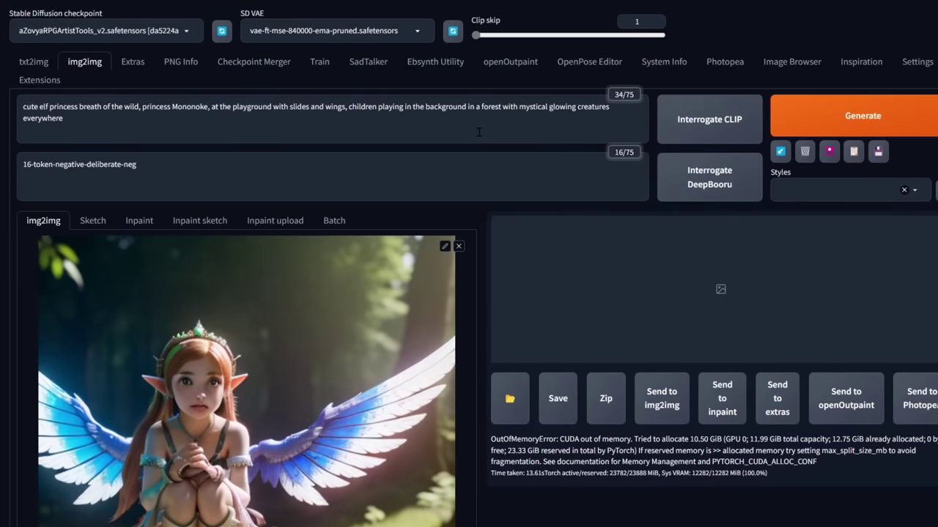
key("ctrl+Return")
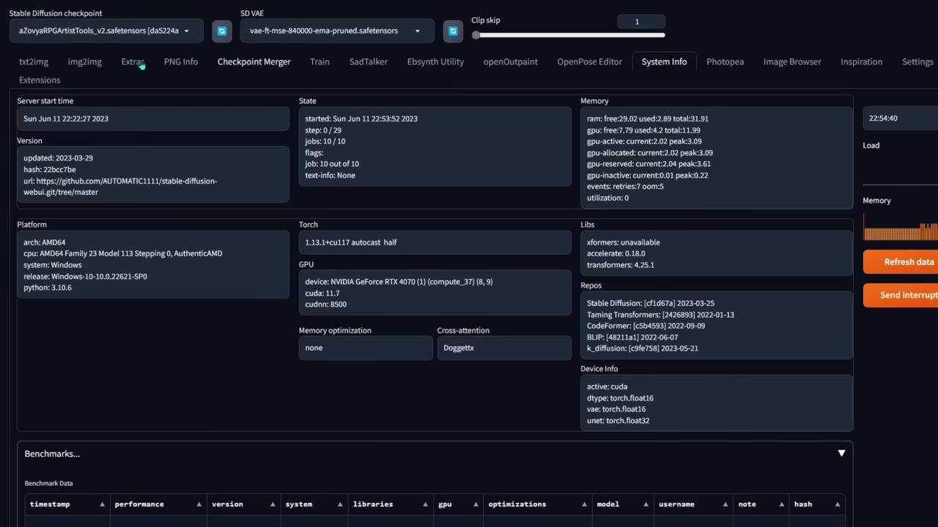
key("alt+Tab")
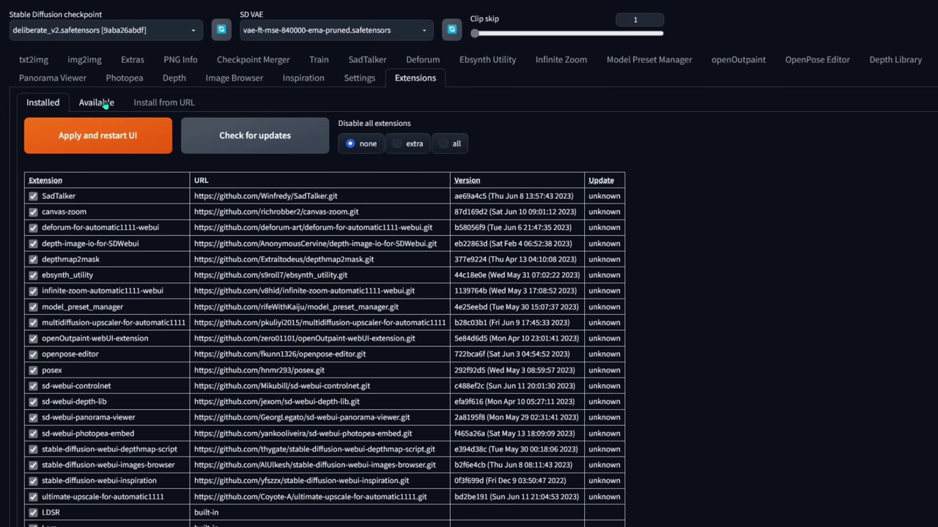
- Load the available extensions, search for "system info" and install the System Info extension
left_click(106, 106)
left_click(101, 137)
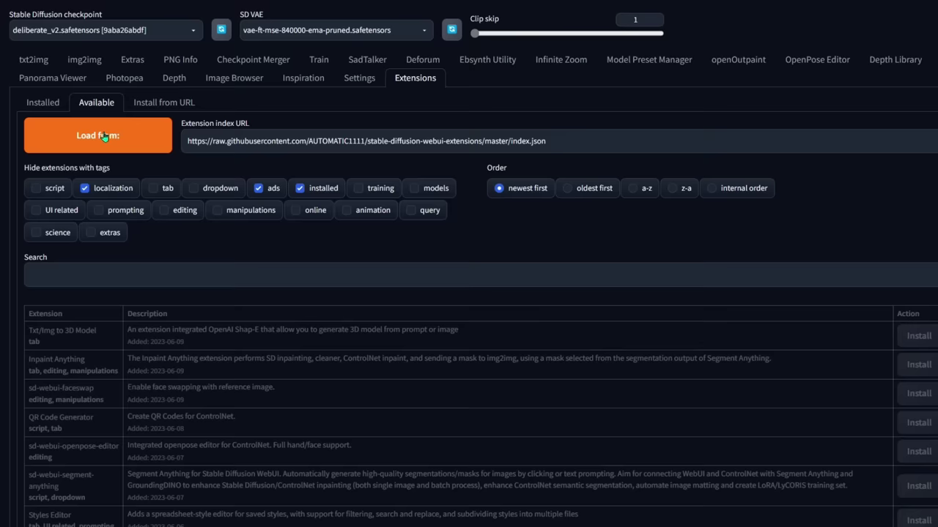
left_click(137, 277)
type("system")
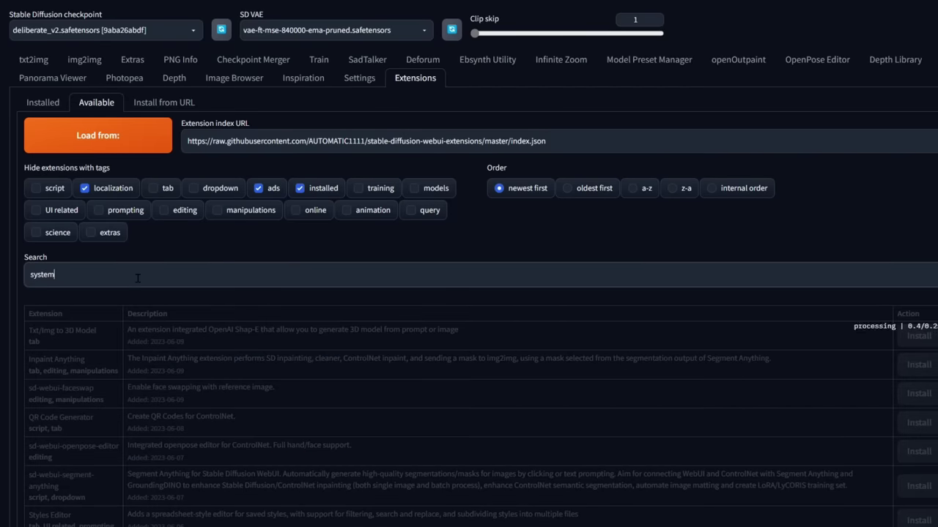
type(" info")
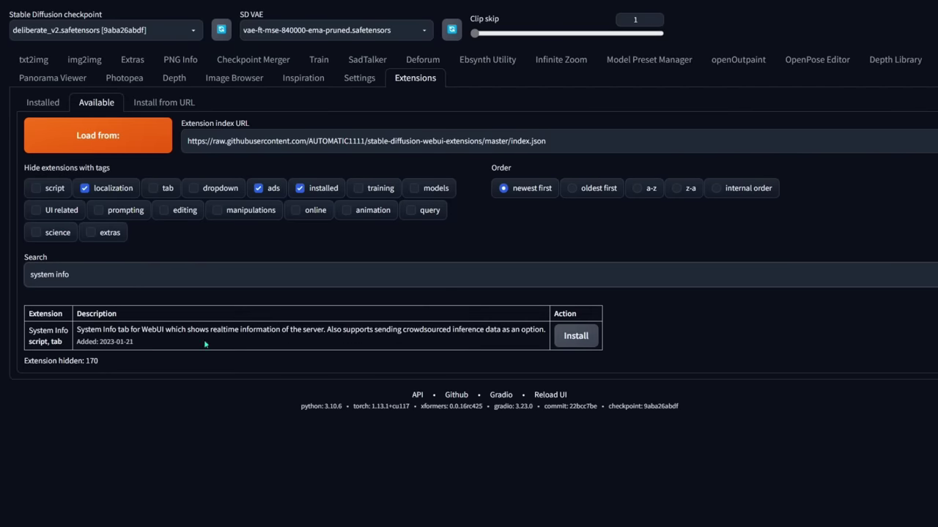
left_click(577, 342)
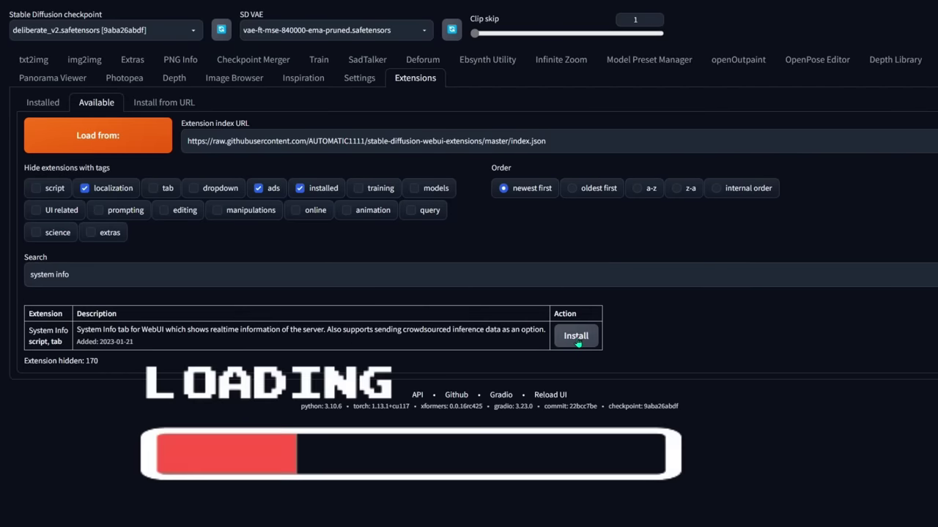
- Check the installed extensions for updates, then restart the UI and open the System Info page
left_click(44, 103)
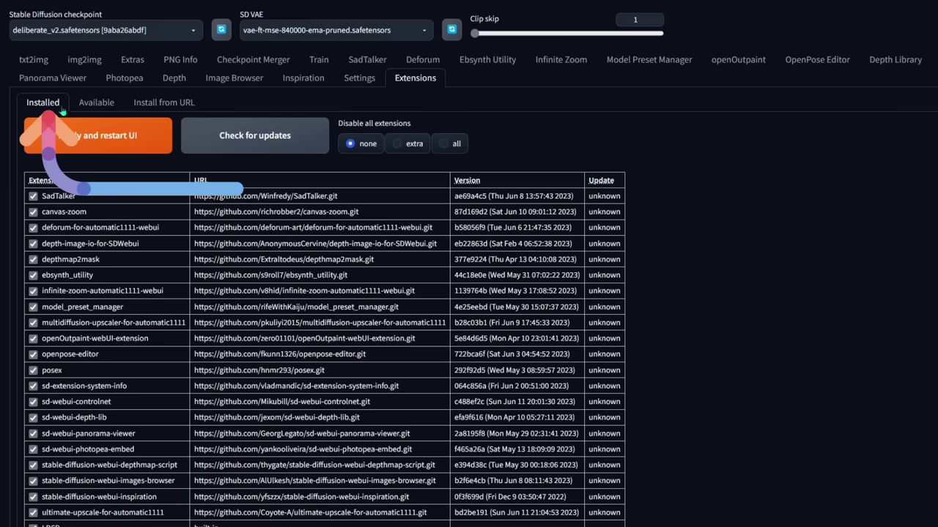
left_click(281, 144)
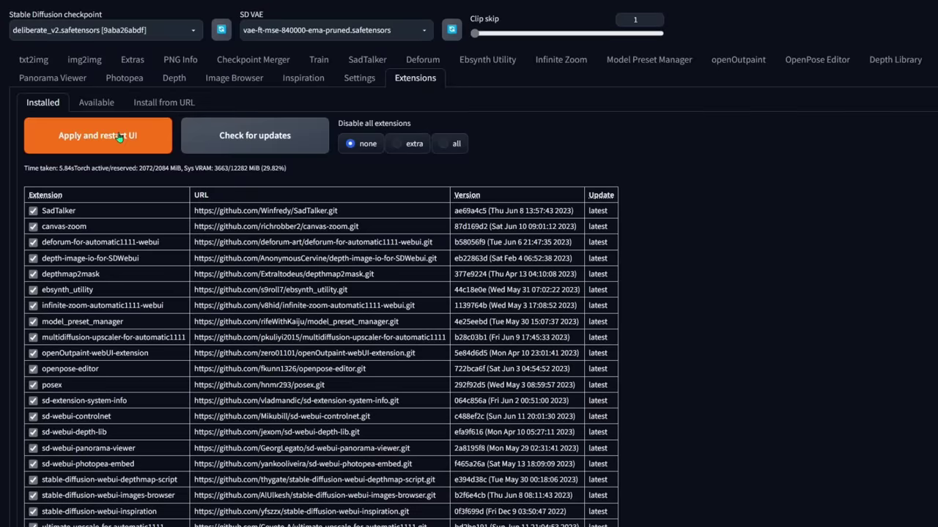
left_click(122, 139)
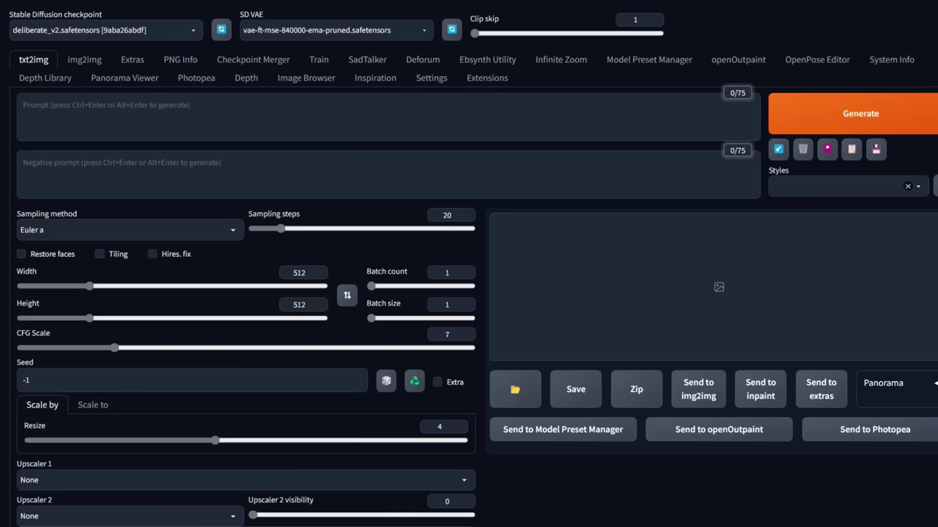
left_click(891, 59)
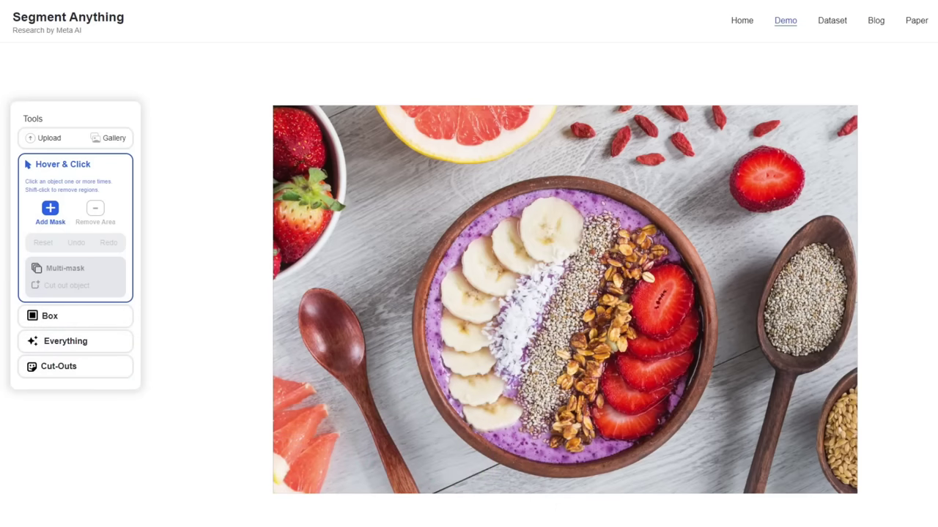
- Mask the wooden table background in the Segment Anything demo image and switch to removing areas
left_click(398, 243)
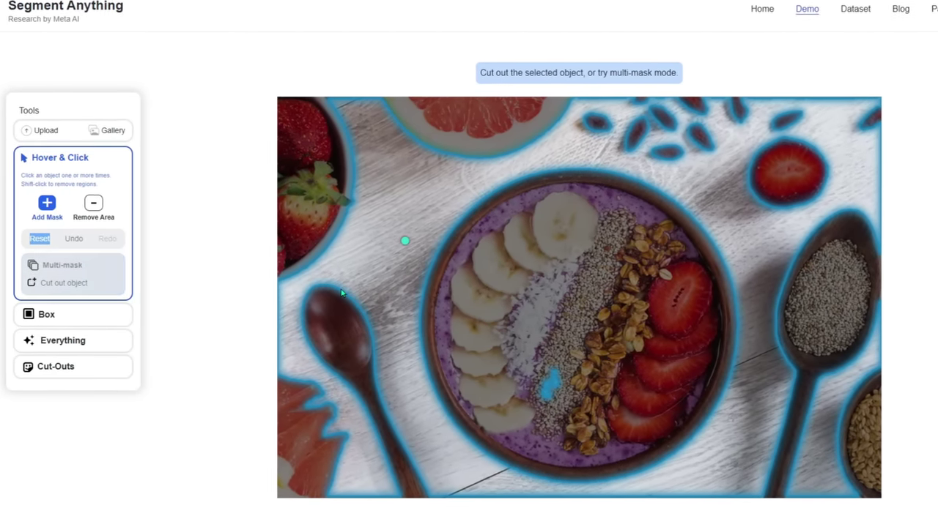
left_click(93, 203)
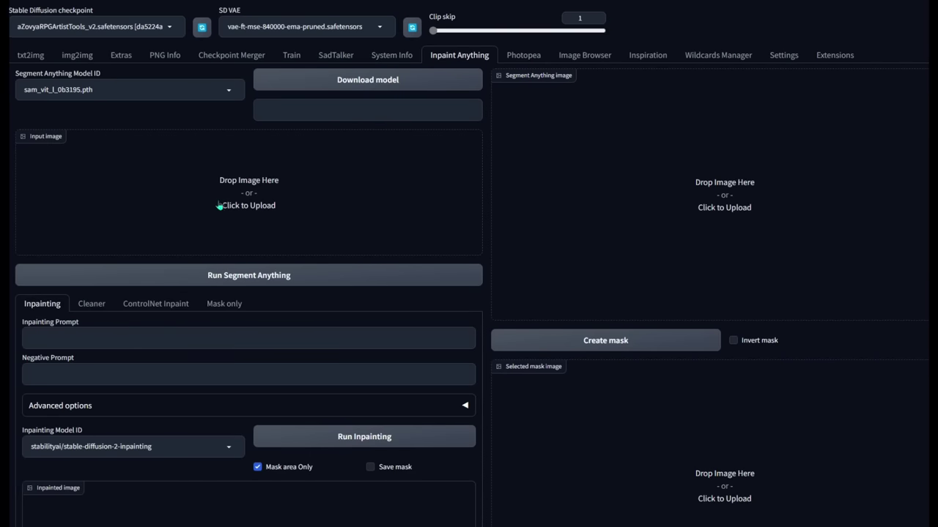
- Run Segment Anything on the warrior image in Inpaint Anything and create a mask from her purple hair segment
scroll(140, 189, "down", 5)
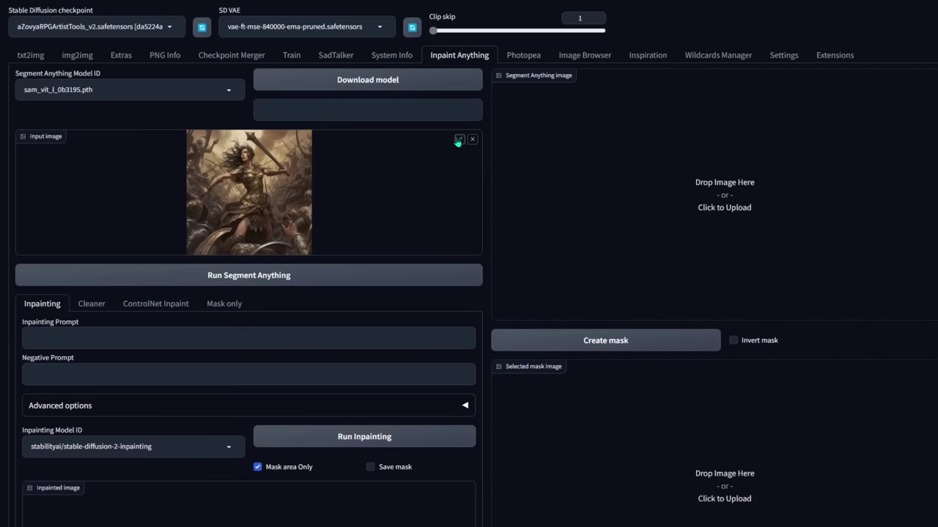
left_click(246, 276)
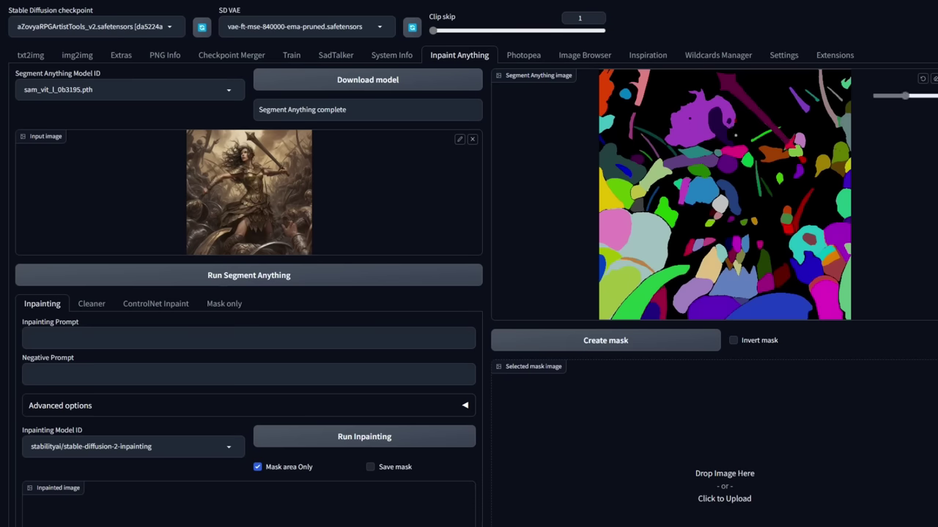
mouse_move(685, 146)
left_mouse_down()
mouse_move(696, 117)
mouse_move(706, 135)
left_mouse_up()
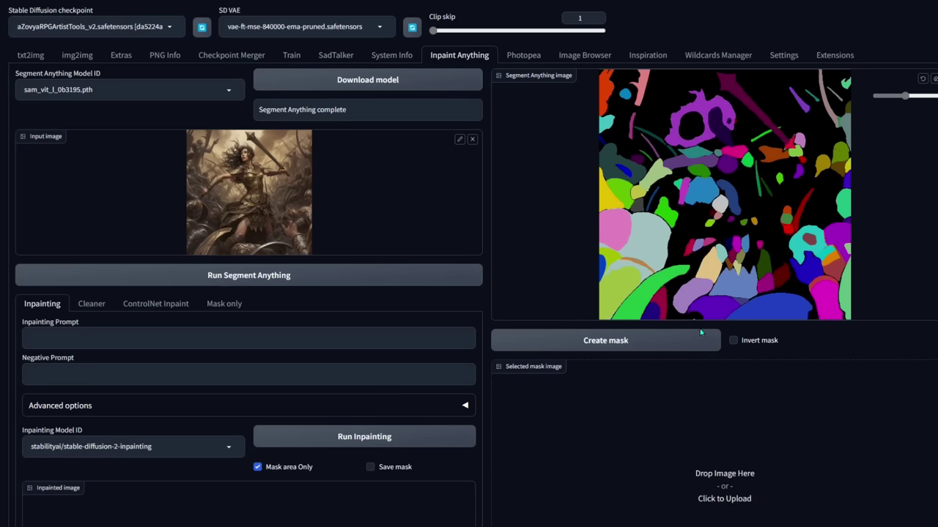
left_click(659, 343)
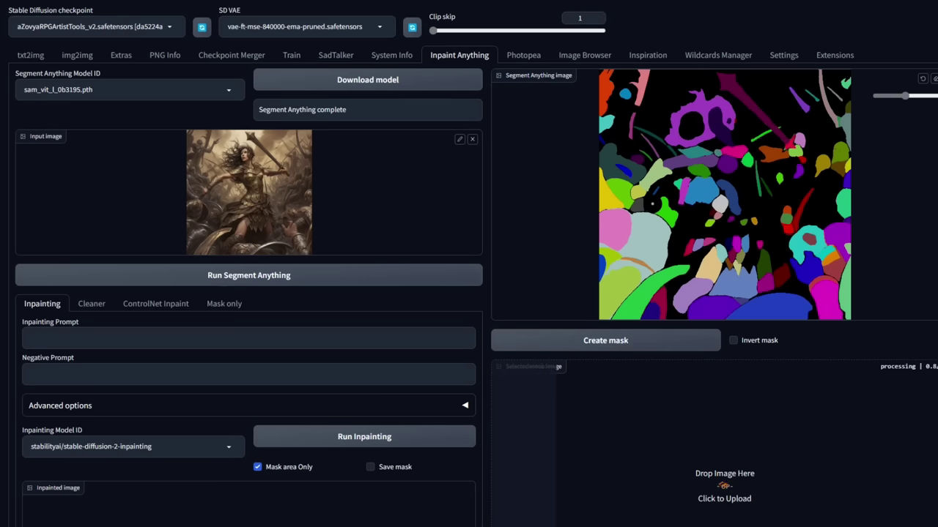
- Inpaint the masked hair with the prompt "fiery red hair on fire"
left_click(128, 341)
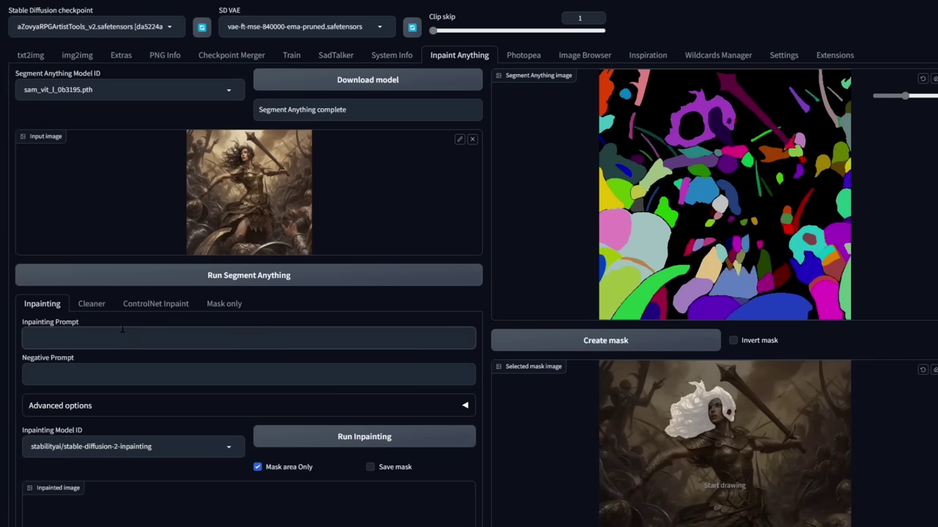
type("fierty red hair on fire")
scroll(404, 305, "down", 2)
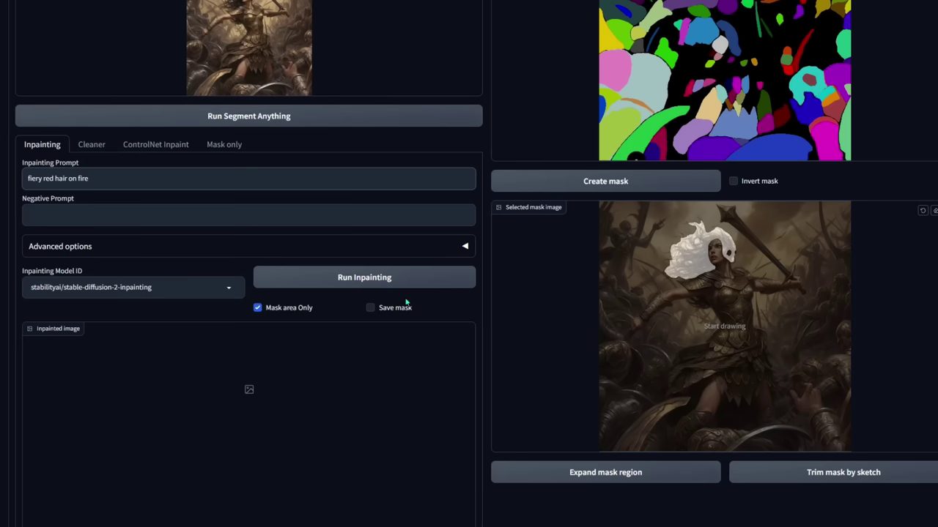
left_click(374, 287)
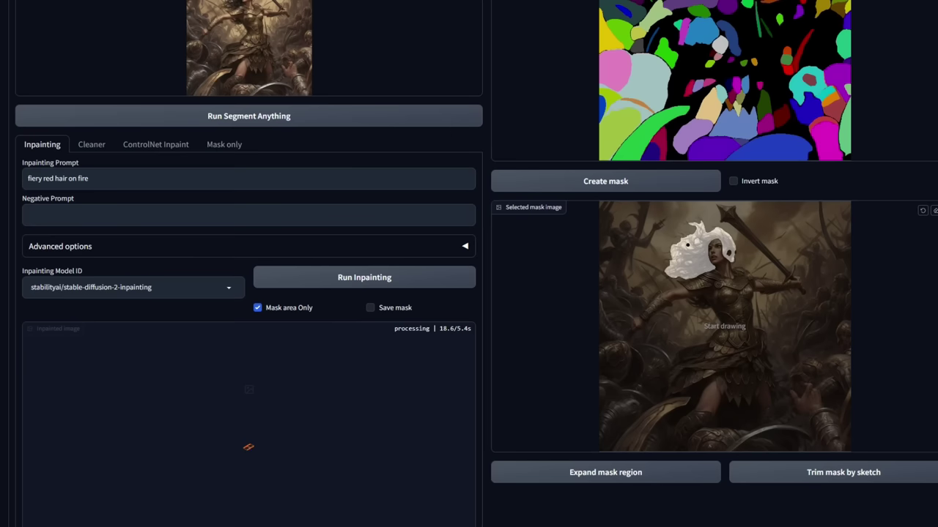
scroll(448, 340, "down", 1)
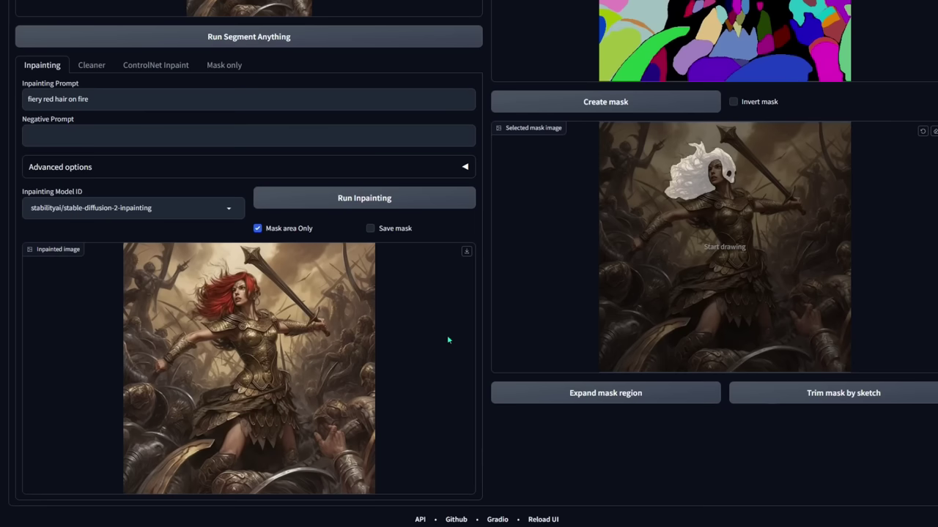
- Download the inpainted warrior image and inspect the red hair in the opened file, then close it
left_click(467, 252)
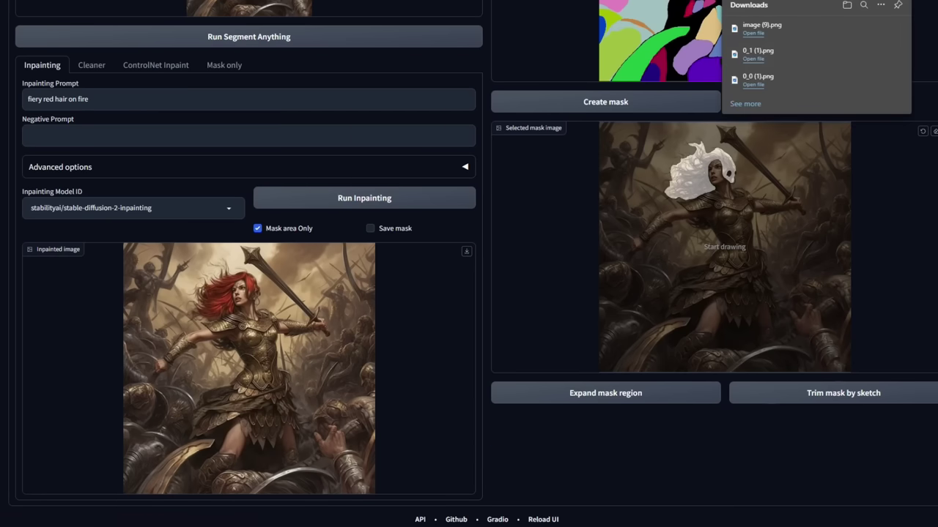
left_click(753, 33)
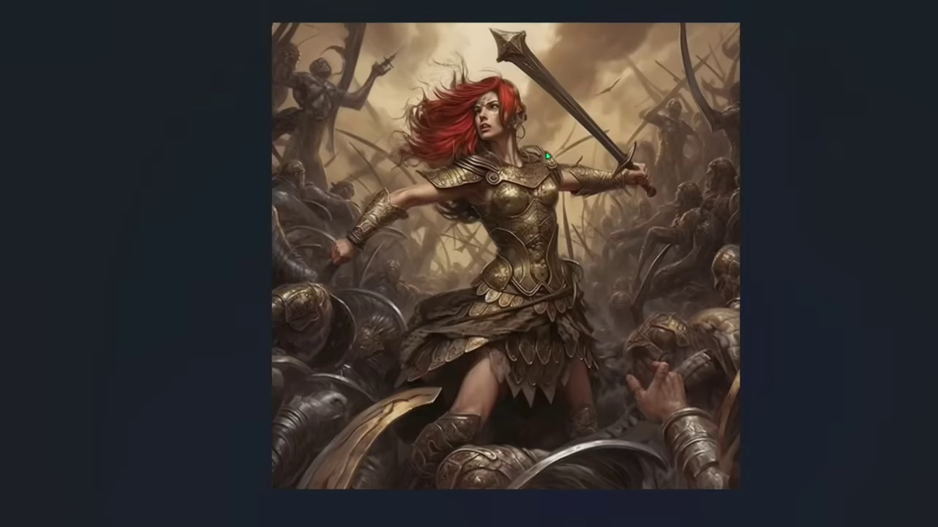
scroll(476, 154, "up", 3)
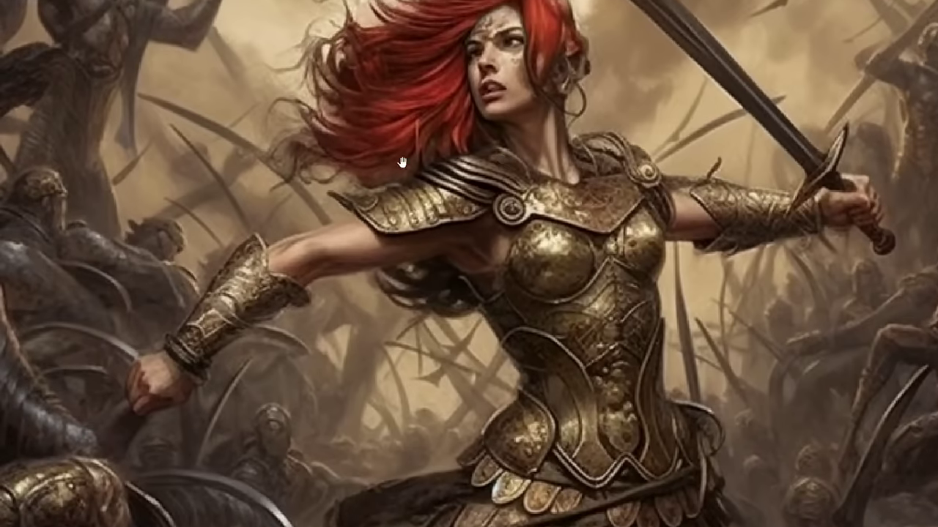
scroll(593, 129, "down", 3)
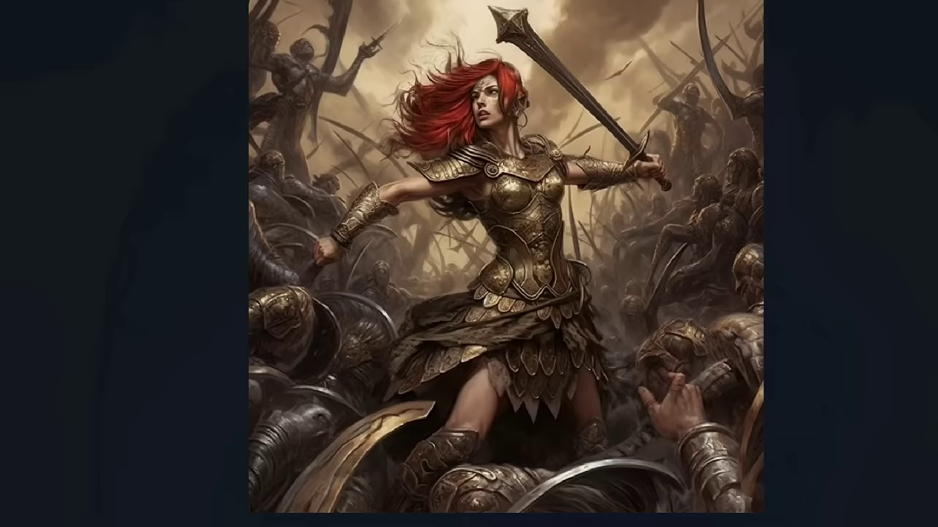
key("Escape")
scroll(427, 311, "up", 1)
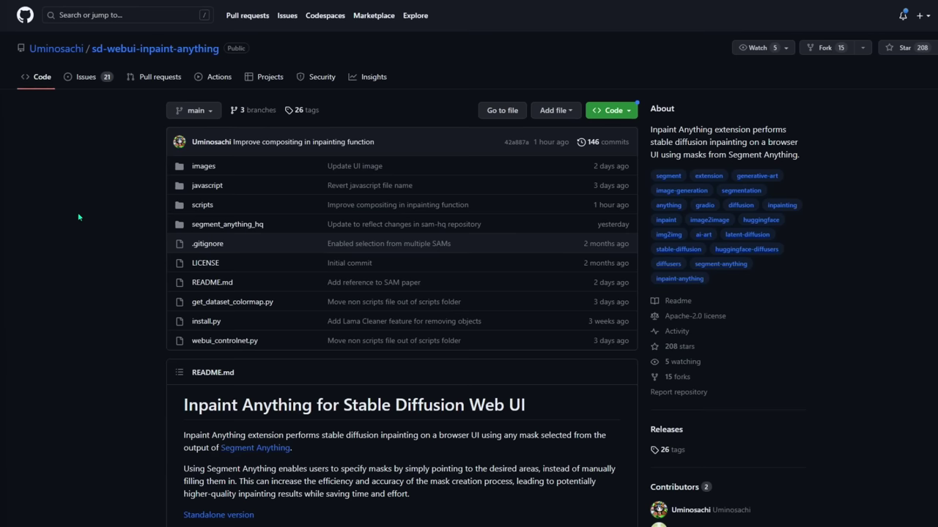
- Try to install the extension from the HTTPS clone URL of the sd-webui-inpaint-anything repository, then show the installed extensions
left_click(625, 113)
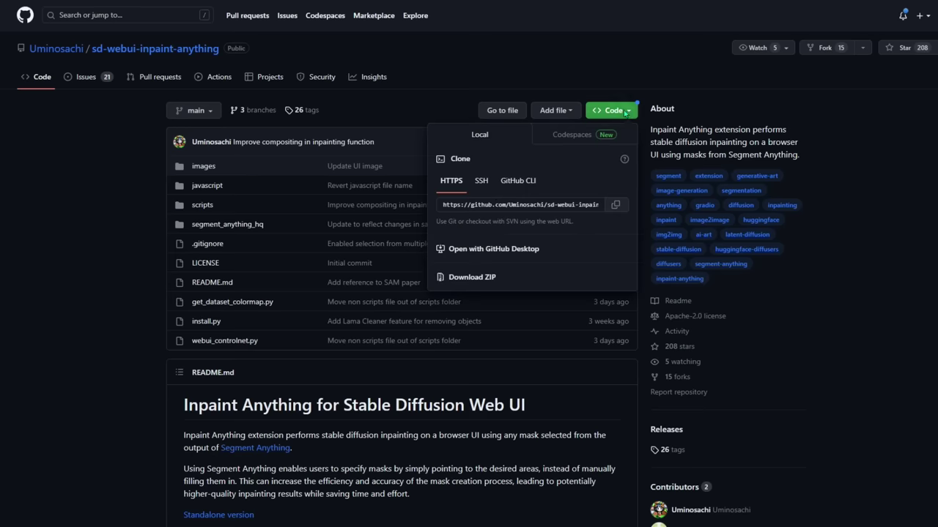
left_click(617, 206)
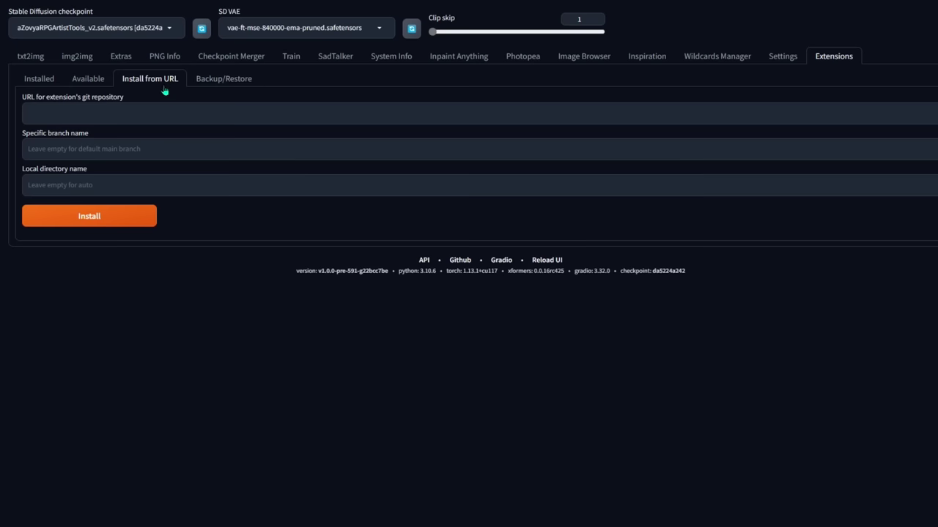
left_click(248, 105)
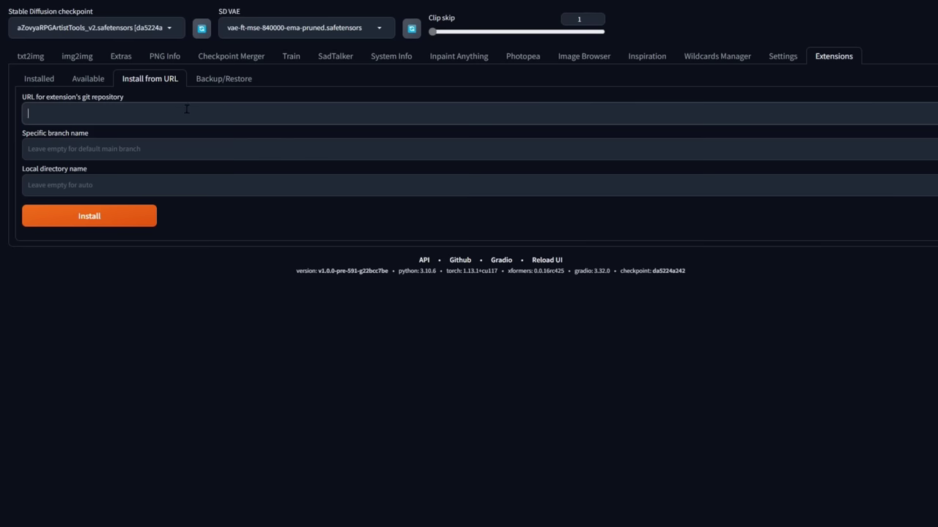
key("ctrl+v")
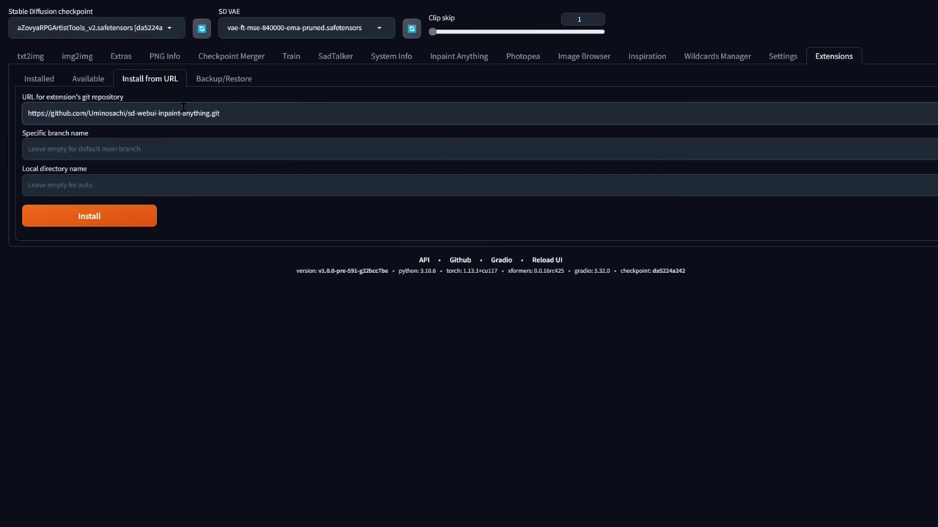
left_click(107, 218)
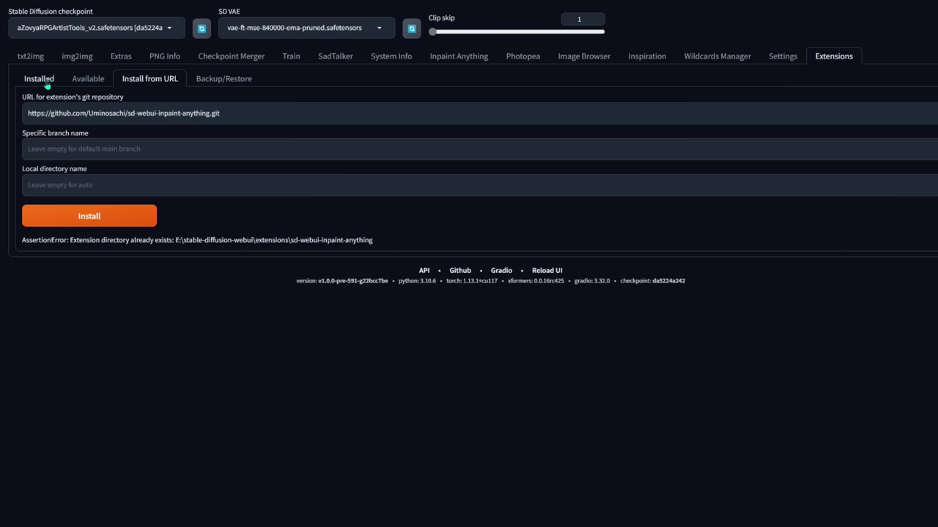
left_click(44, 82)
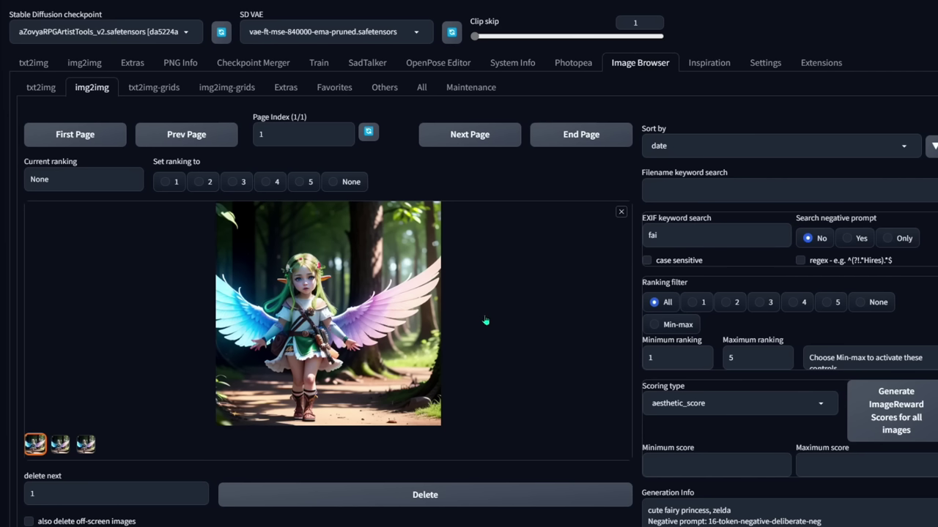
- Send the winged fairy image from the Image Browser to inpainting and set the mask brush colour to bright green
scroll(485, 320, "down", 6)
left_click(909, 273)
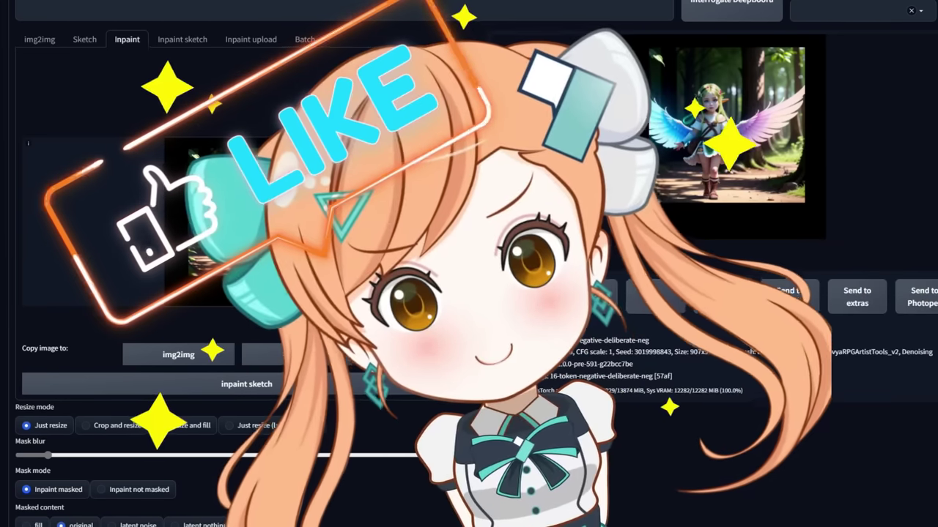
left_click(457, 161)
left_click_drag(531, 193, 552, 184)
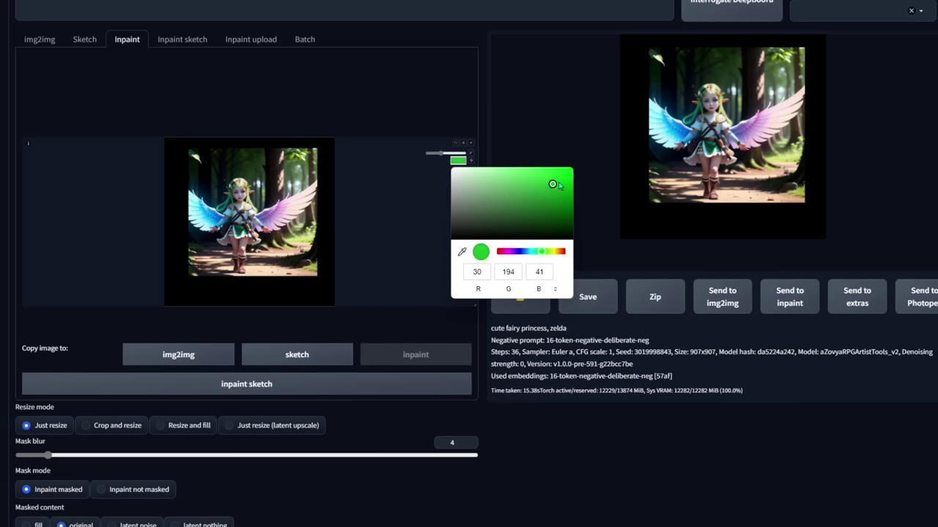
left_click(551, 182)
left_click(328, 242)
- Paint a green inpaint mask over the black border on all sides of the fairy picture
scroll(322, 242, "up", 3)
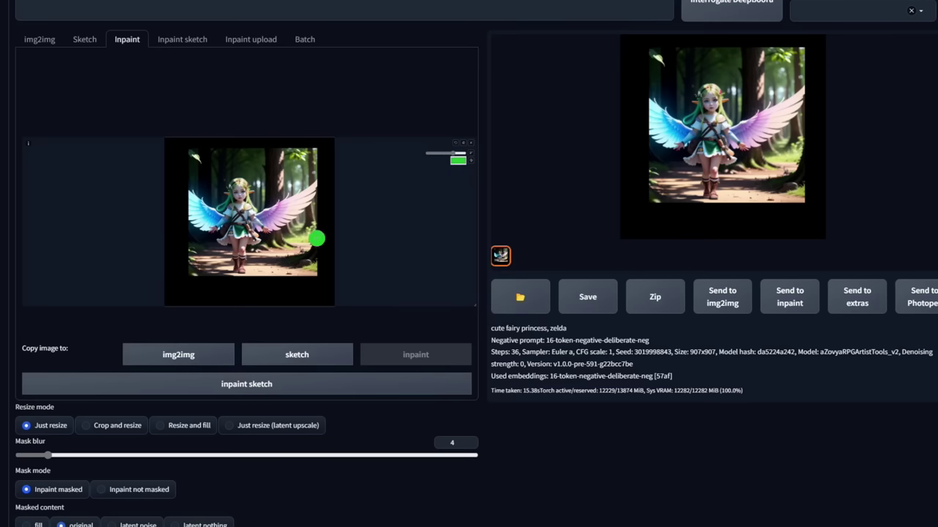
key("s")
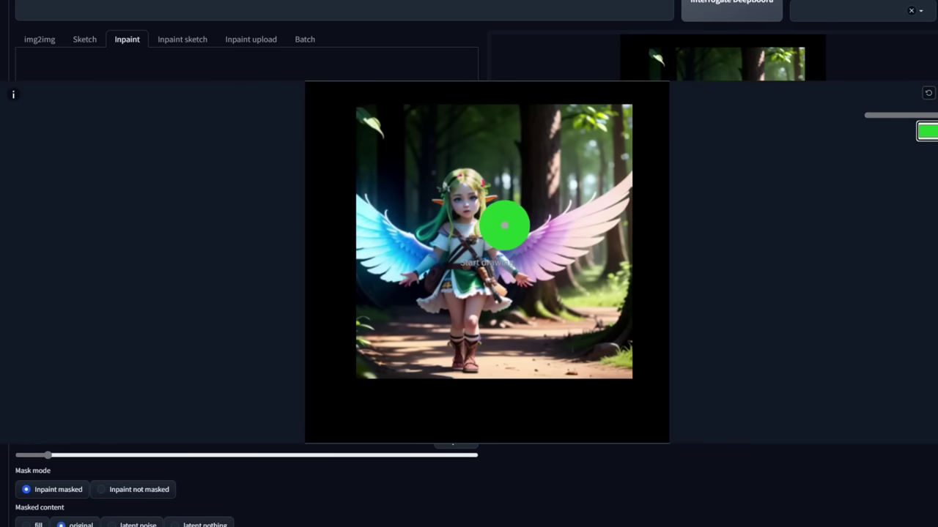
scroll(450, 222, "up", 5)
scroll(542, 227, "up", 2)
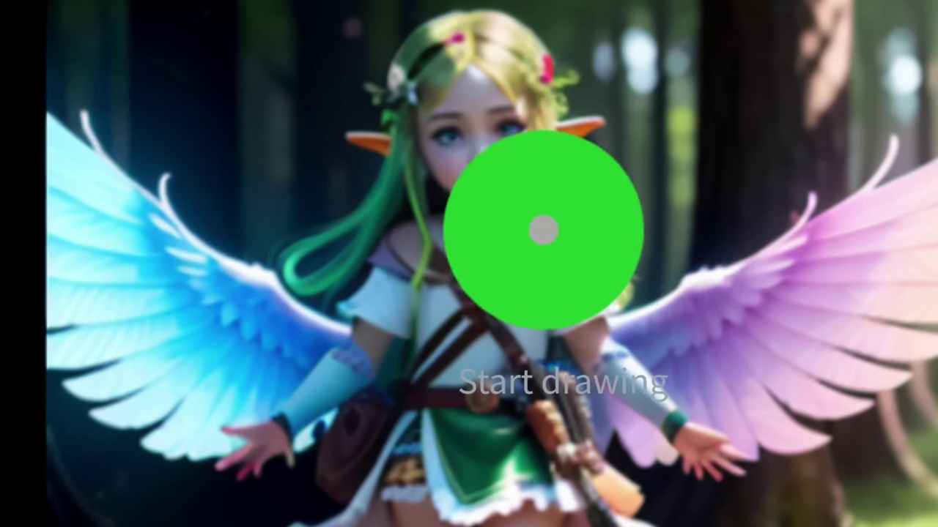
scroll(692, 279, "down", 3)
scroll(693, 280, "down", 3)
mouse_move(883, 300)
left_mouse_down()
mouse_move(865, 189)
mouse_move(875, 156)
mouse_move(892, 150)
mouse_move(898, 247)
mouse_move(895, 213)
mouse_move(668, 140)
mouse_move(481, 154)
mouse_move(494, 122)
mouse_move(515, 257)
mouse_move(504, 289)
left_mouse_up()
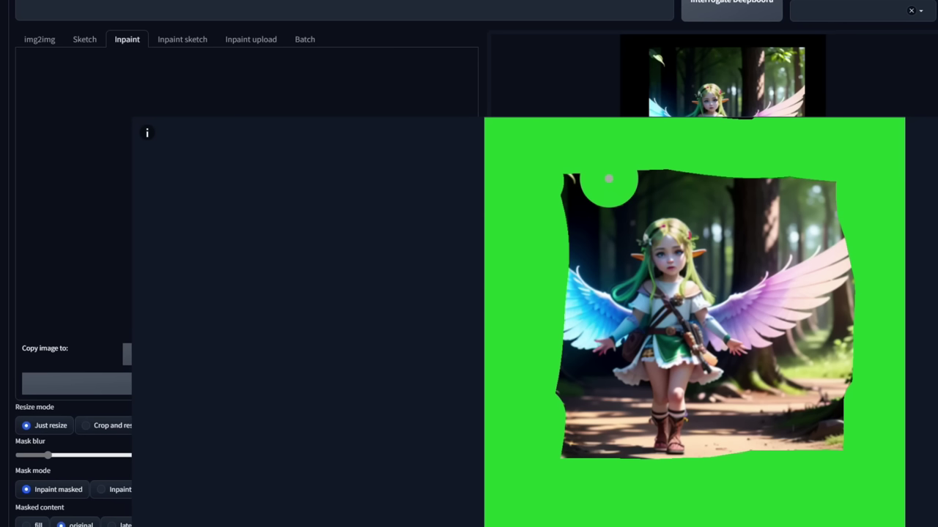
mouse_move(607, 180)
left_mouse_down()
mouse_move(634, 172)
mouse_move(578, 157)
mouse_move(541, 173)
left_mouse_up()
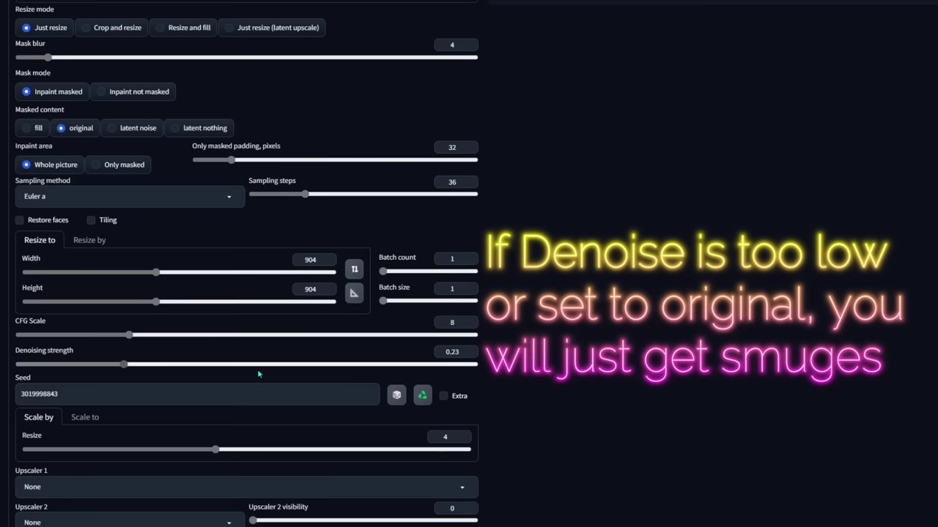
- Set the denoising strength to 0.71 and generate new scenery in the masked border around the fairy
left_click_drag(117, 366, 333, 367)
left_click_drag(333, 366, 344, 366)
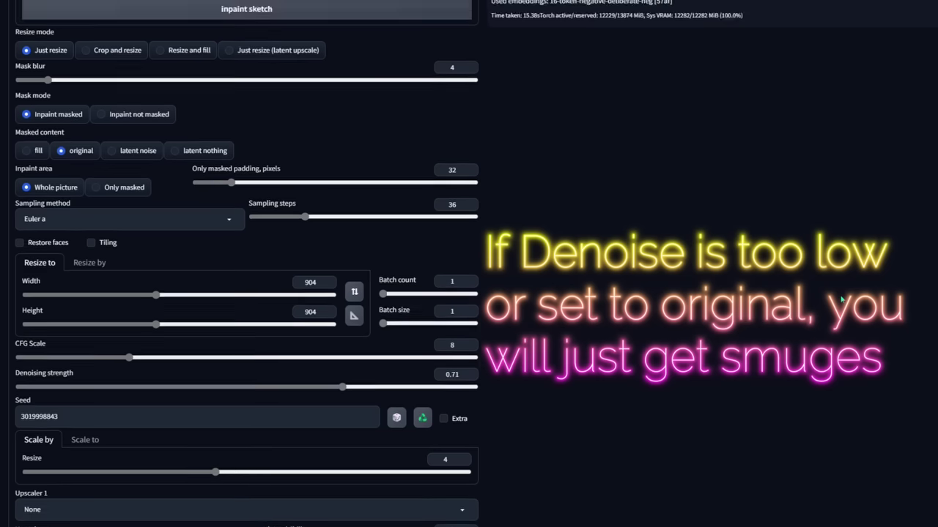
scroll(343, 366, "up", 6)
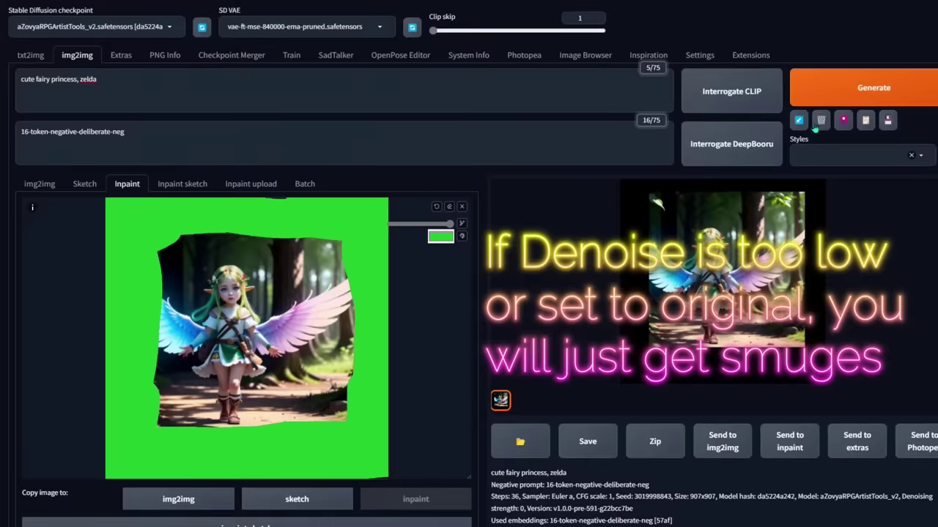
scroll(343, 366, "down", 2)
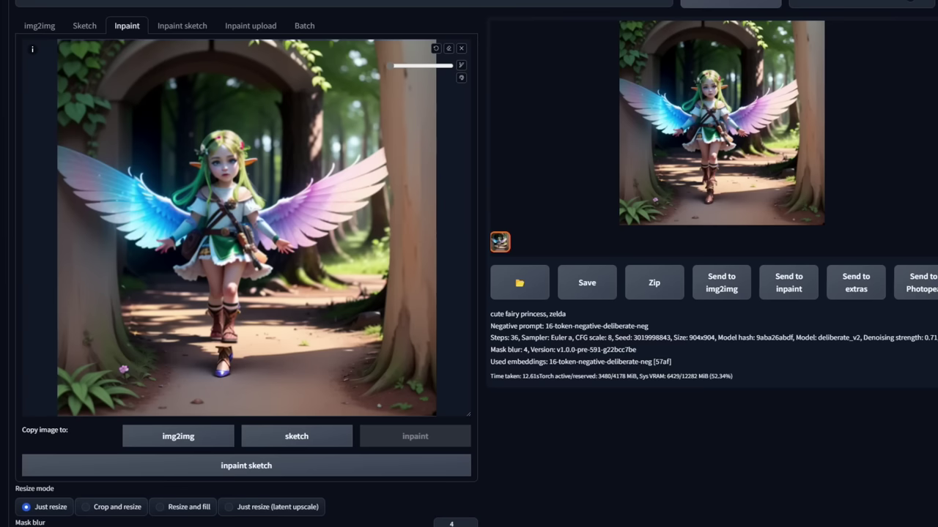
- Zoom into the full-screen inpaint canvas and paint a mask over the stray blue-shoed foot below the fairy's boots
scroll(469, 264, "up", 1)
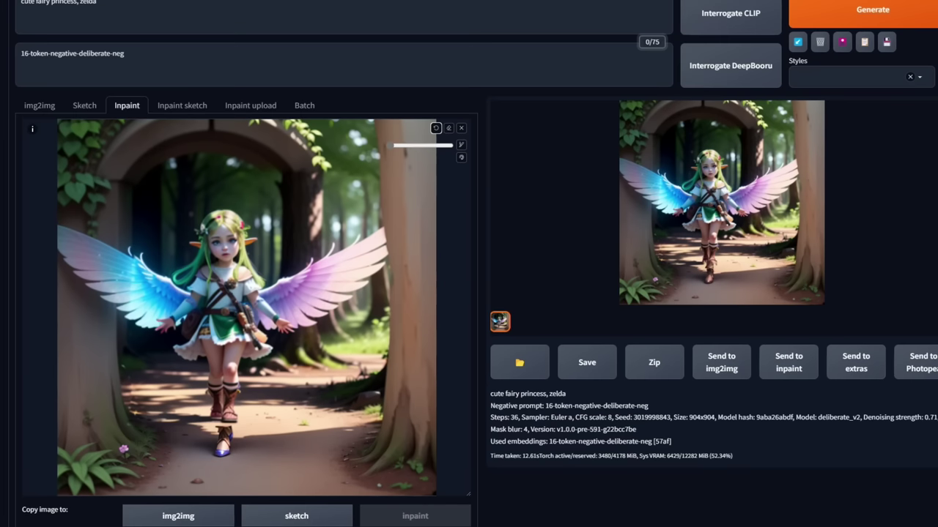
key("s")
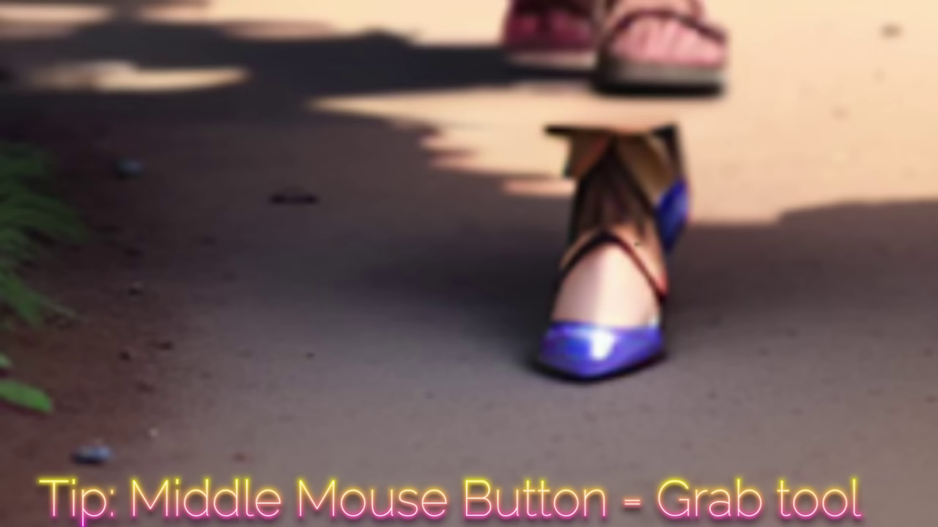
scroll(611, 242, "up", 5)
scroll(607, 241, "down", 1)
scroll(608, 238, "up", 1)
scroll(609, 235, "down", 1)
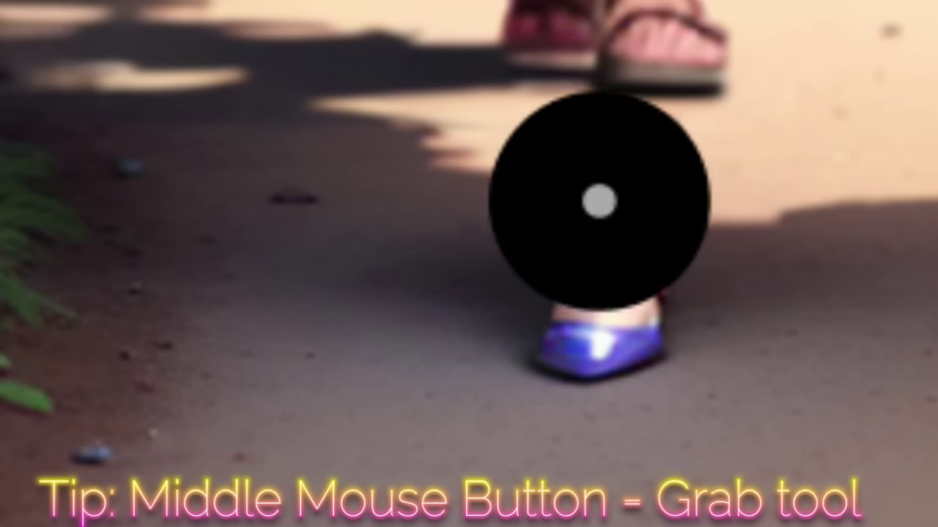
left_click_drag(598, 201, 607, 324)
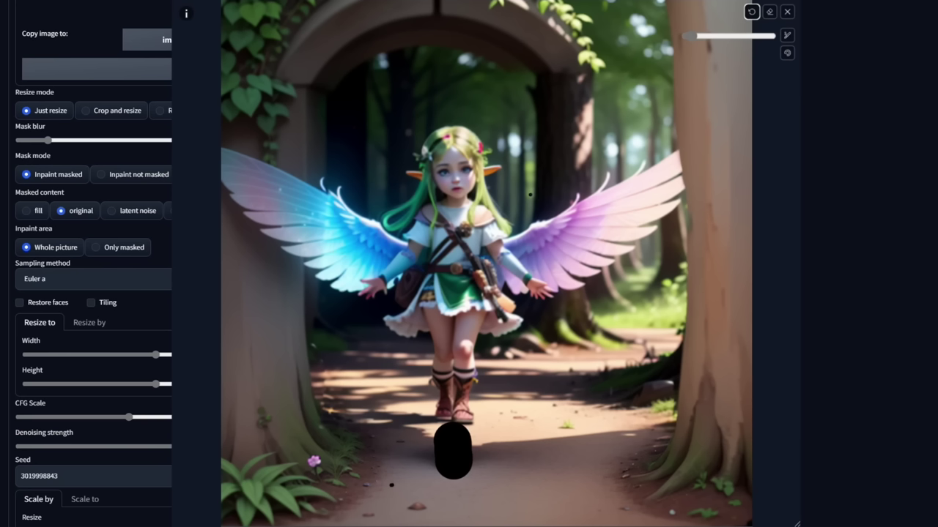
key("Escape")
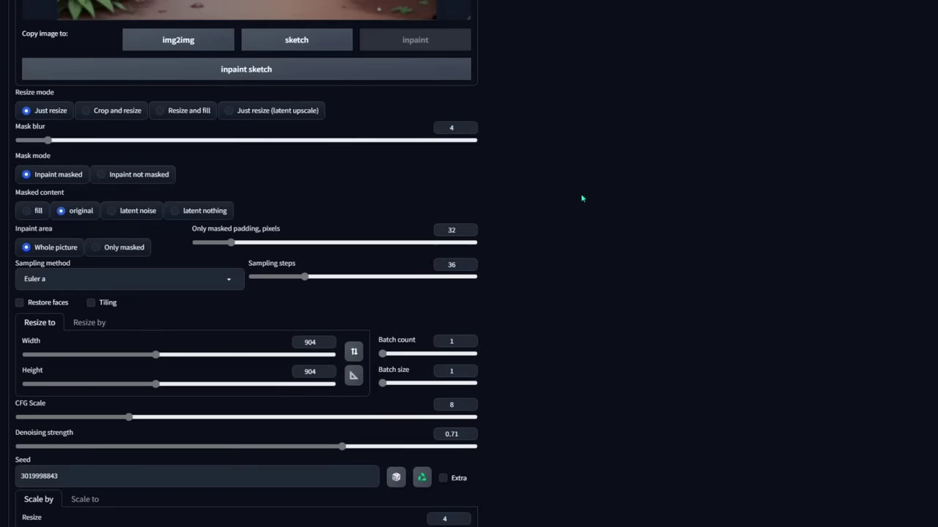
scroll(581, 197, "up", 5)
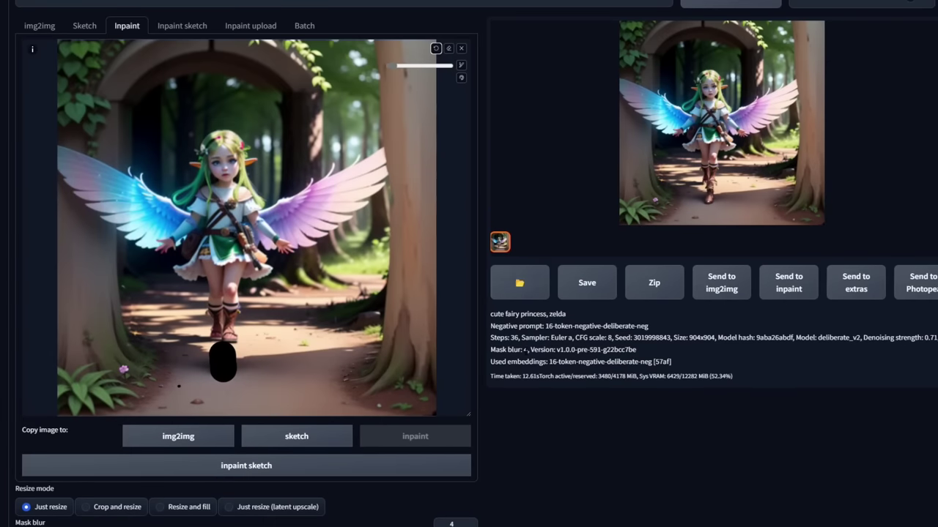
scroll(906, 105, "up", 2)
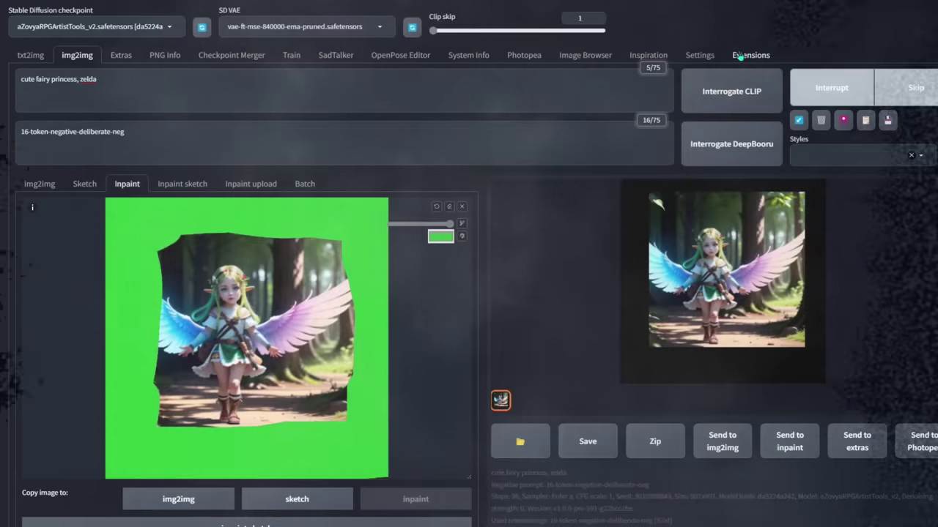
- Load the list of available extensions, search it for "canvas" and include already installed extensions in the results
left_click(740, 59)
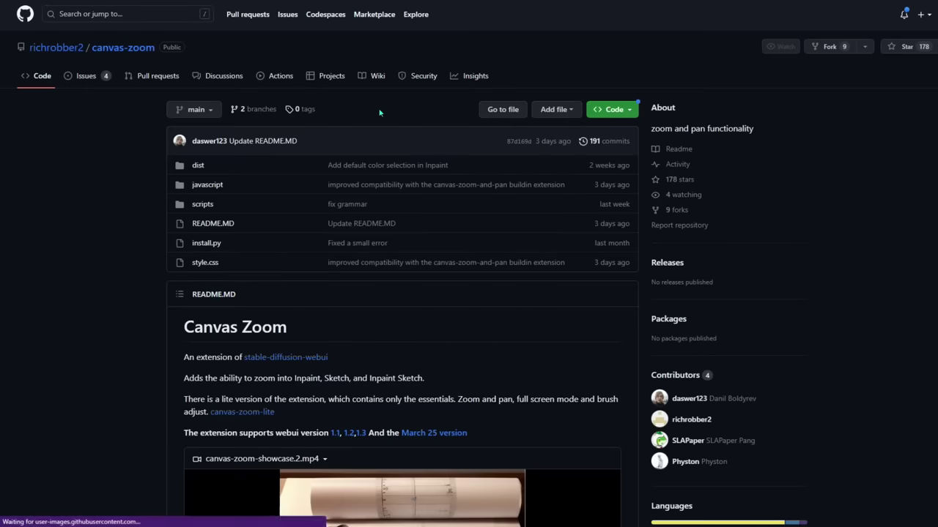
scroll(333, 355, "down", 3)
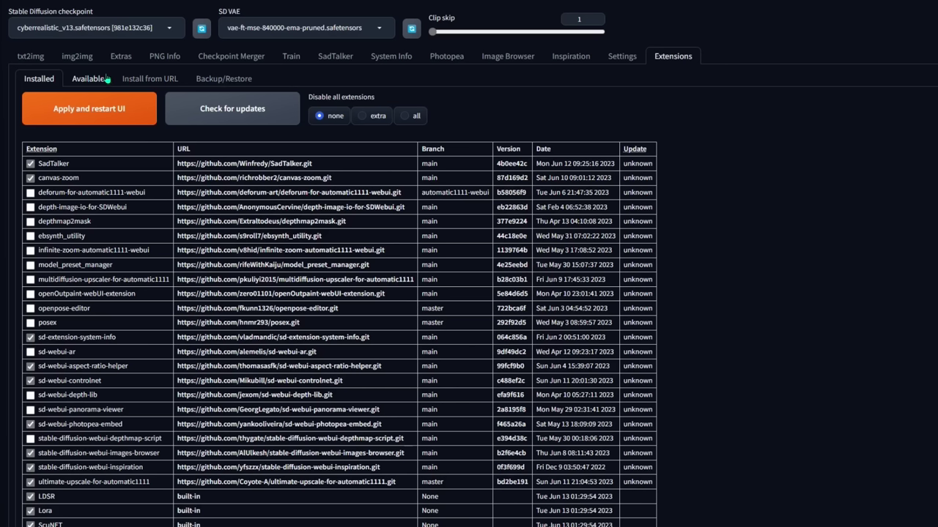
left_click(101, 85)
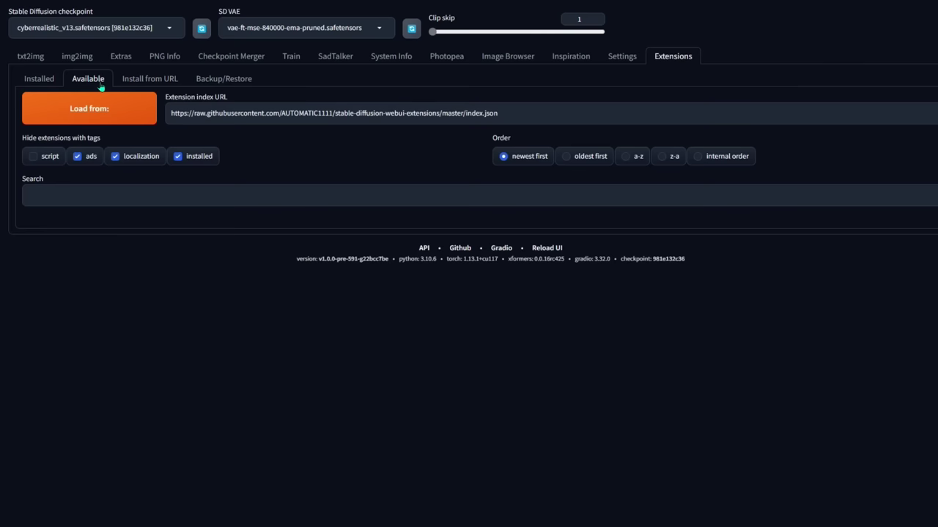
left_click(93, 116)
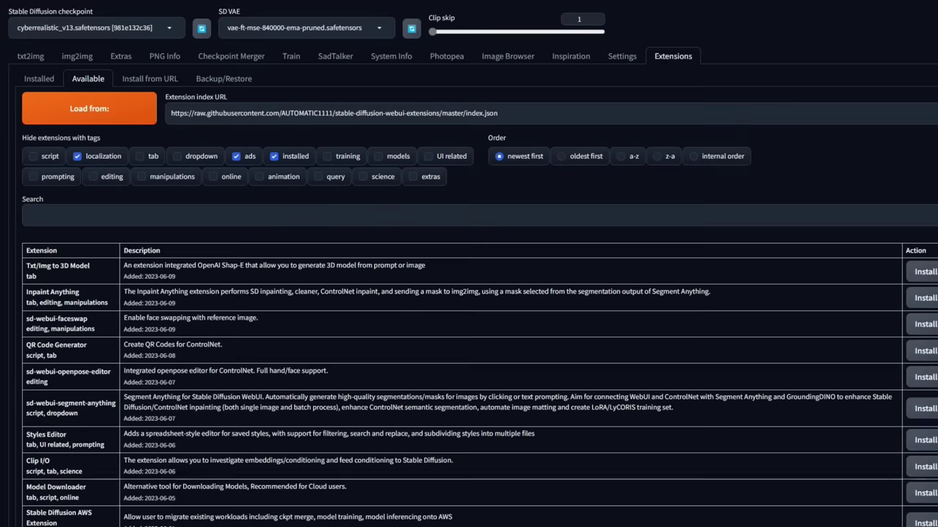
left_click(110, 214)
type("canvas")
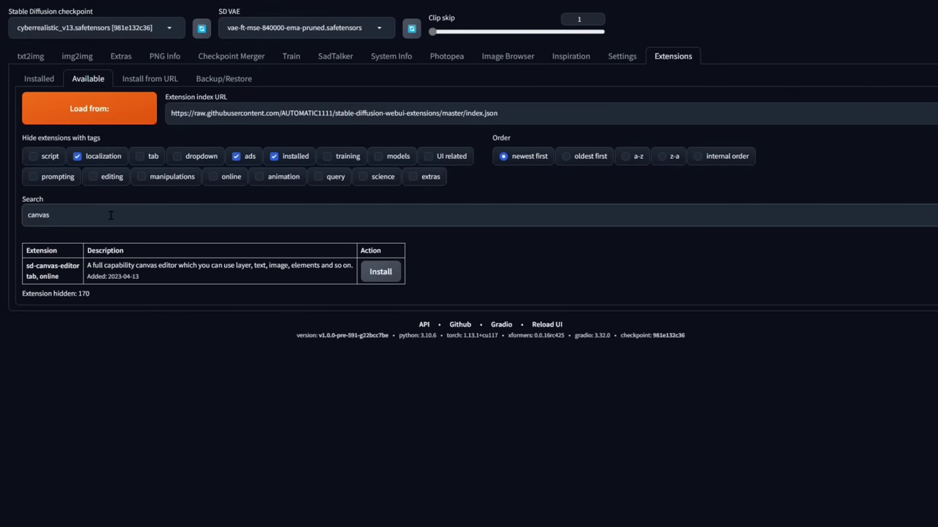
left_click(292, 162)
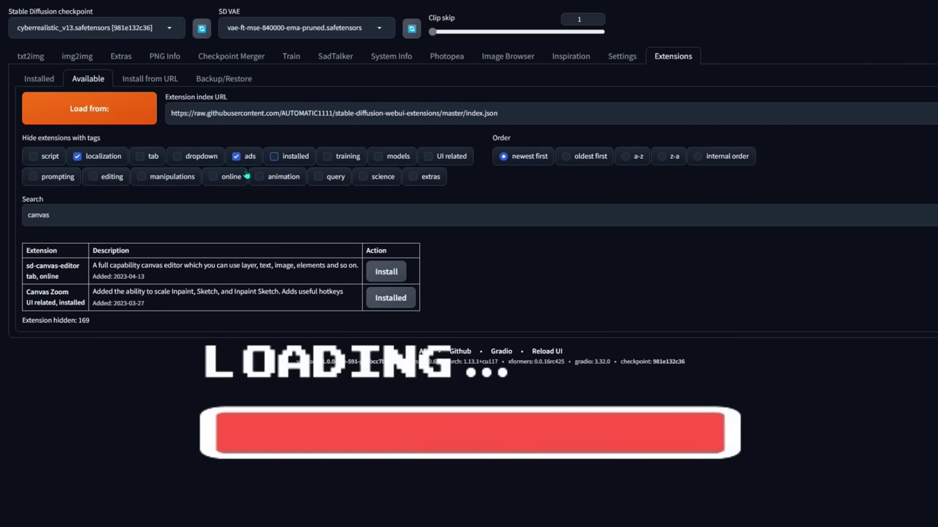
- Show the installed extensions, apply the changes and restart the UI
left_click(54, 84)
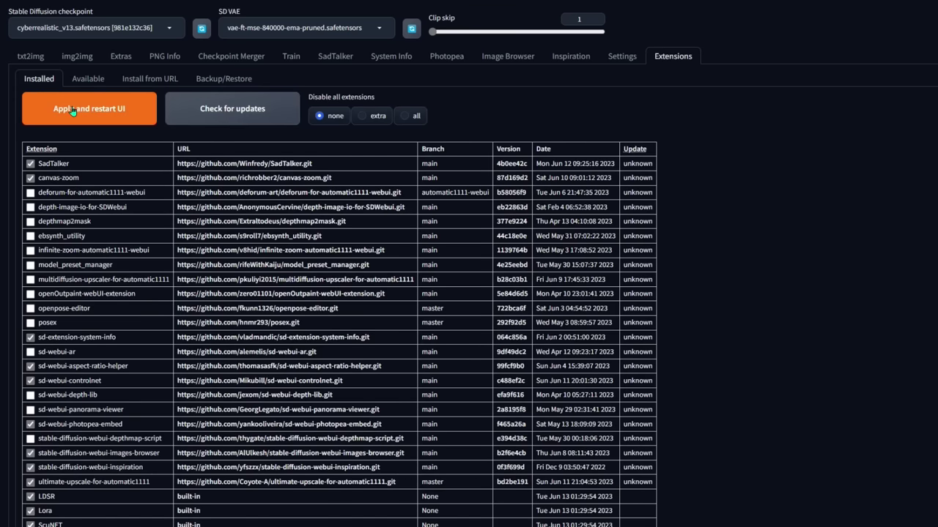
left_click(73, 110)
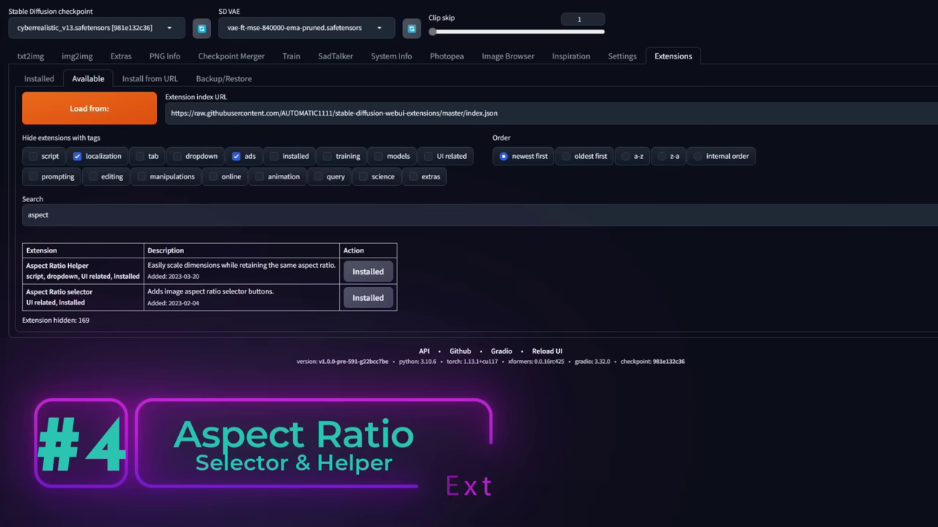
- Examine the img2img resolution sliders, aspect ratio presets and Aspect Ratio Calculator below the winged sorceress image
left_click(30, 55)
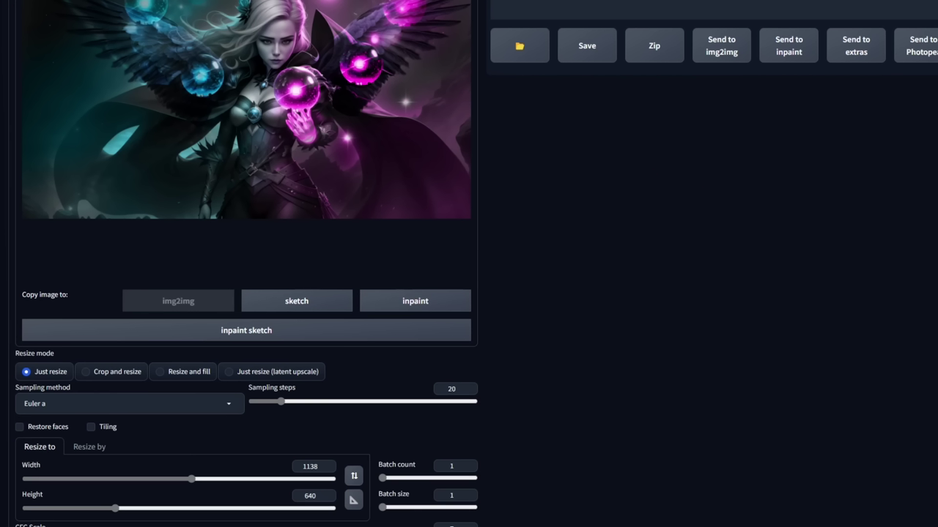
scroll(662, 340, "down", 5)
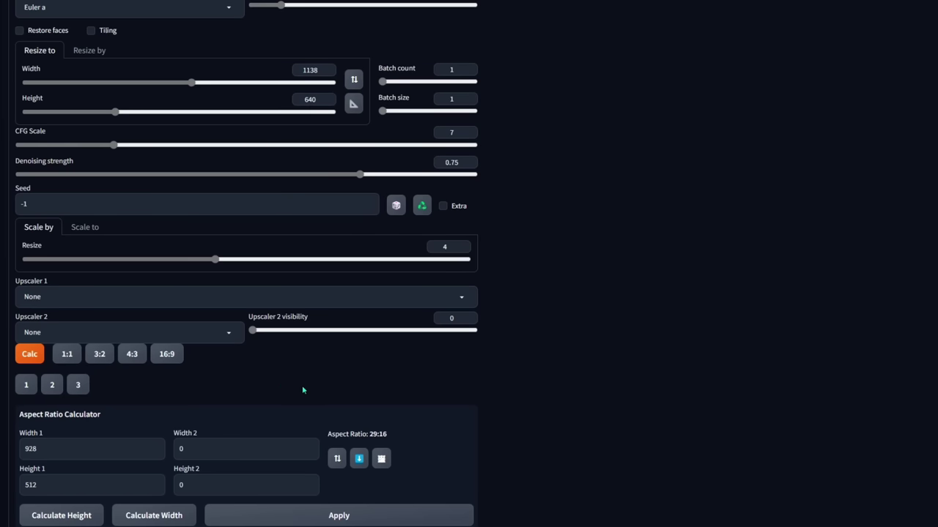
scroll(229, 367, "up", 5)
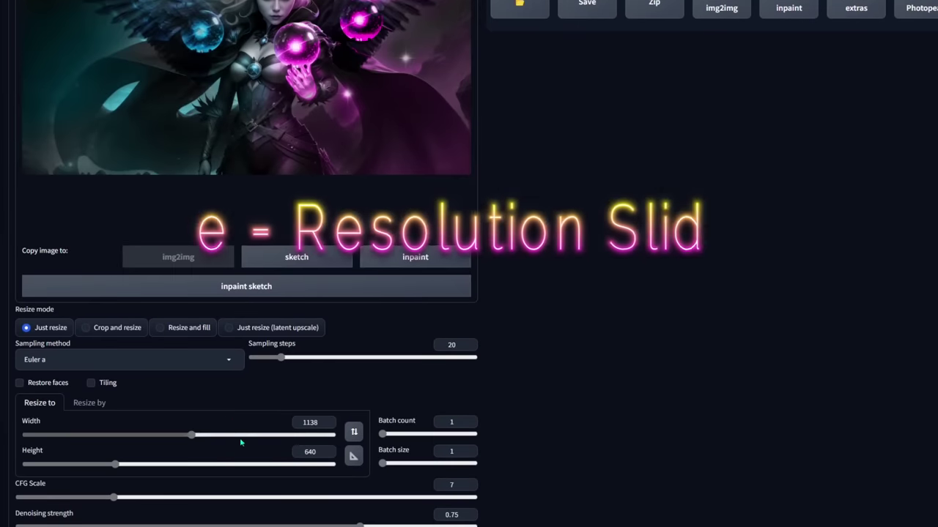
scroll(223, 419, "down", 6)
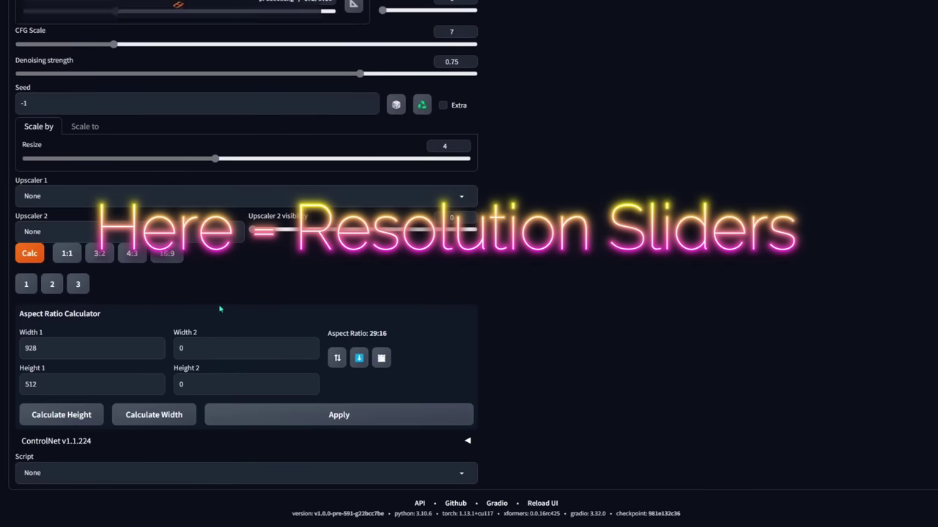
scroll(564, 314, "up", 4)
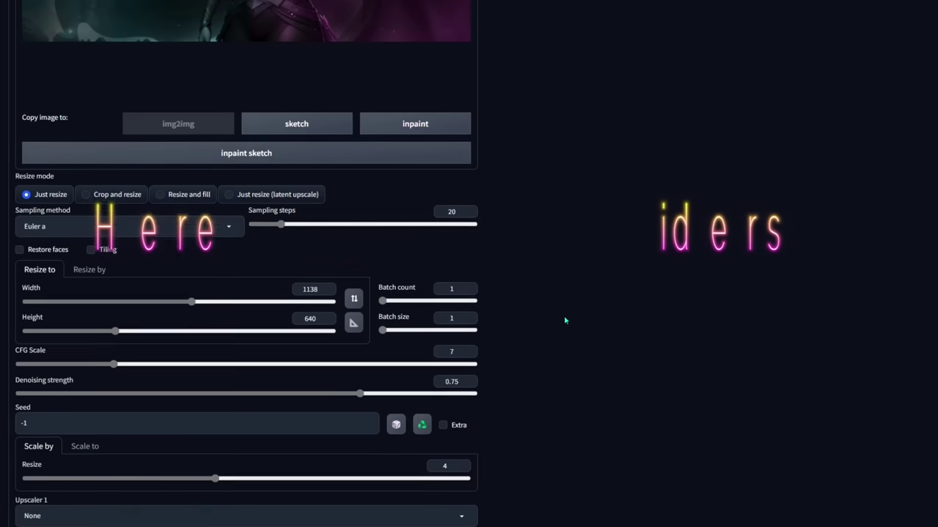
scroll(564, 313, "up", 3)
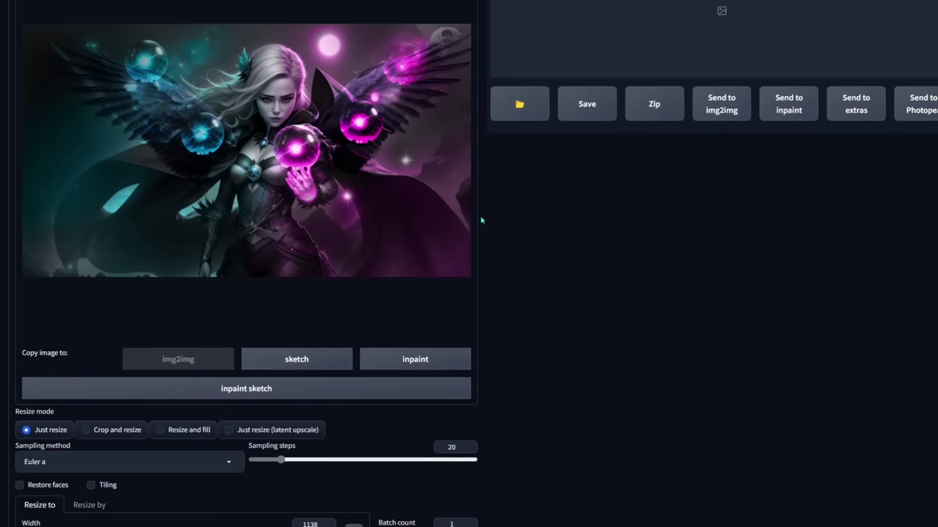
scroll(428, 271, "down", 1)
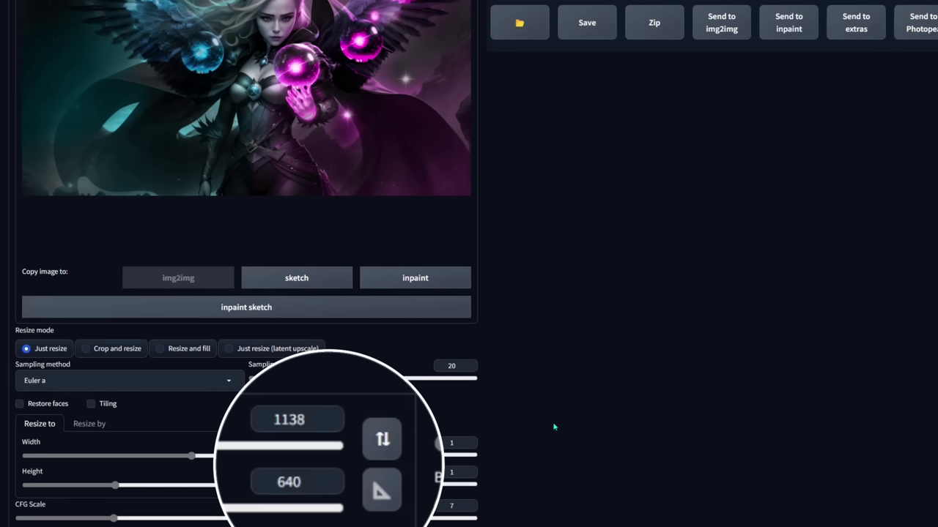
- Set the resize width and height automatically from the loaded img2img image, giving 3840 by 2176
left_click(387, 498)
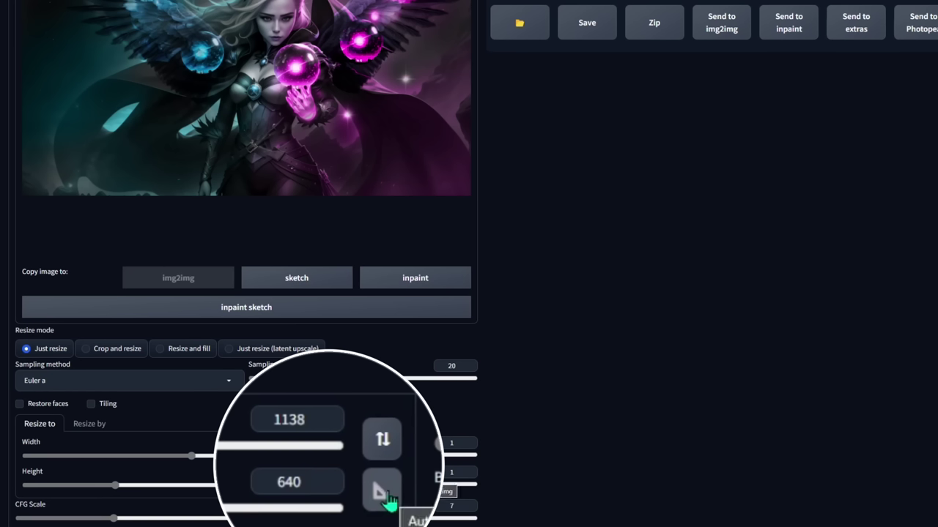
left_click(354, 477)
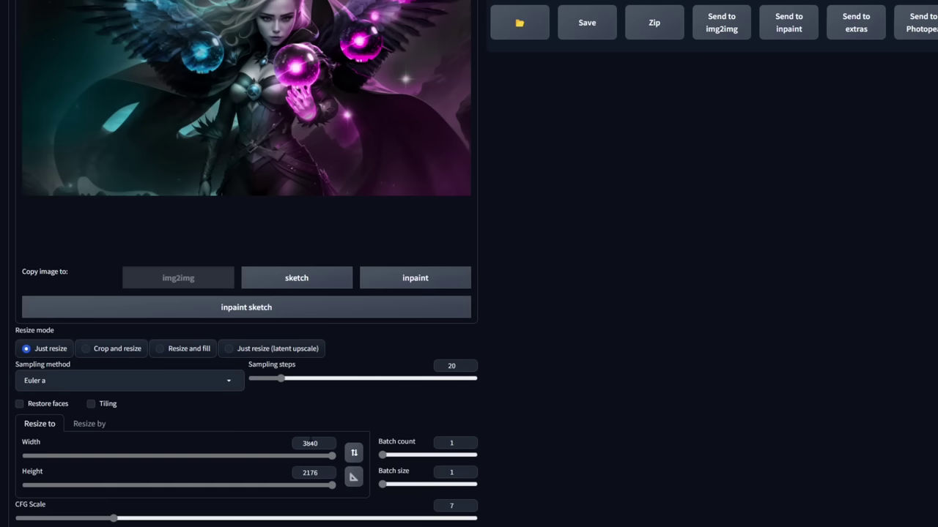
- Fill the Aspect Ratio Calculator's first width and height from the current img2img image, 3840 by 2176
scroll(636, 337, "down", 6)
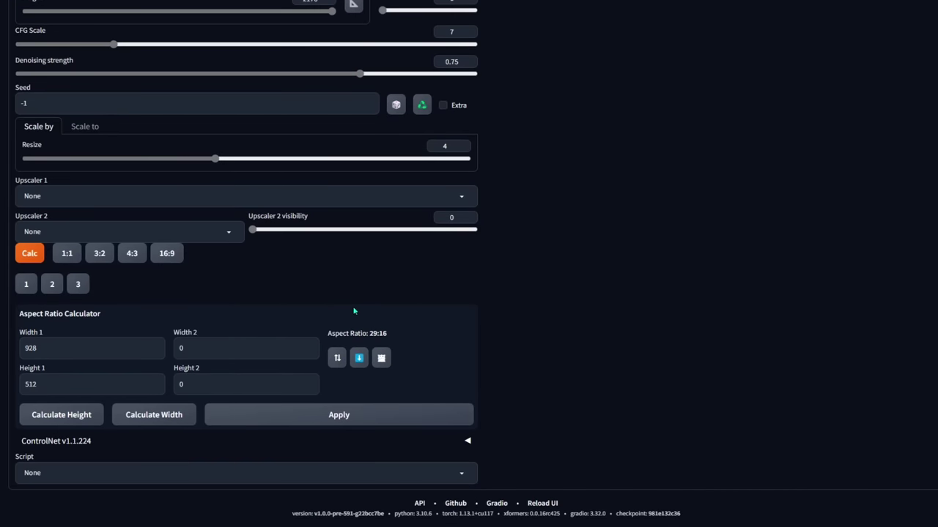
scroll(407, 297, "up", 1)
left_click(380, 435)
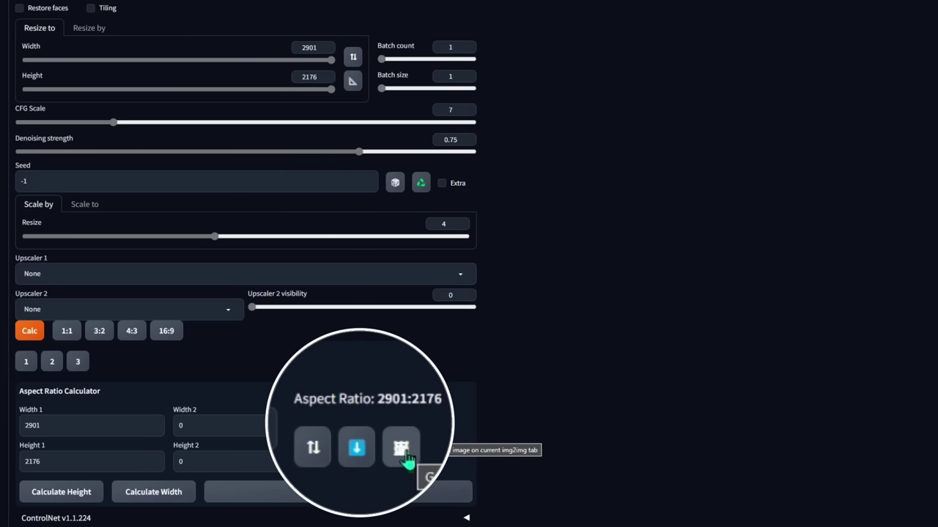
left_click(381, 437)
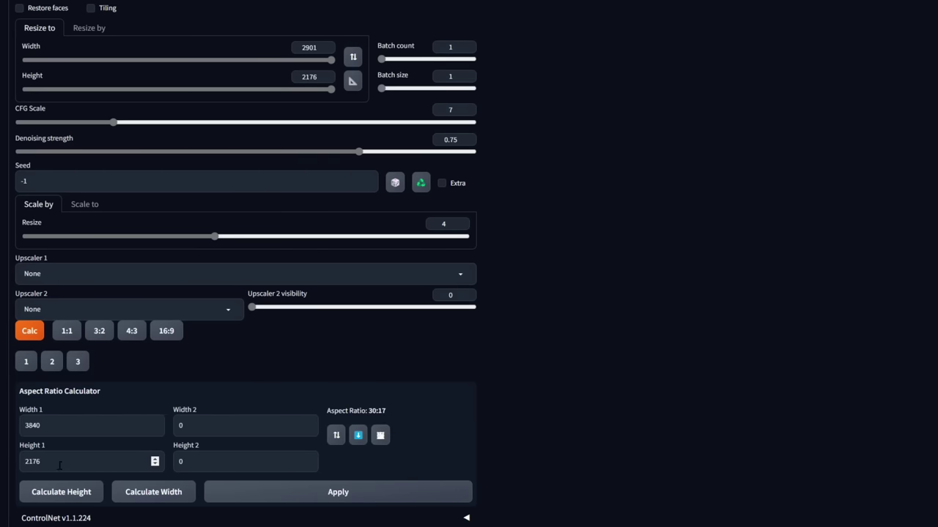
scroll(59, 465, "down", 1)
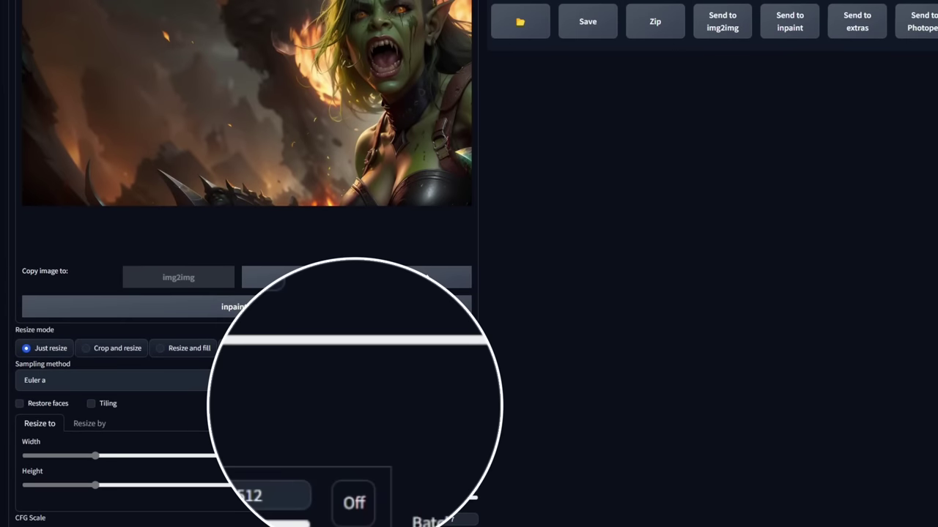
- Lock the orc image's resize aspect ratio to 16:9, raise the width to 1200 and lower the height to 392
left_click(358, 511)
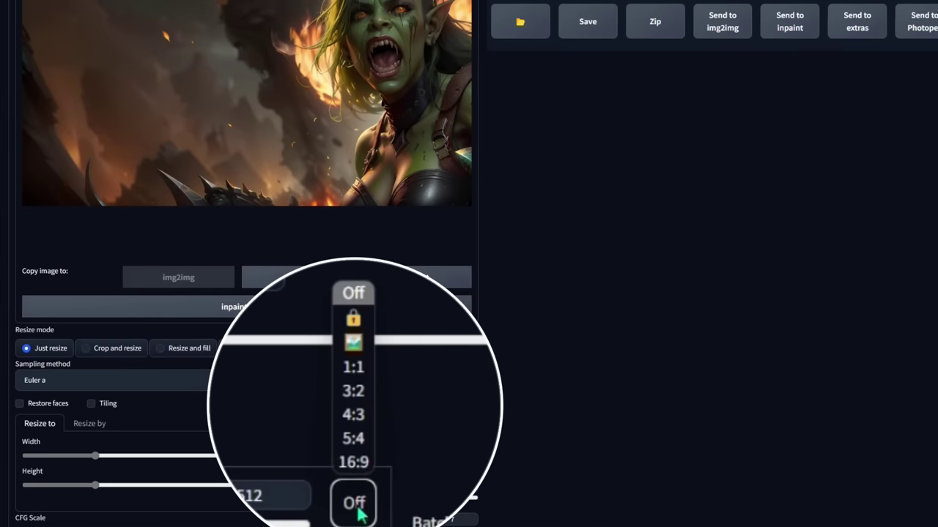
left_click(355, 462)
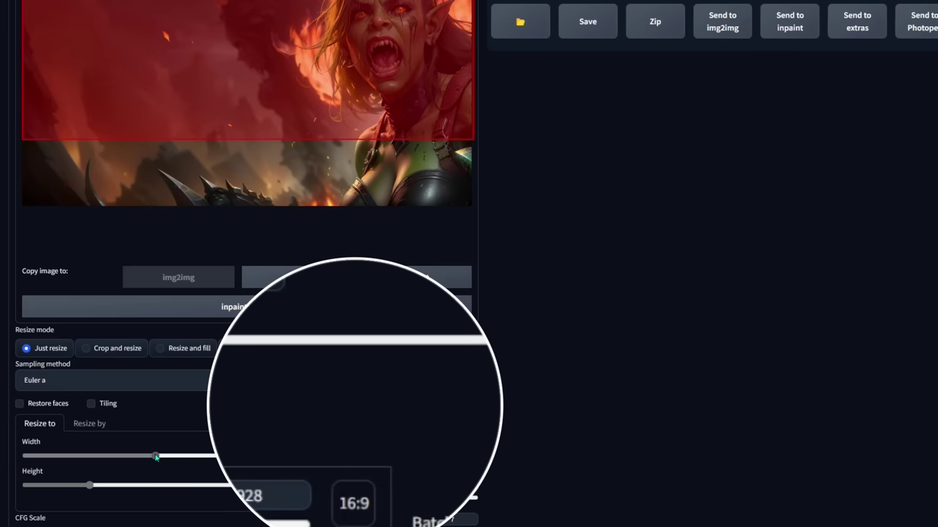
scroll(236, 472, "up", 1)
scroll(237, 472, "down", 2)
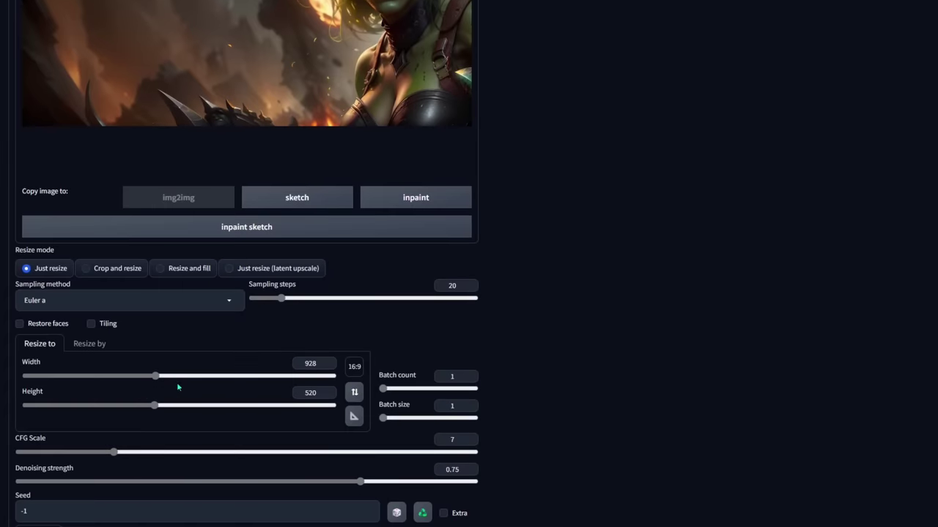
left_click(199, 376)
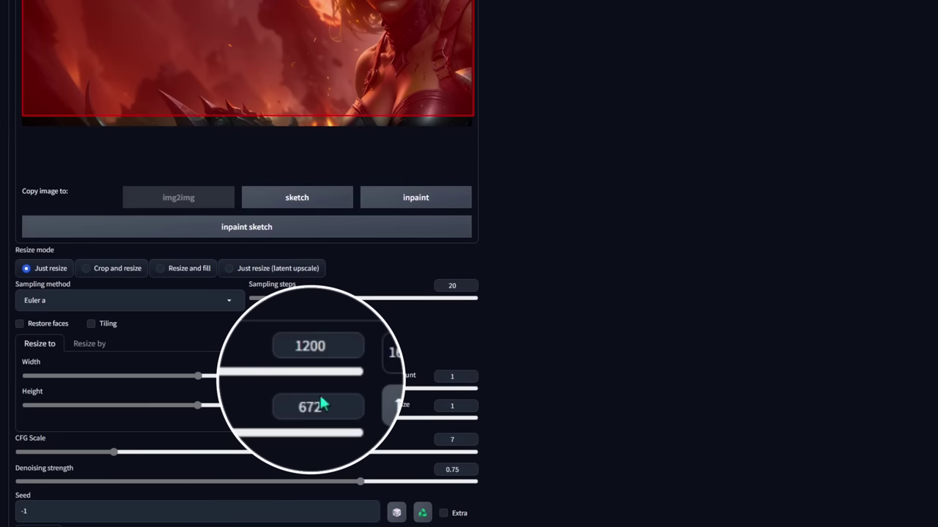
left_click(119, 405)
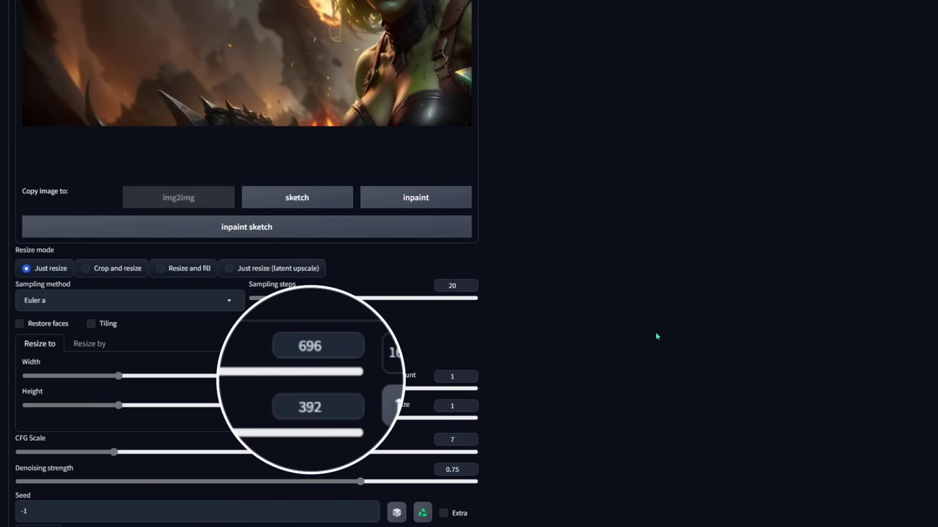
- Switch the resize aspect ratio lock to 3:2 and increase the width
left_click(354, 366)
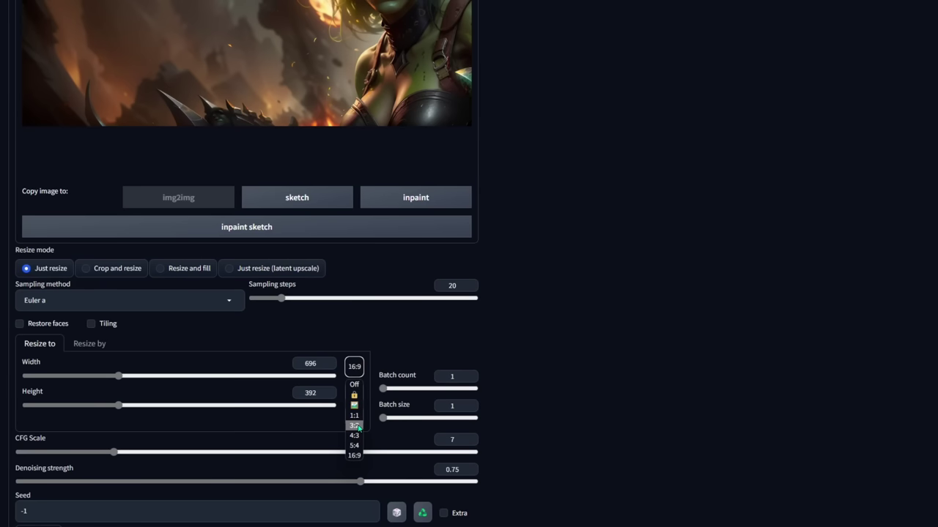
left_click(354, 430)
left_click(225, 376)
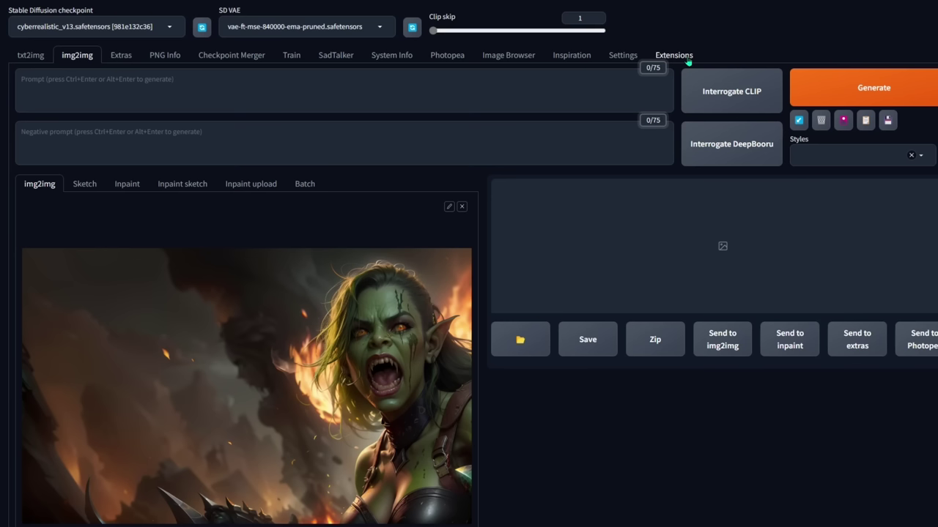
- Load the available extensions index, search it for "aspect" with installed extensions included, and return to the installed extensions list
left_click(681, 59)
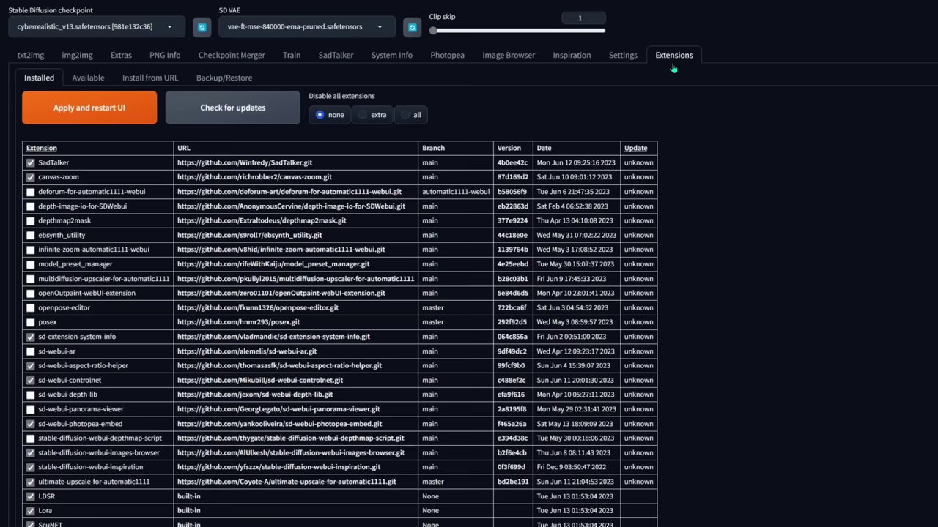
left_click(88, 80)
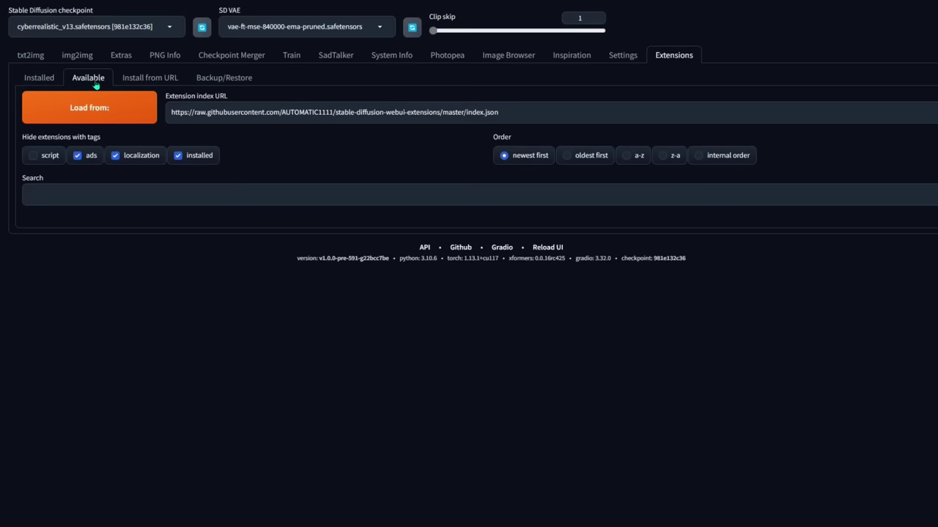
left_click(100, 117)
left_click(153, 214)
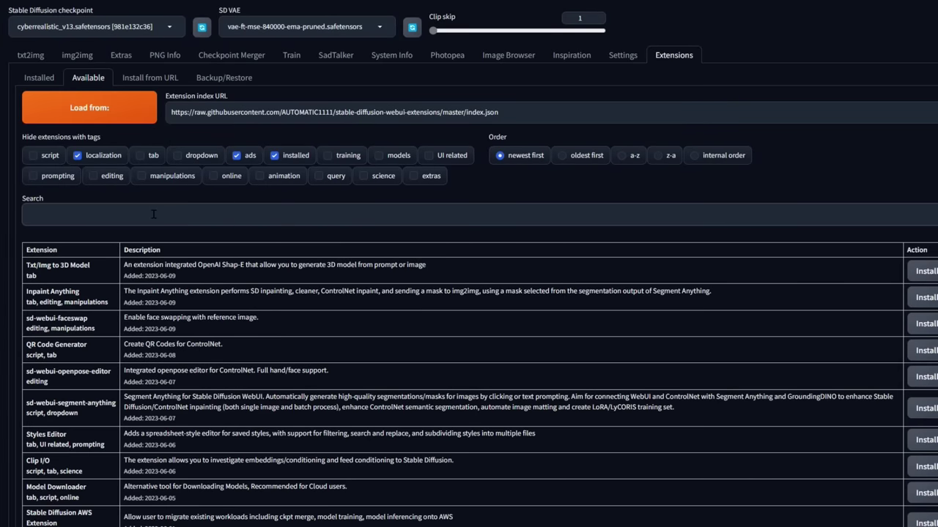
type("aspect")
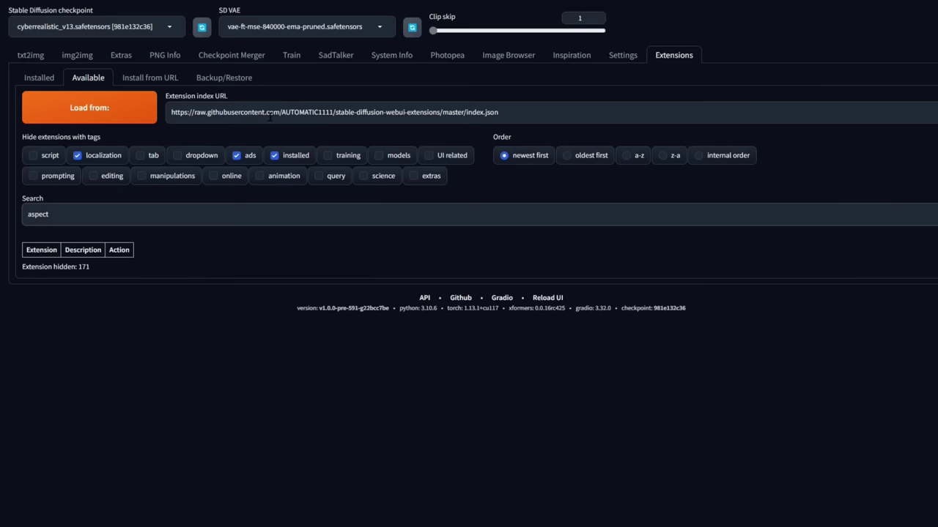
left_click(295, 162)
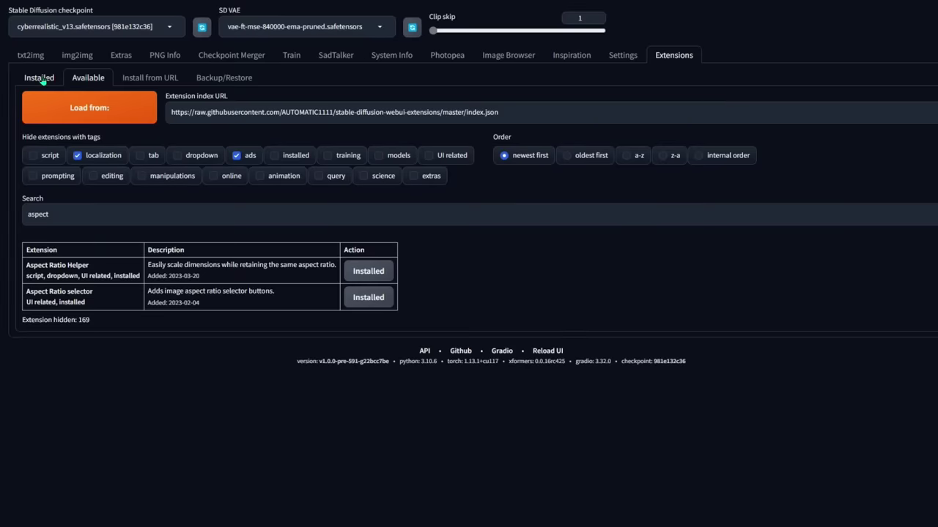
left_click(38, 78)
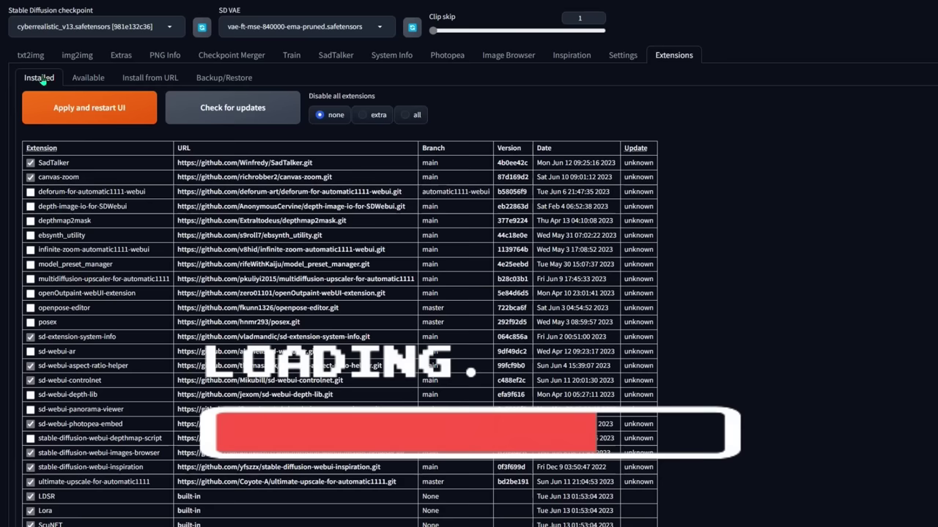
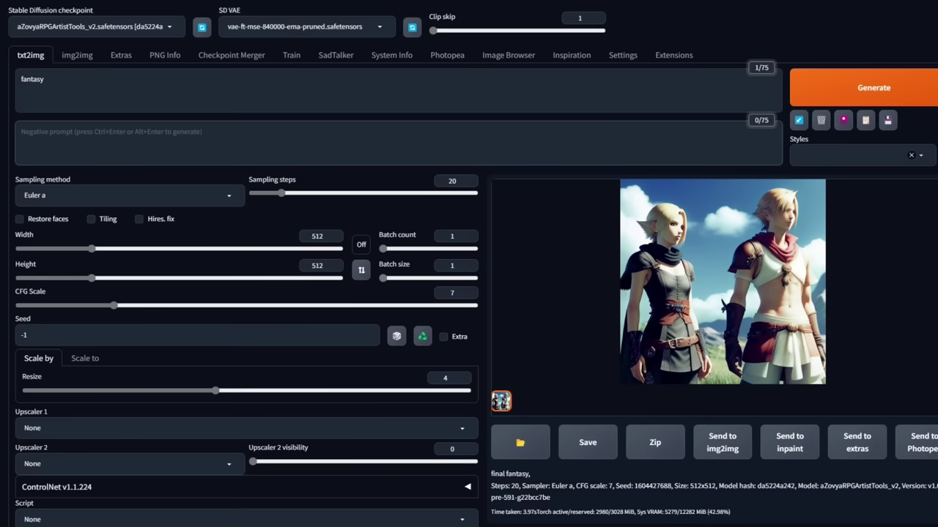
- Extend the "fantasy" text-to-image prompt with a comma and start another tag with "s"
left_click(484, 97)
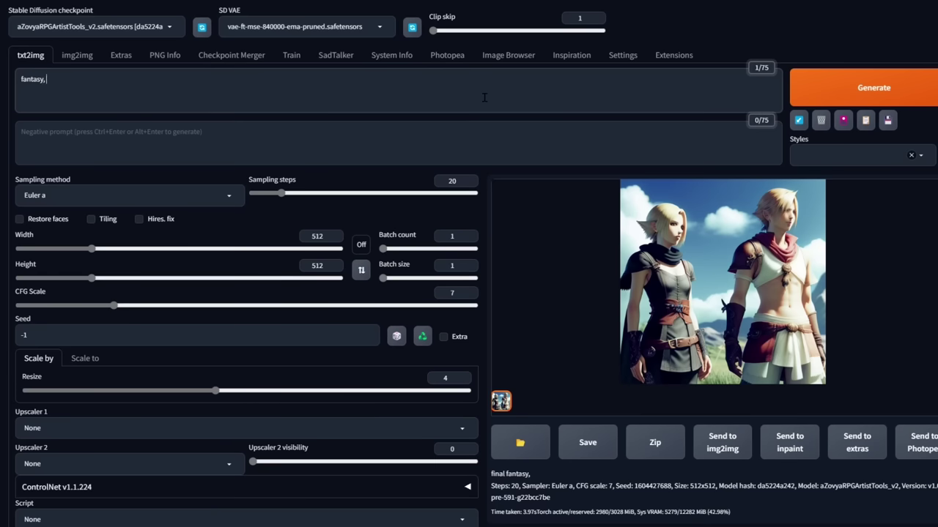
type("s")
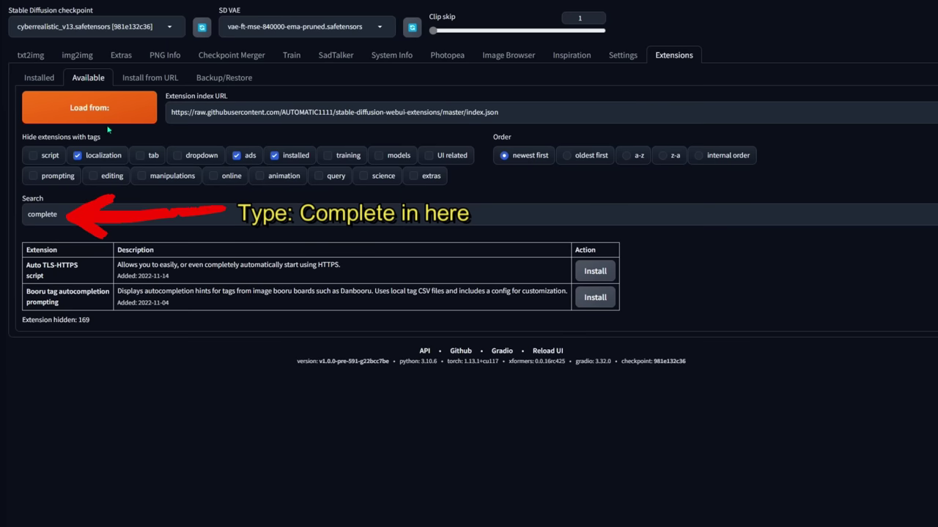
- Install the Booru tag autocompletion extension, check the installed extensions for updates, and apply the changes with a UI restart
left_click(594, 298)
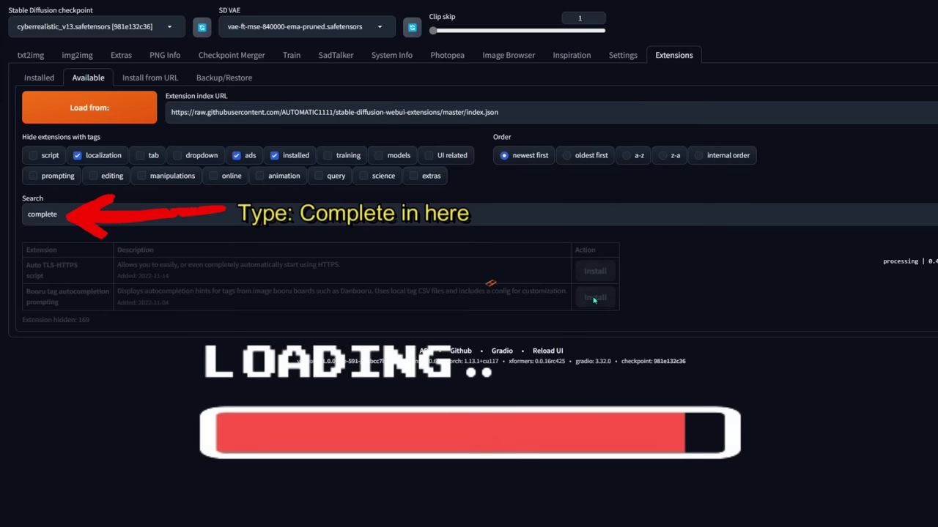
left_click(42, 77)
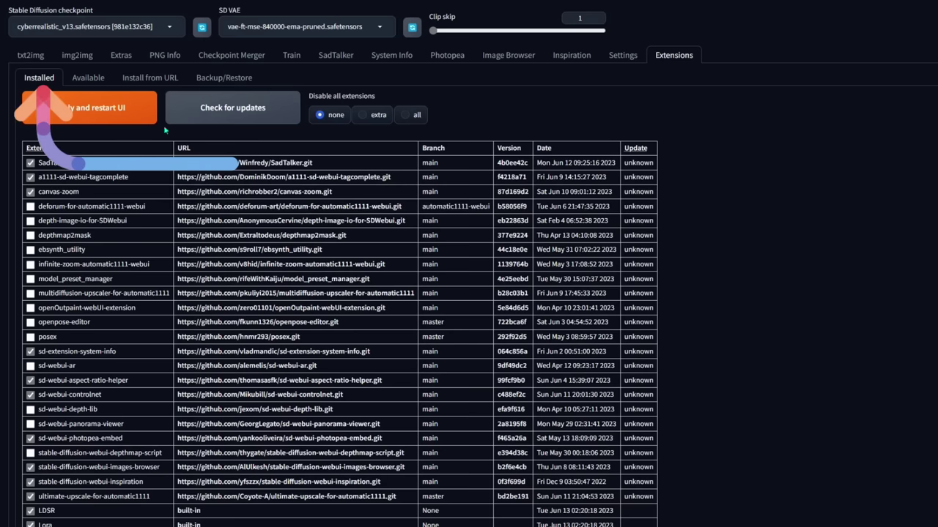
left_click(244, 118)
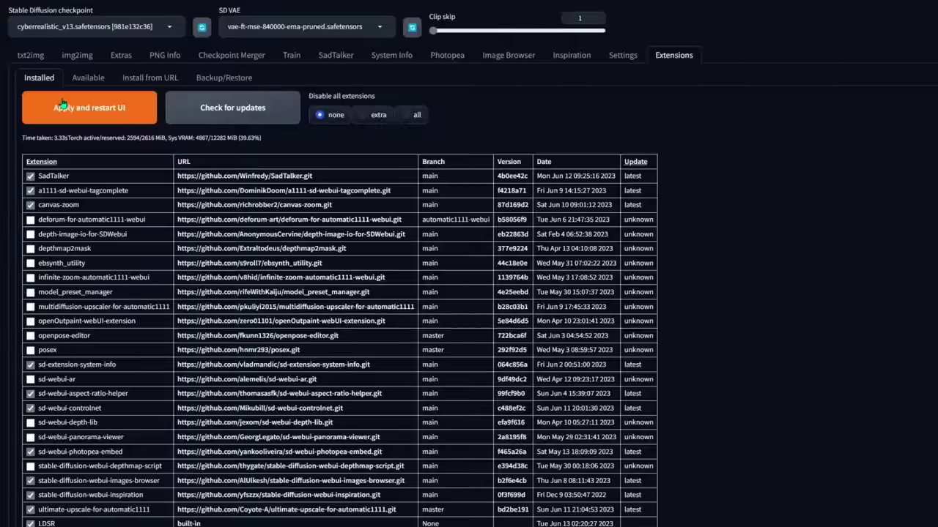
left_click(73, 107)
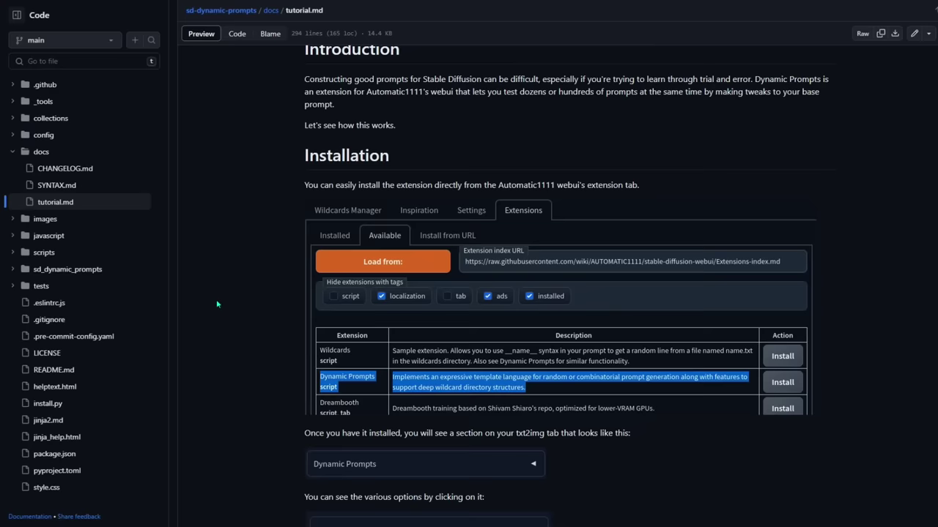
- Read through the sd-dynamic-prompts tutorial, examining its installation, variants, nested variants, ring examples, wildcards and Magic Prompts sections
scroll(217, 304, "down", 10)
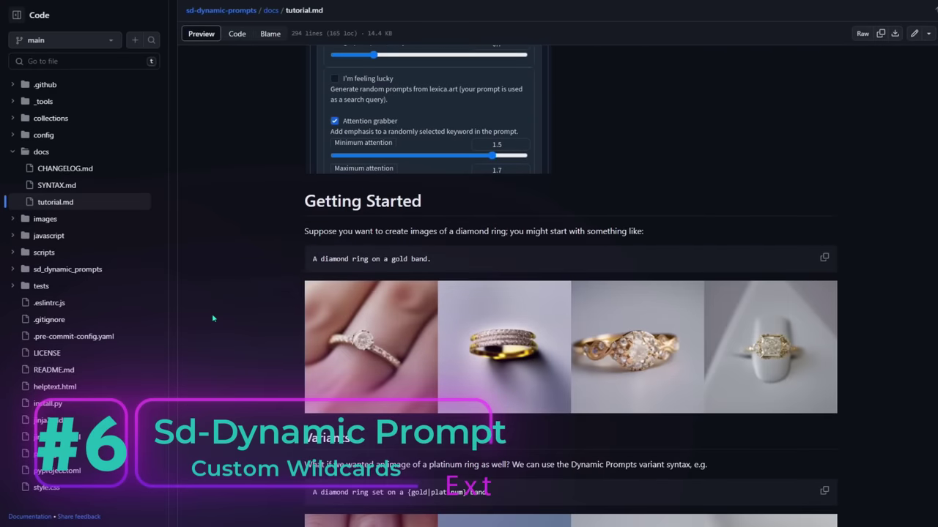
scroll(213, 318, "down", 5)
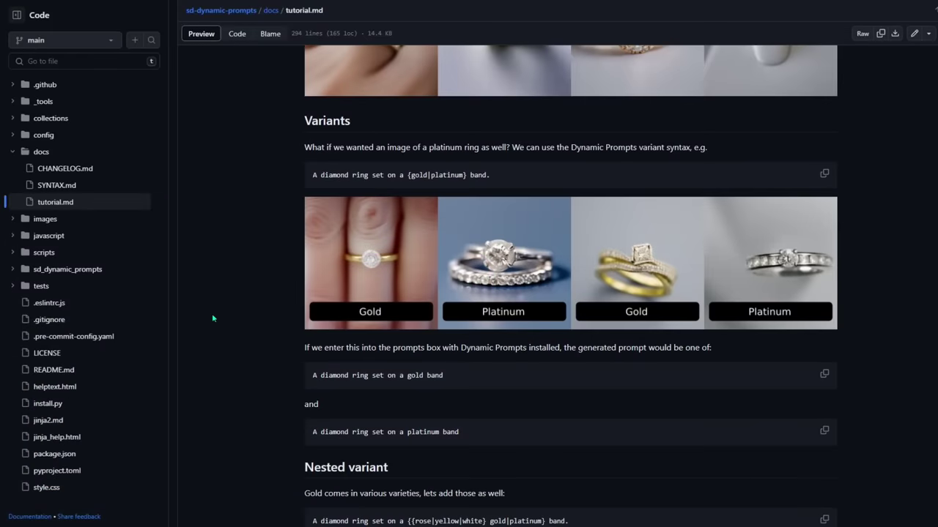
scroll(212, 318, "down", 5)
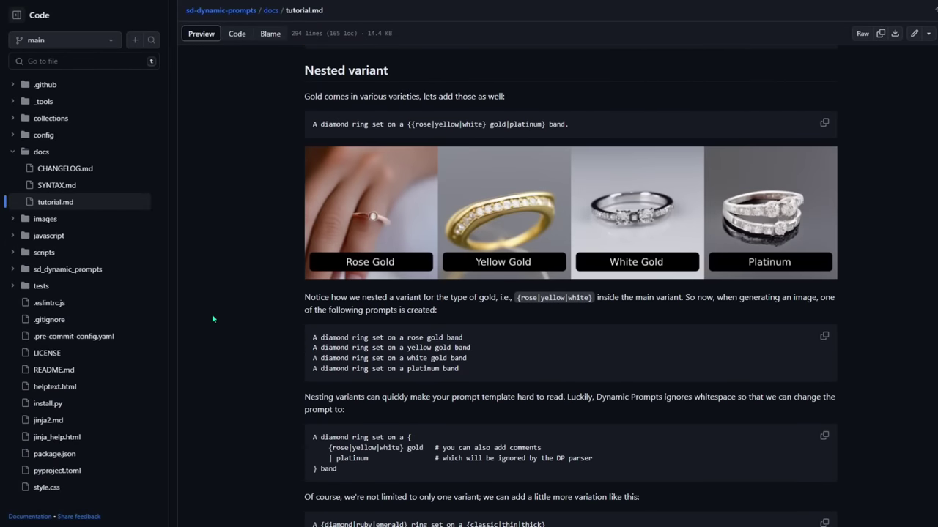
scroll(213, 318, "down", 10)
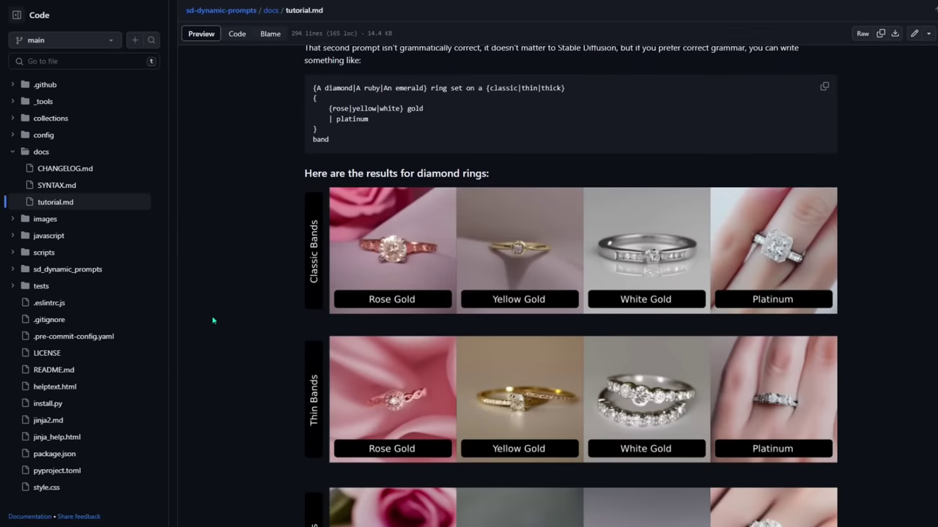
scroll(212, 320, "down", 3)
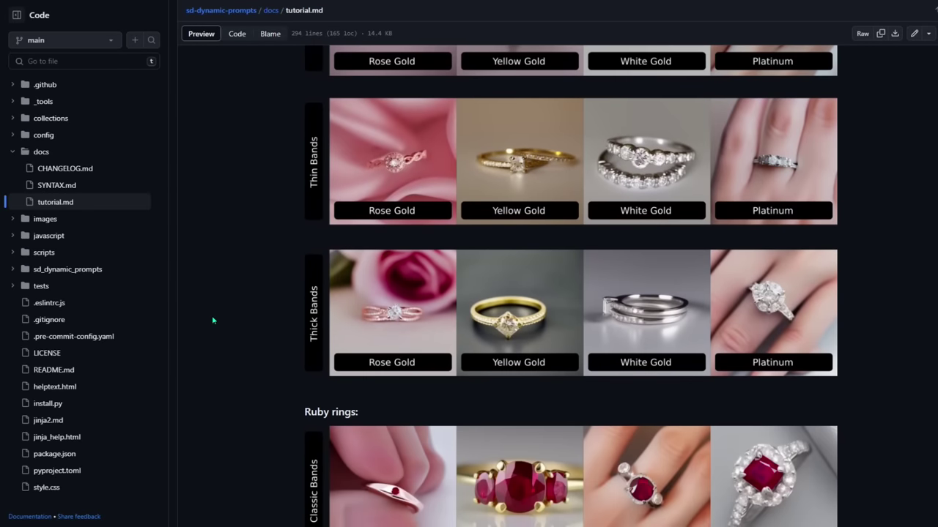
scroll(213, 320, "down", 3)
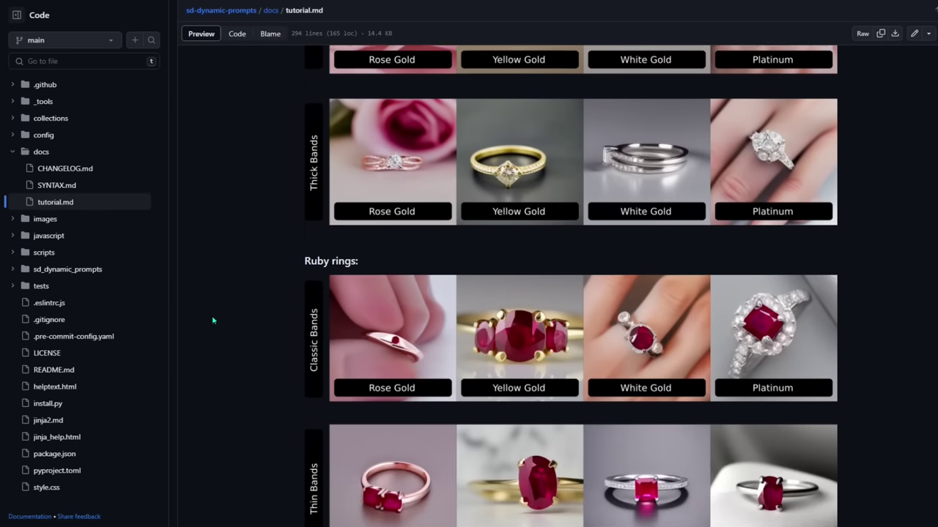
scroll(212, 320, "down", 5)
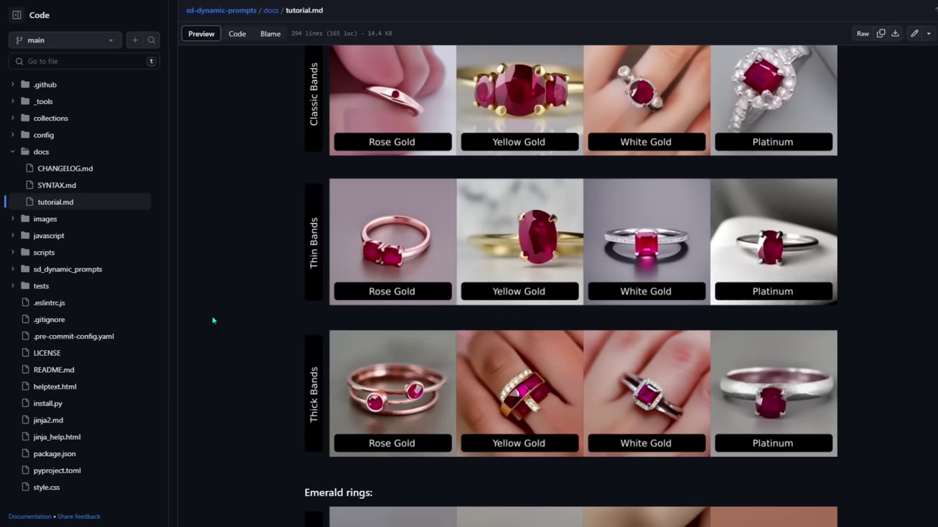
scroll(212, 321, "down", 7)
scroll(212, 320, "down", 2)
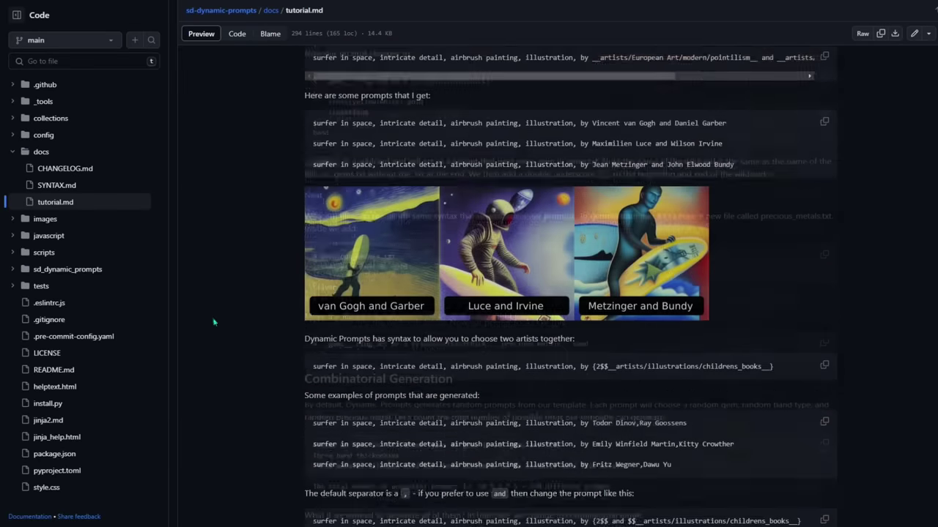
scroll(214, 321, "down", 9)
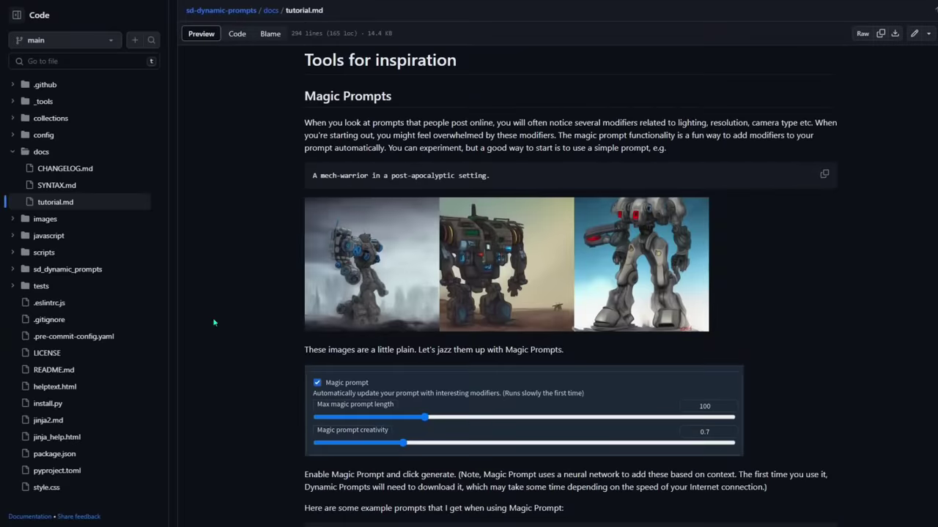
scroll(214, 323, "down", 6)
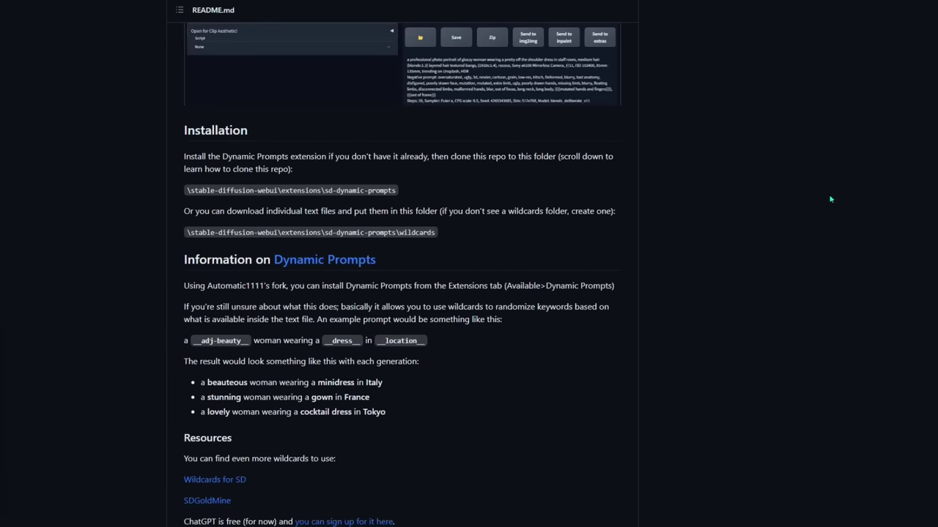
- Copy the git clone command for the sd-wildcards repository from the README's "How To Clone This Repo" section
scroll(820, 200, "up", 15)
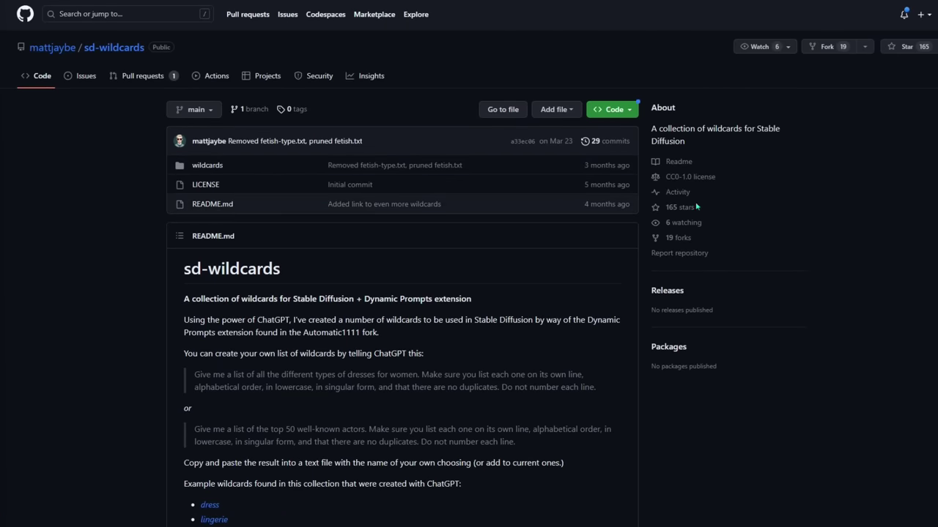
scroll(697, 207, "down", 15)
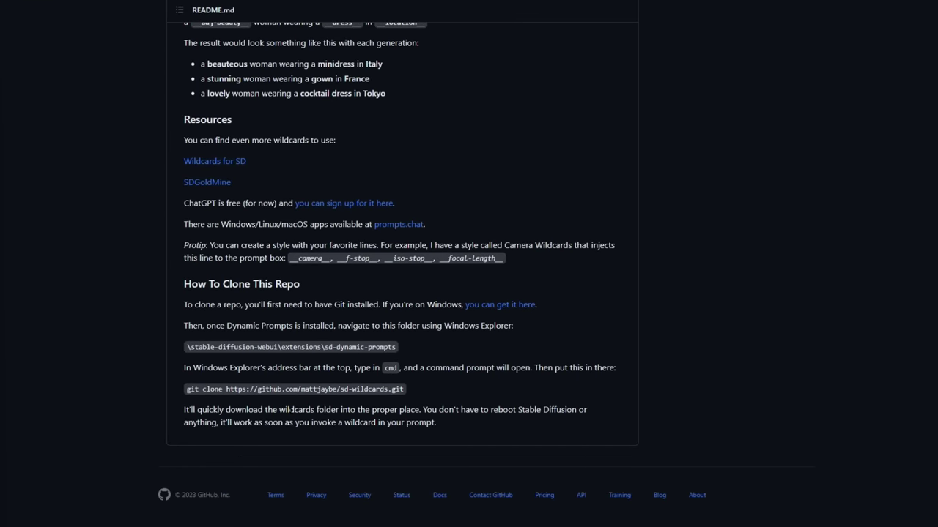
triple_click(279, 389)
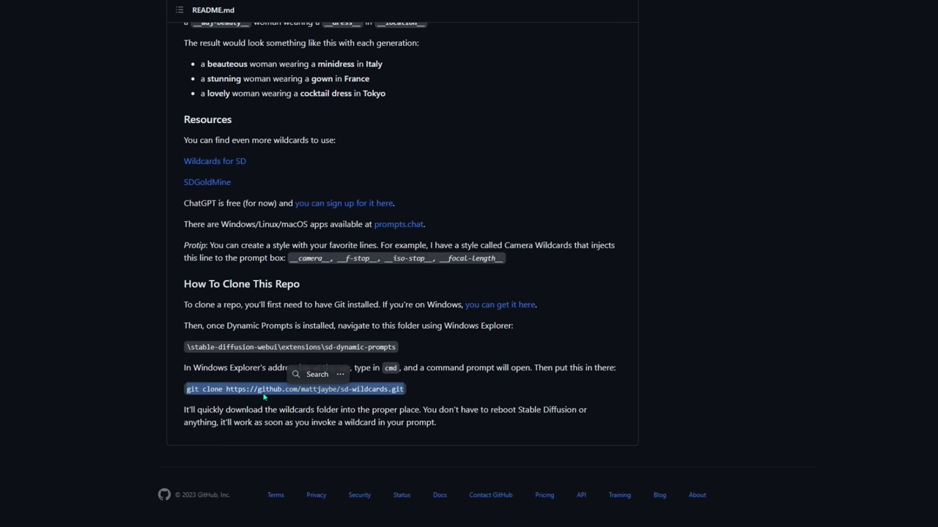
right_click(264, 393)
left_click(313, 206)
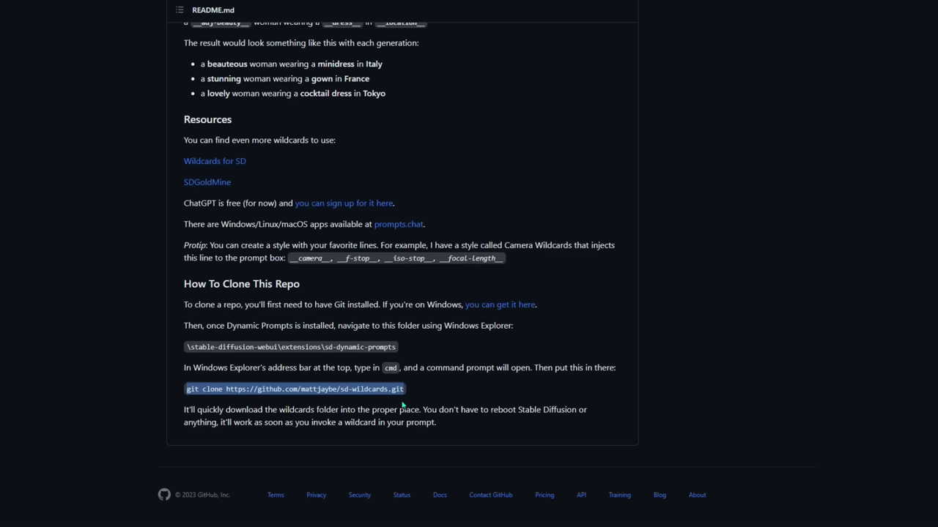
right_click(342, 389)
left_click(375, 204)
- Switch to File Explorer and open the extensions\sd-dynamic-prompts folder inside stable-diffusion-webui
key("alt+Tab")
scroll(271, 205, "down", 6)
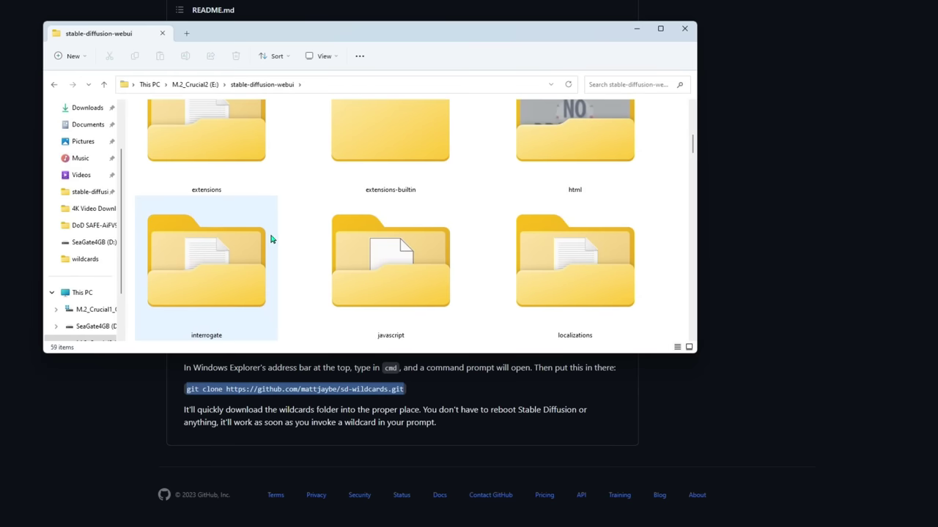
double_click(206, 136)
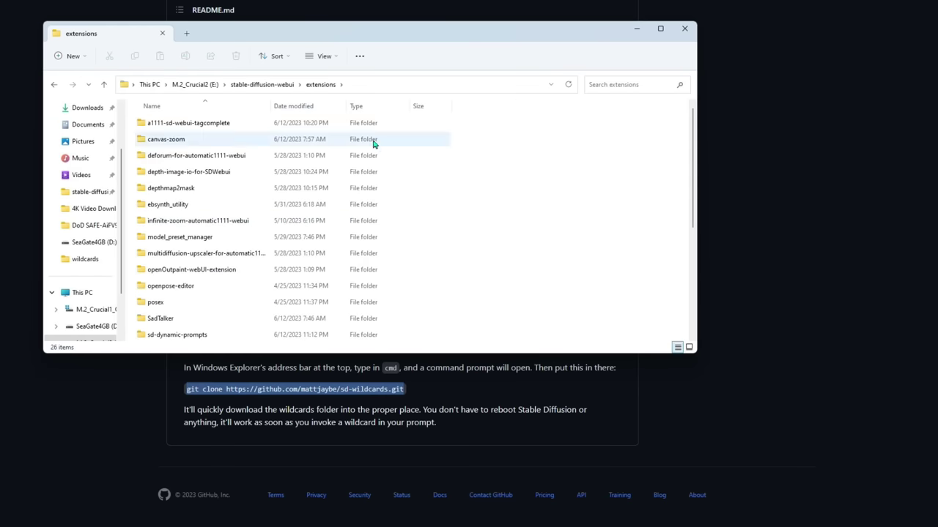
double_click(194, 336)
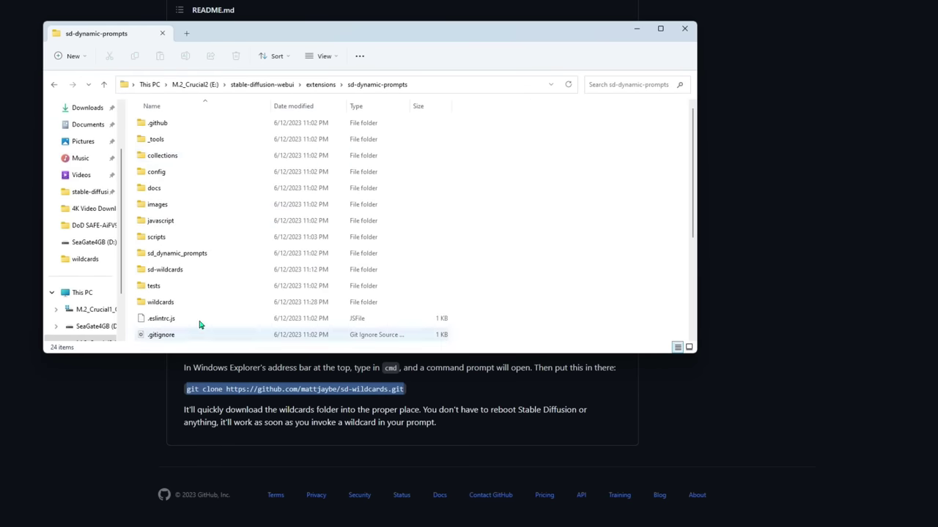
- Launch cmd in the sd-dynamic-prompts folder and paste the copied sd-wildcards git clone command
left_click(464, 86)
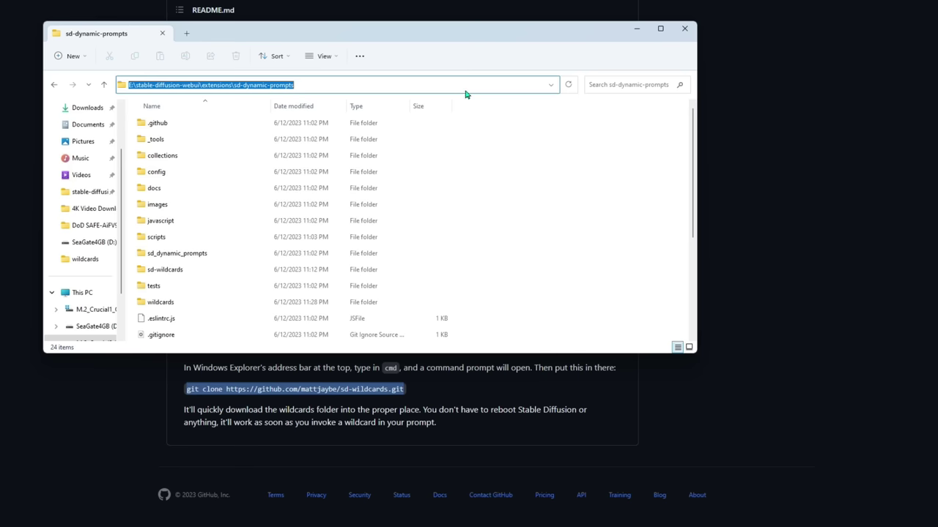
type("cmd")
key("Return")
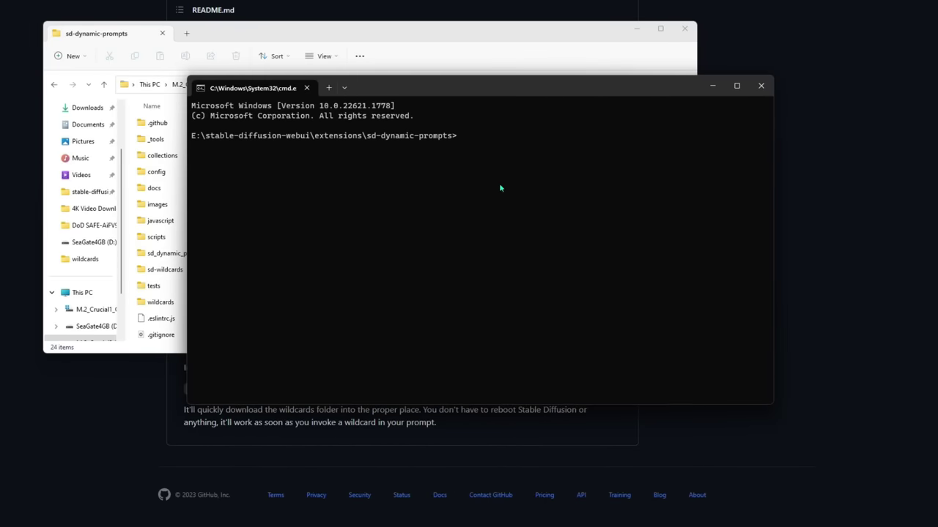
key("ctrl+v")
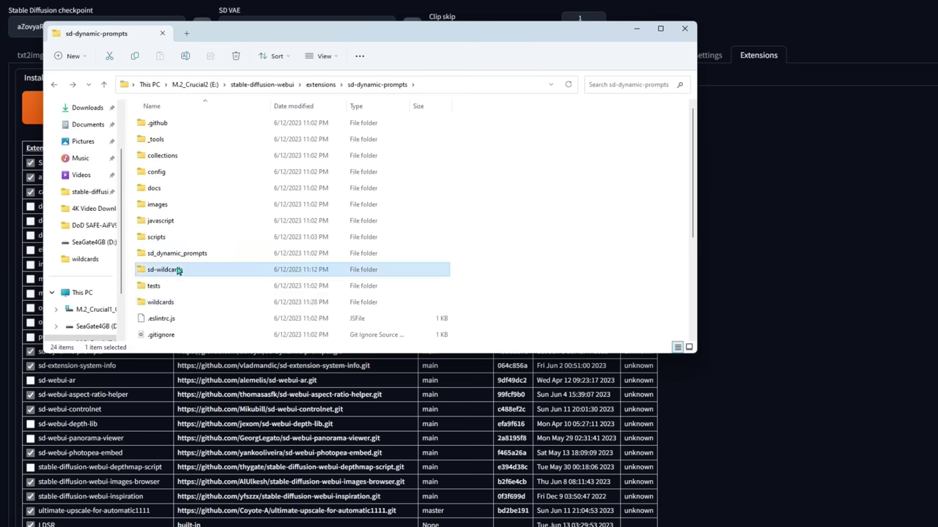
- Open the wildcards folder inside sd-wildcards and select all of its text files
double_click(173, 270)
left_click(167, 128)
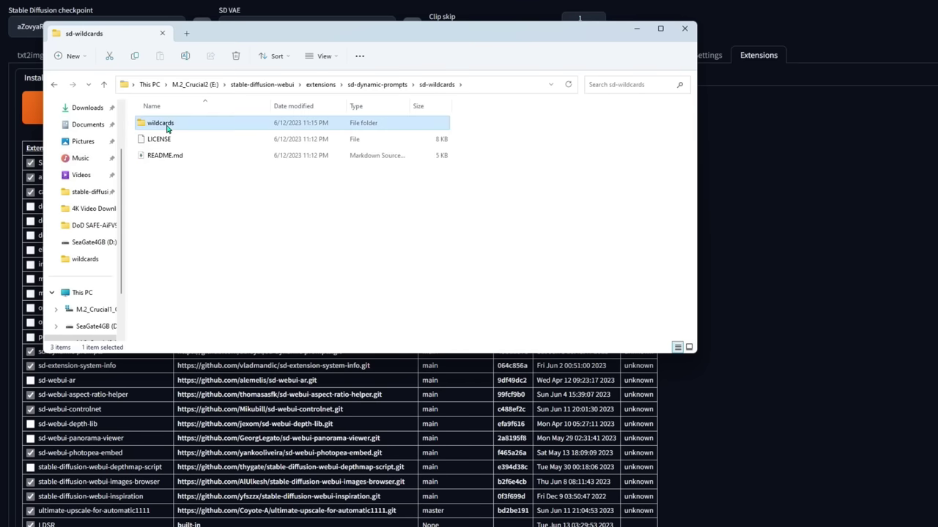
double_click(167, 128)
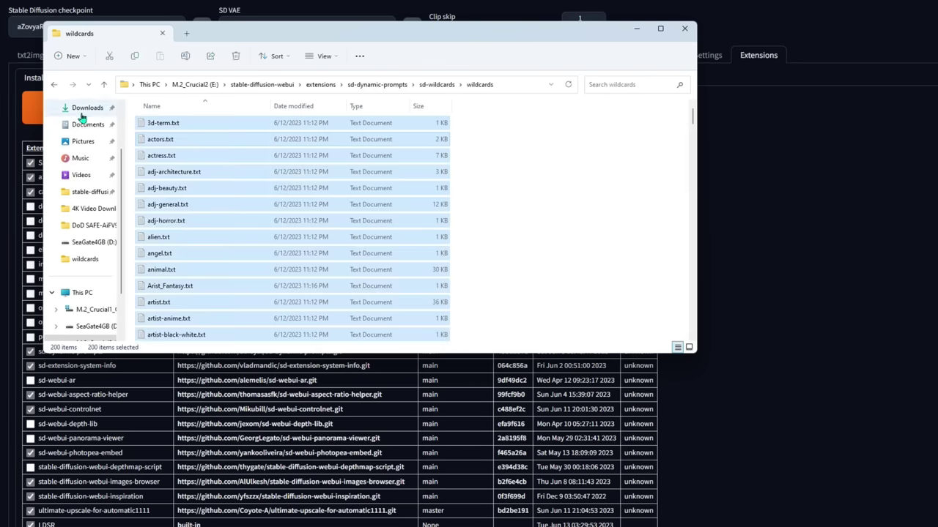
- Return to the sd-dynamic-prompts folder and look through the MattJayBe and CreatedByMe subfolders of its wildcards folder
key("alt+Left")
key("alt+Left")
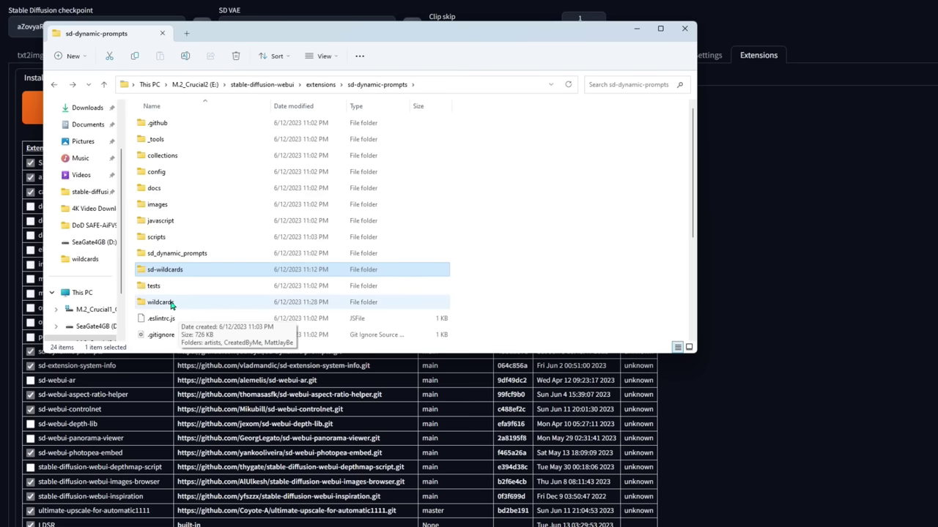
double_click(160, 301)
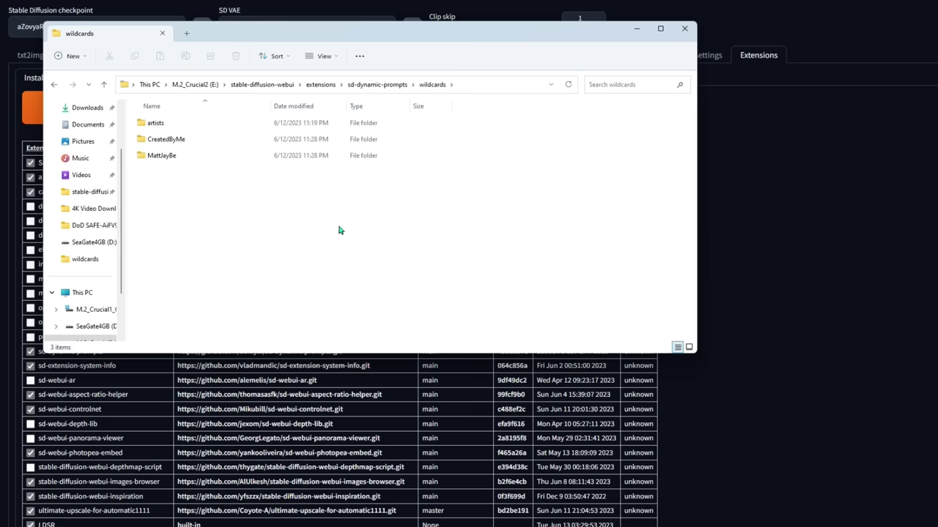
double_click(169, 156)
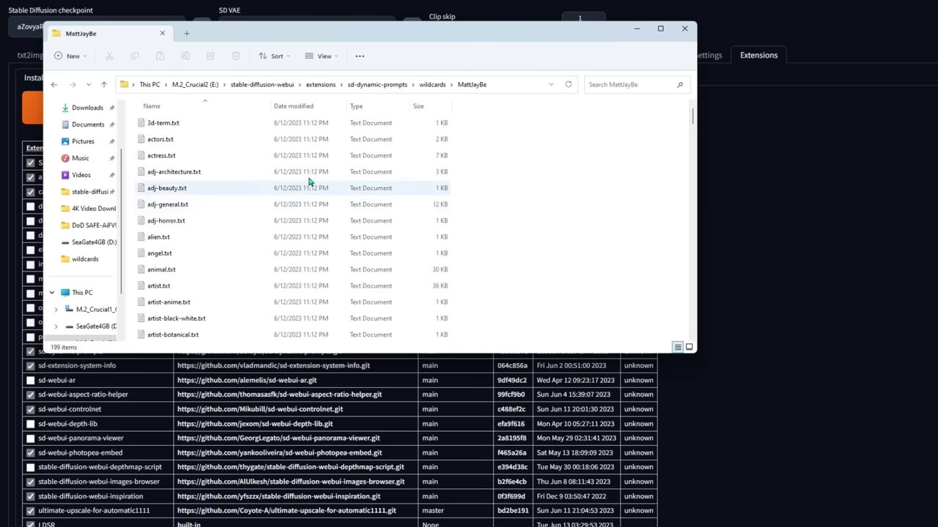
key("alt+Up")
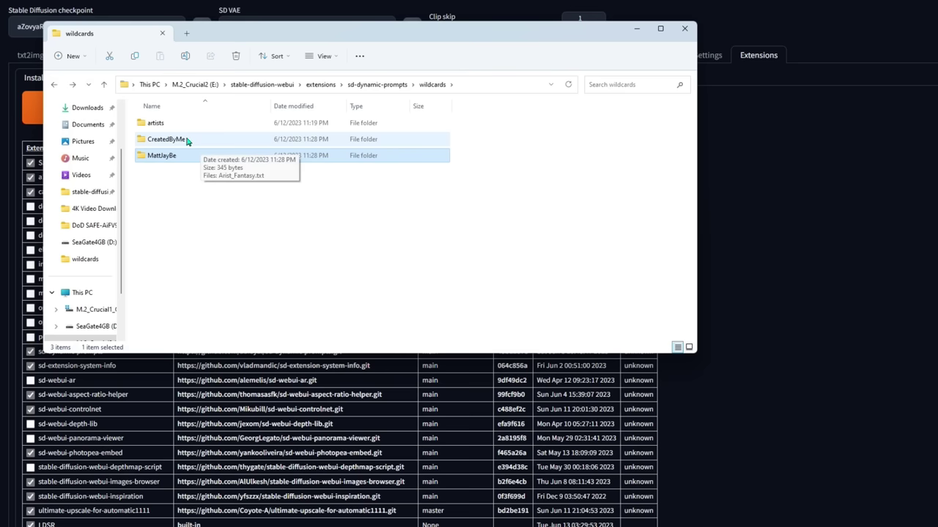
double_click(187, 140)
key("alt+Up")
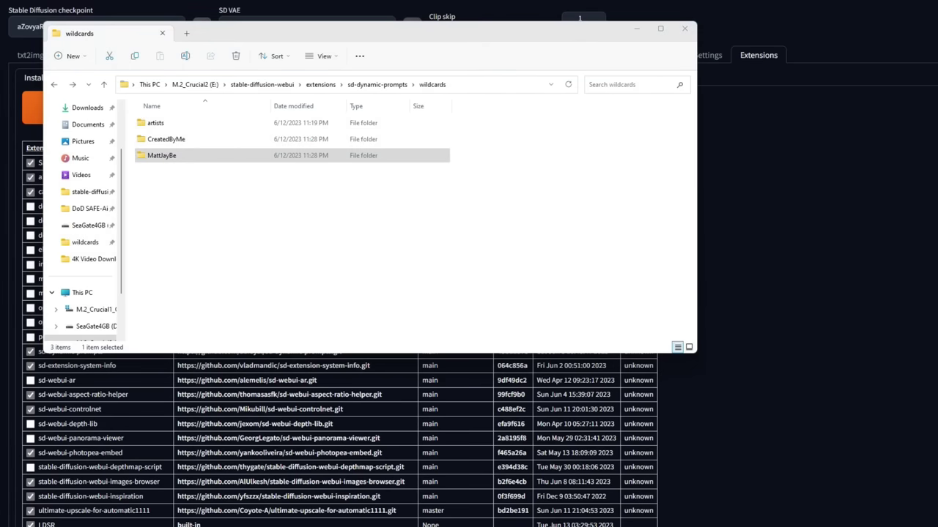
- Open actress.txt from the MattJayBe wildcards folder and look through its list of entries
double_click(174, 158)
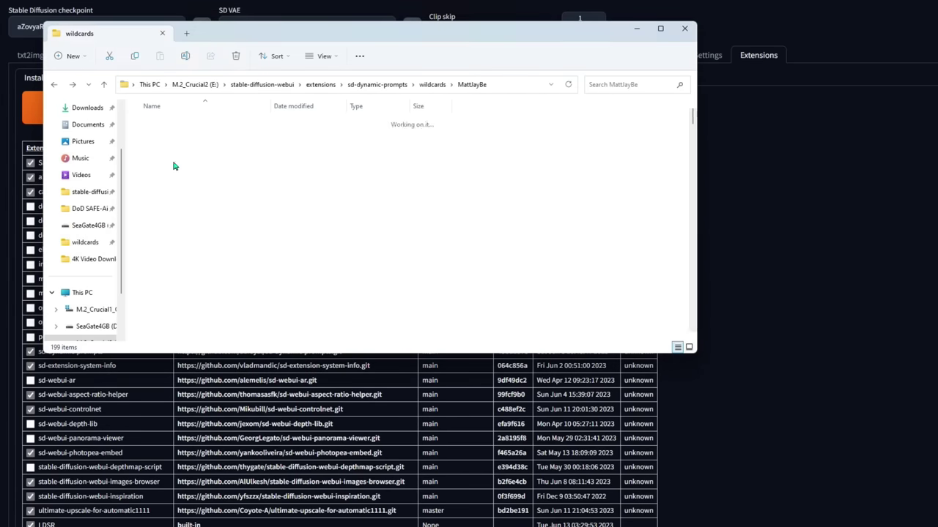
double_click(160, 158)
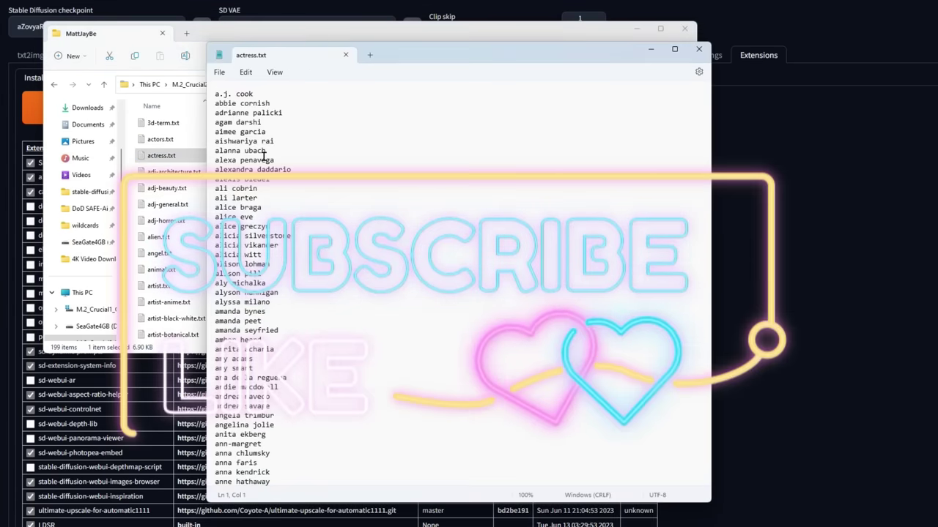
scroll(308, 280, "down", 20)
scroll(309, 281, "down", 15)
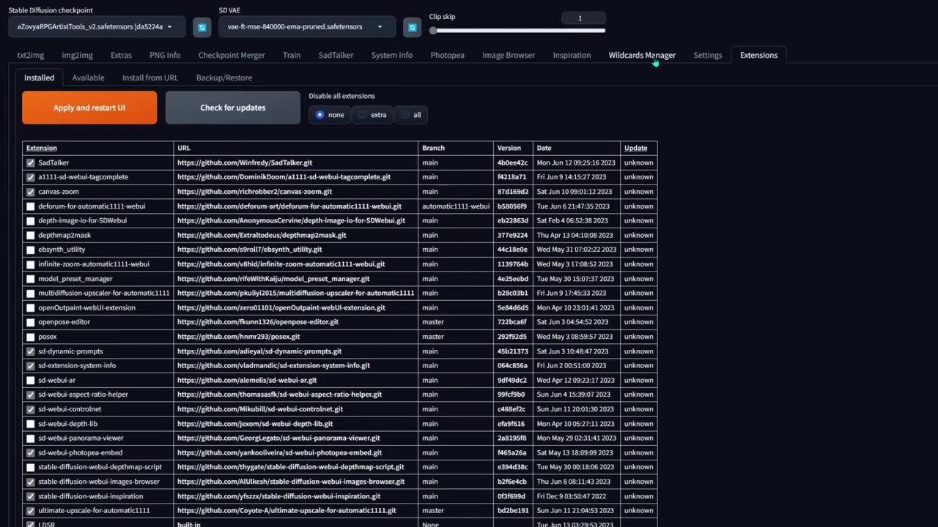
- In the WebUI's Wildcards Manager, browse the MattJayBe collection and view the contents of its actress wildcard
left_click(654, 61)
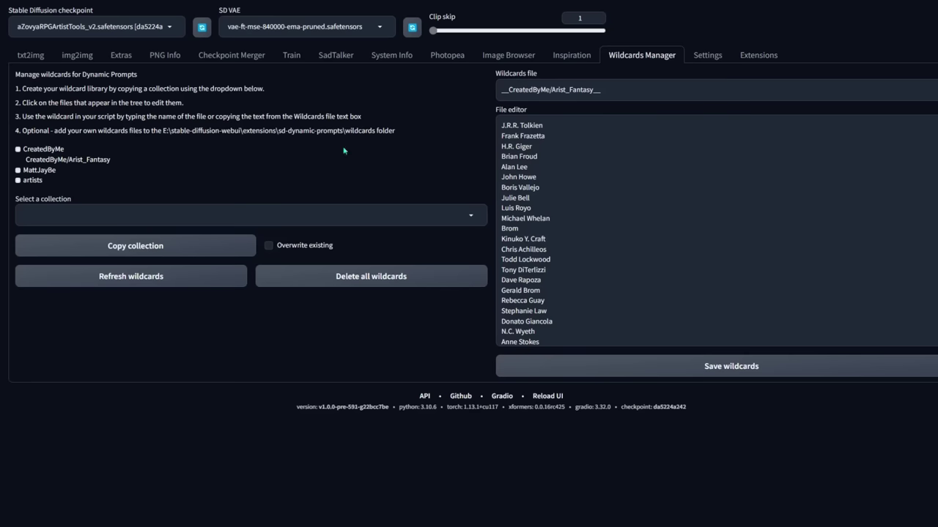
left_click(26, 173)
scroll(80, 227, "down", 10)
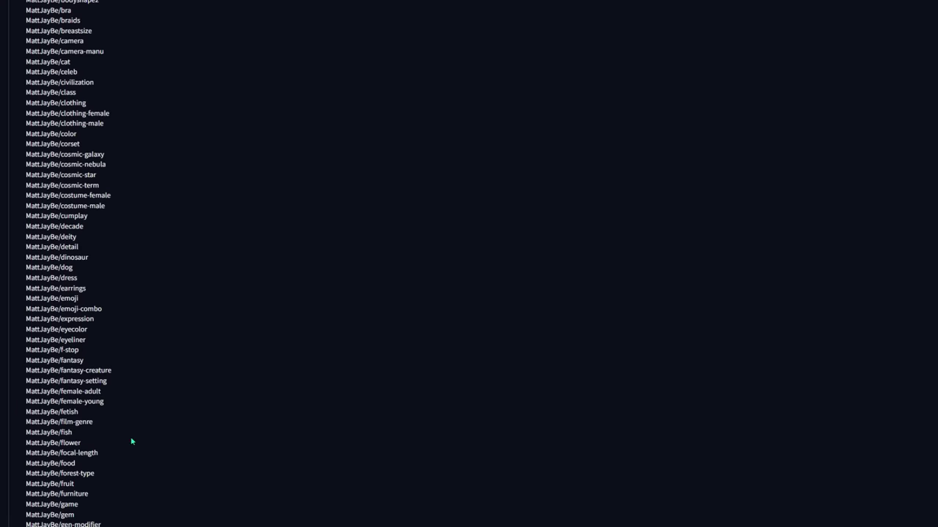
scroll(132, 441, "up", 10)
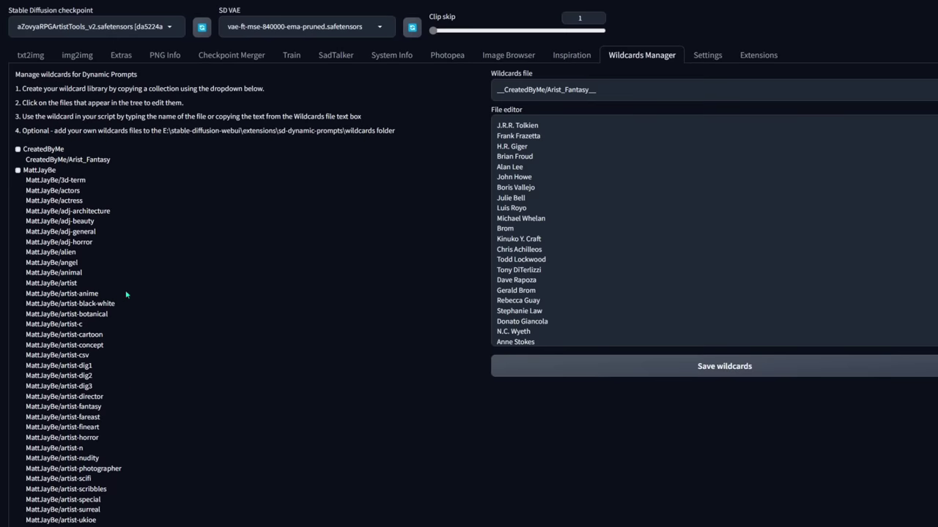
left_click(62, 201)
scroll(593, 162, "down", 20)
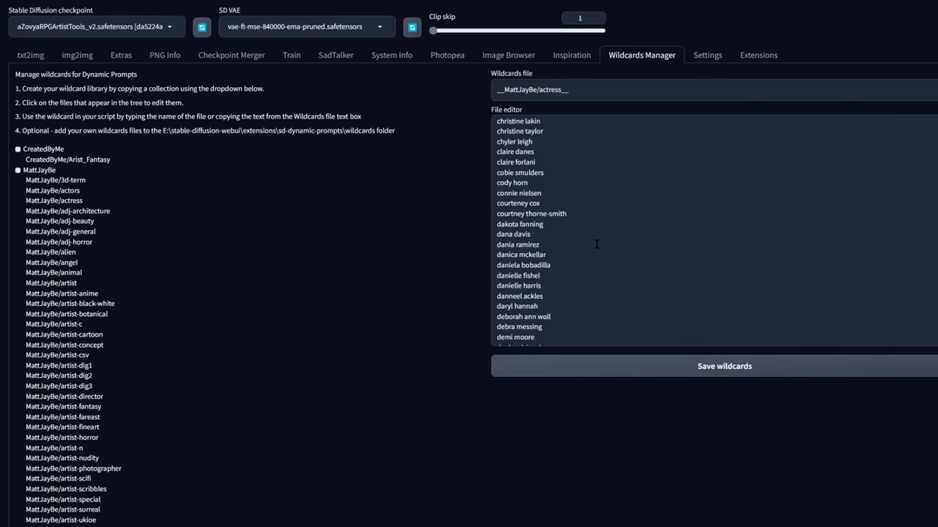
- Copy the __MattJayBe/actress__ wildcard text and highlight the wildcard in the txt2img castle prompt
left_click_drag(592, 90, 498, 90)
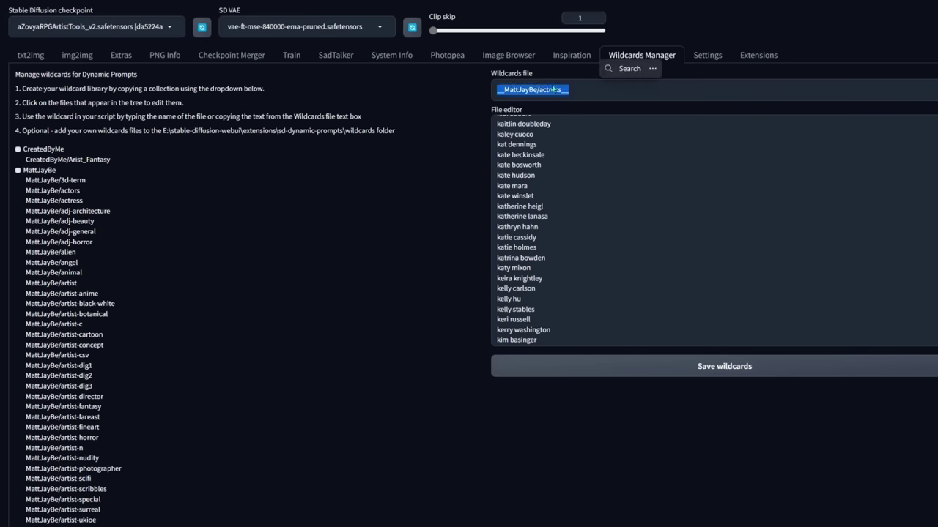
right_click(534, 88)
left_click(561, 92)
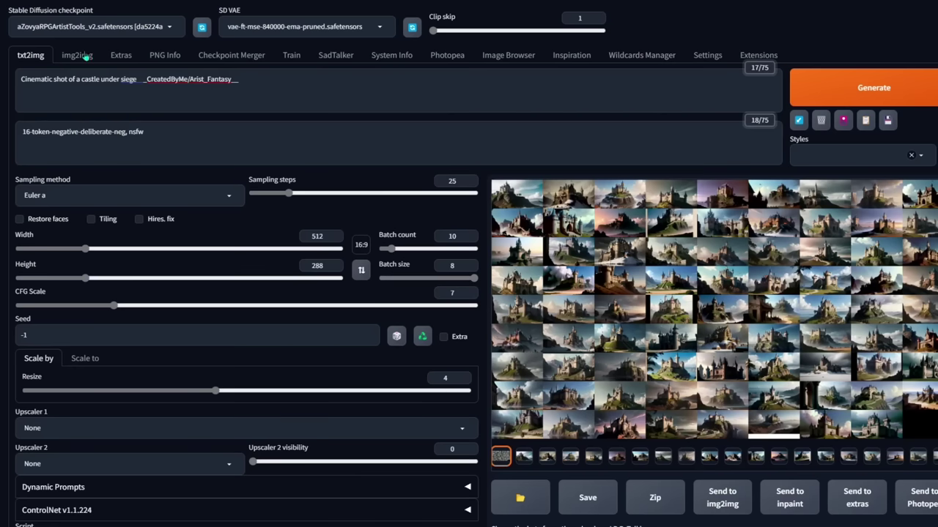
left_click_drag(238, 79, 146, 81)
left_click(277, 134)
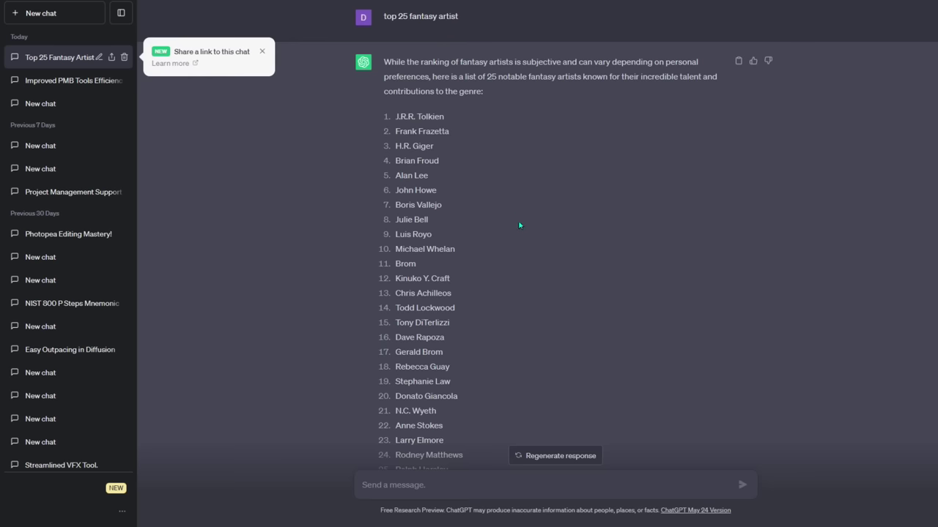
- Read through ChatGPT's top 25 fantasy artist list and its version without numbering
scroll(427, 144, "down", 3)
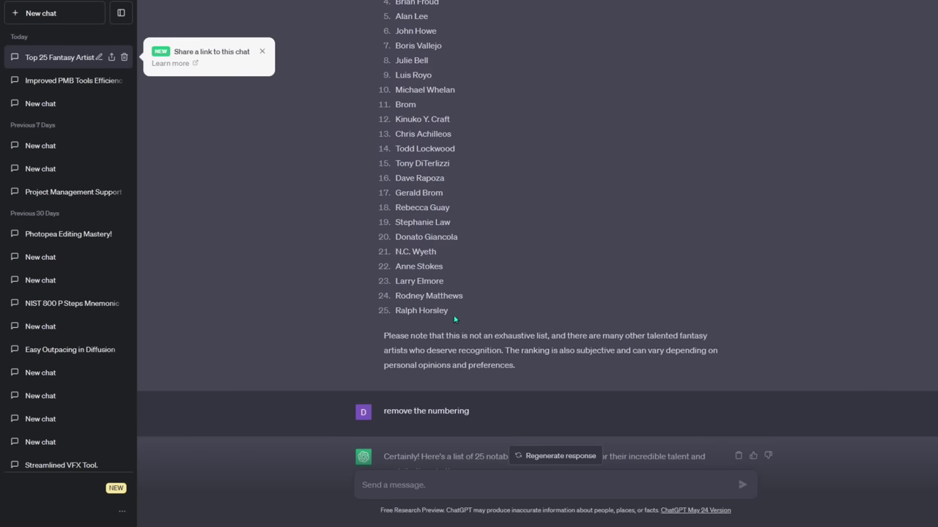
scroll(457, 291, "down", 3)
scroll(461, 306, "up", 1)
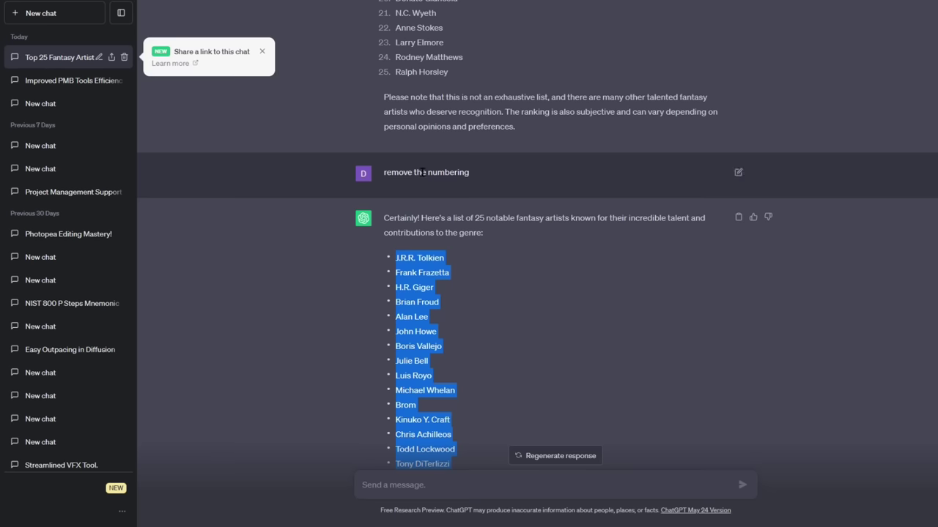
scroll(471, 237, "down", 4)
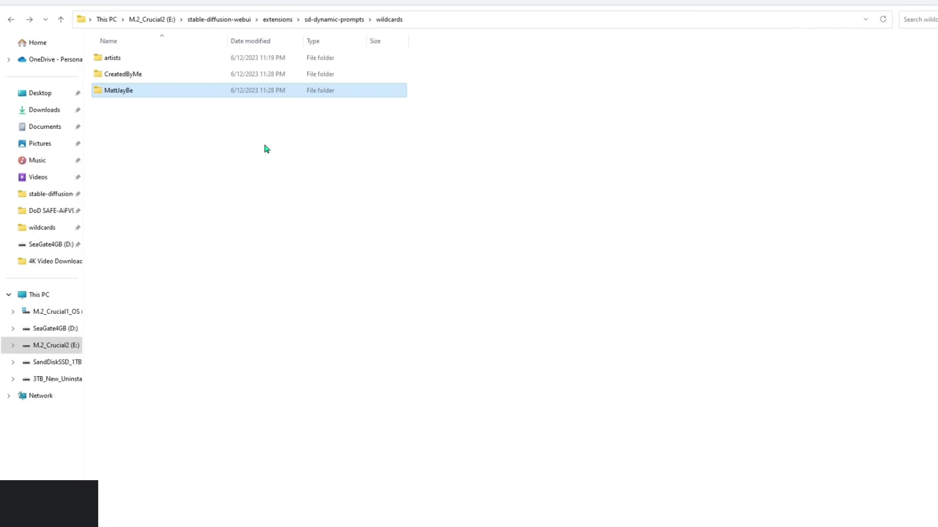
- In File Explorer, open Arist_Fantasy.txt from the CreatedByMe wildcards folder, review its one-artist-per-line list and close it
double_click(125, 74)
left_click(11, 19)
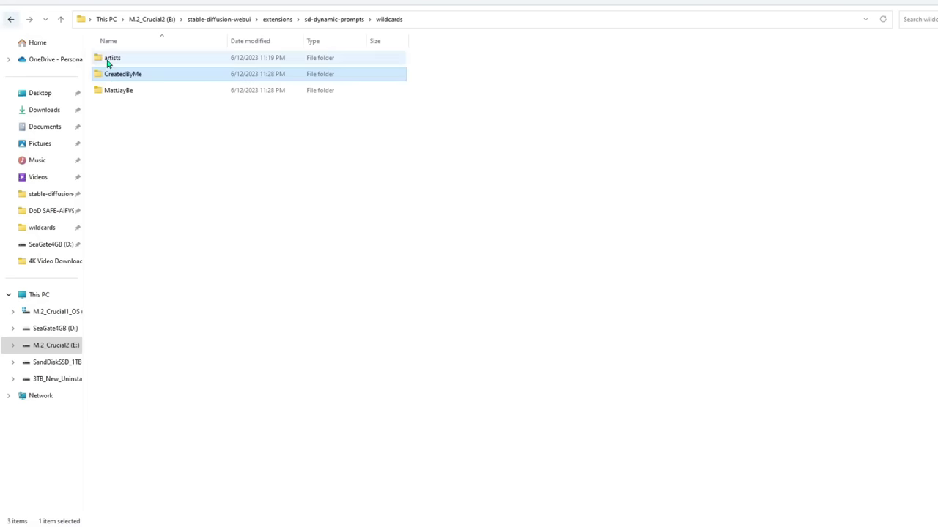
double_click(119, 75)
left_click(146, 62)
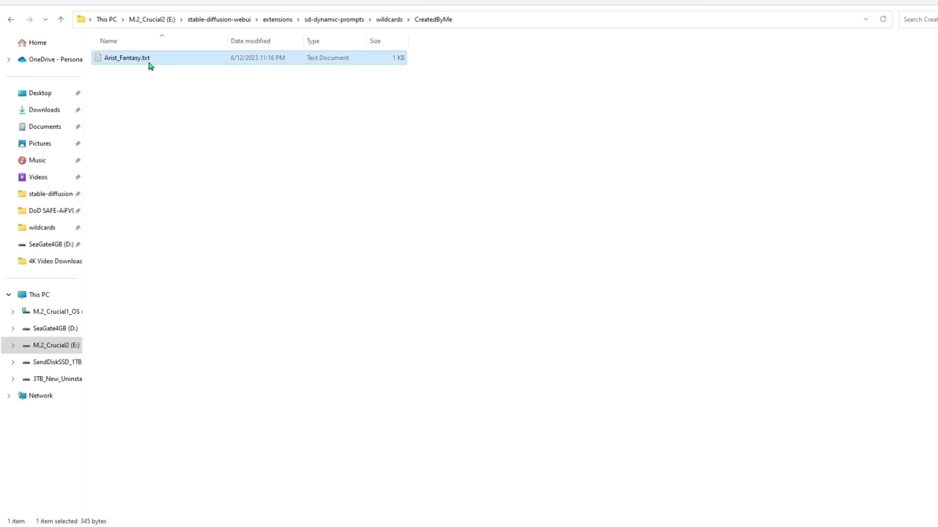
double_click(148, 65)
left_click_drag(588, 57, 678, 58)
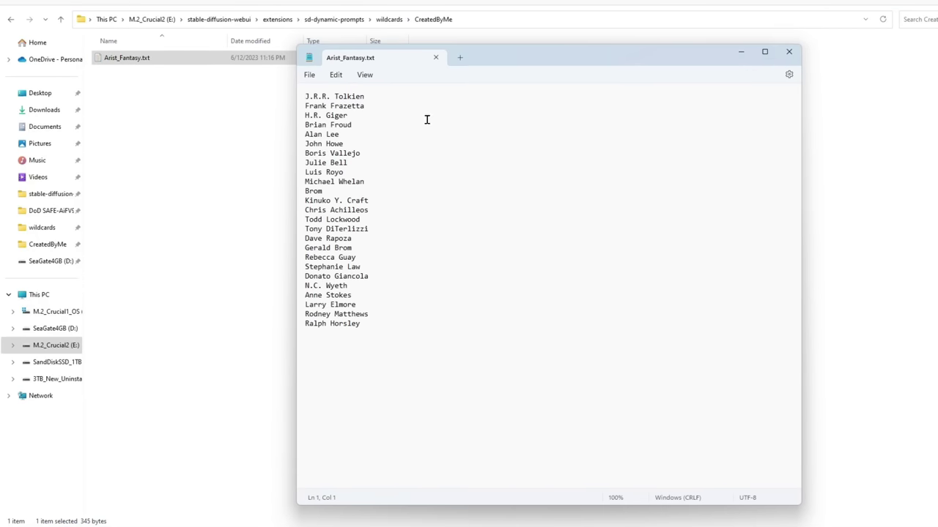
key("End")
left_click(788, 52)
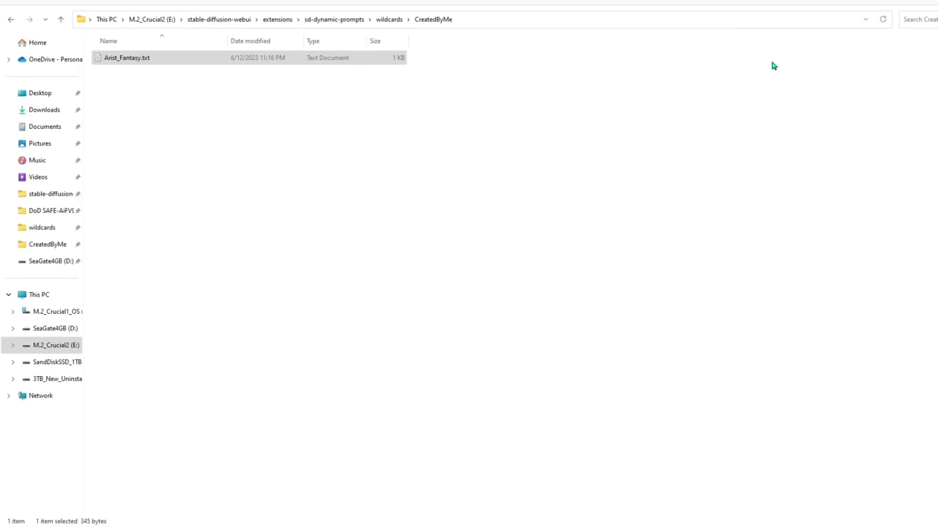
left_click(435, 137)
left_click(120, 64)
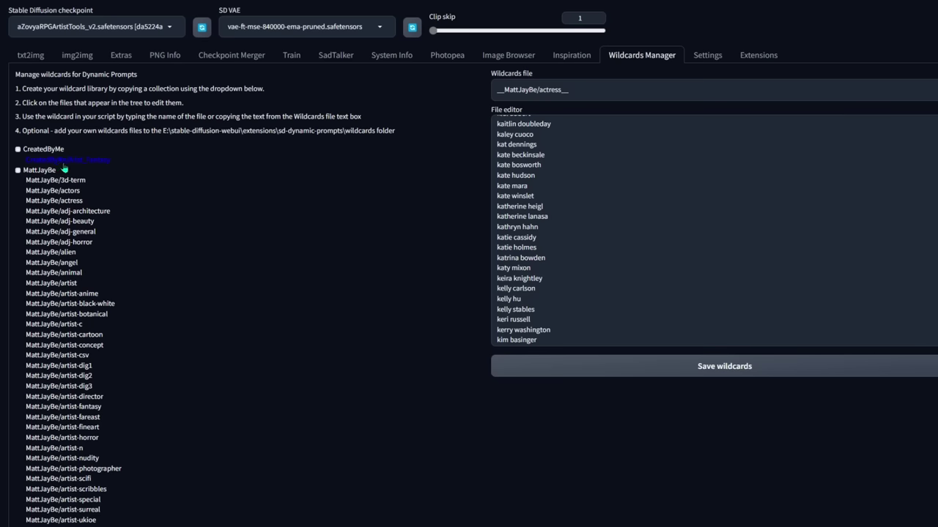
- Load CreatedByMe/Arist_Fantasy in the WebUI's Wildcards Manager and copy its wildcard text
left_click(66, 159)
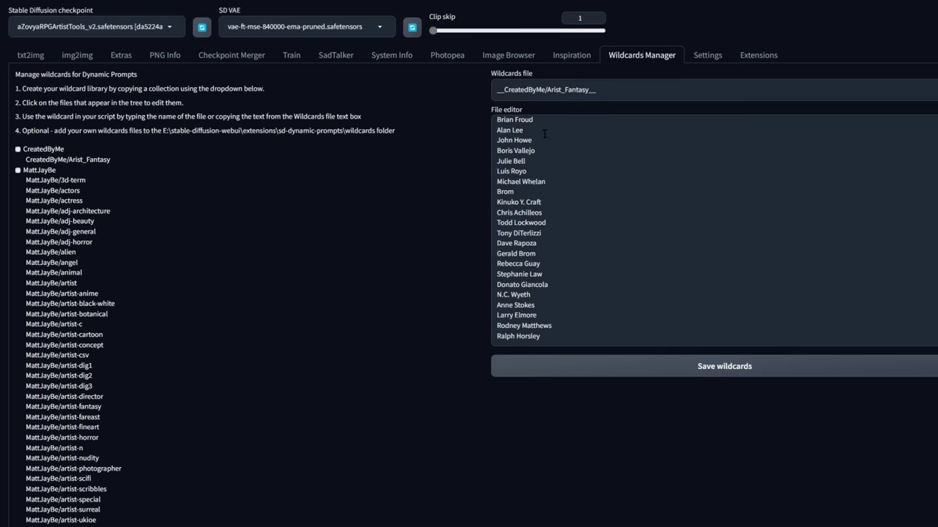
triple_click(562, 89)
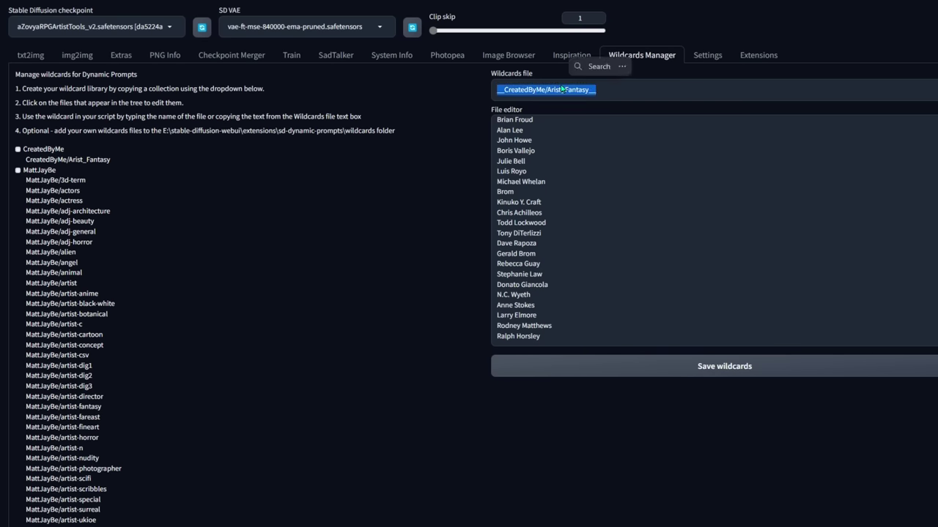
right_click(546, 90)
left_click(564, 99)
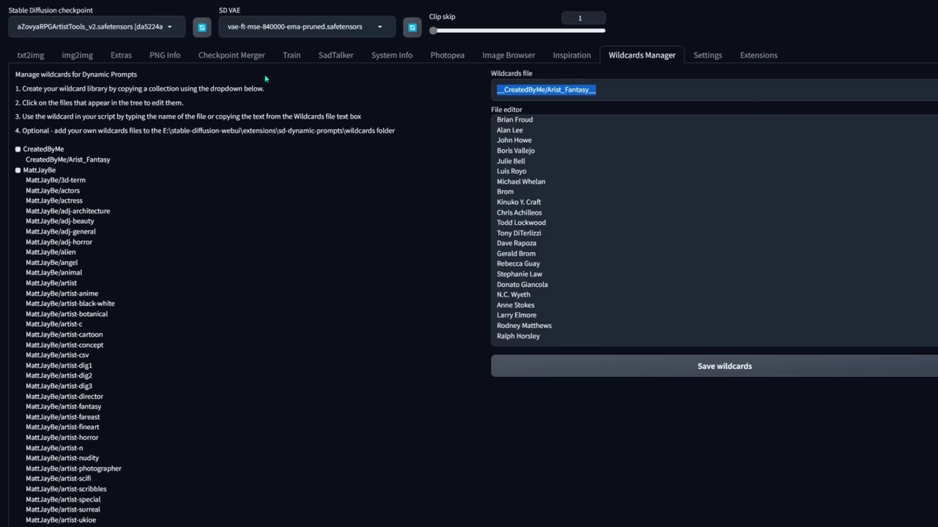
- Append the copied __CreatedByMe/Arist_Fantasy__ wildcard to the txt2img prompt "Cinematic shot of a castle under siege" and generate the images
left_click(33, 56)
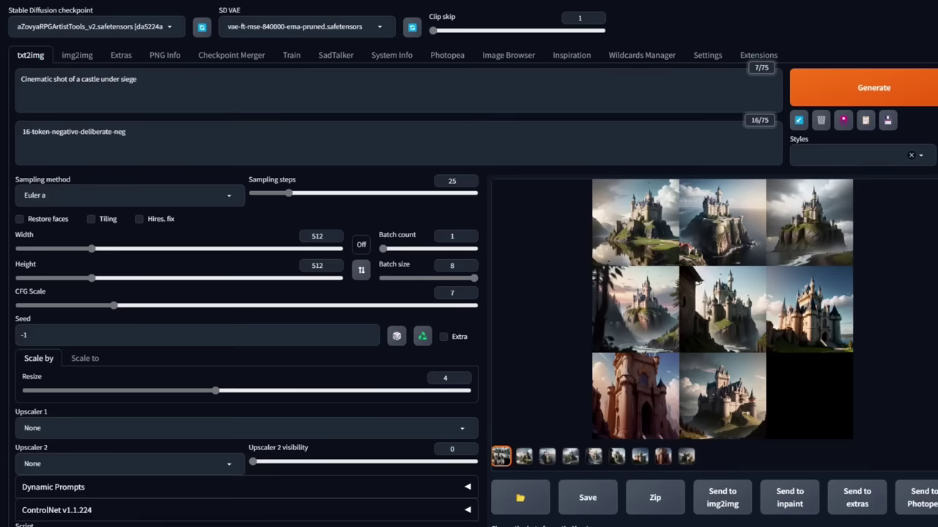
left_click(264, 85)
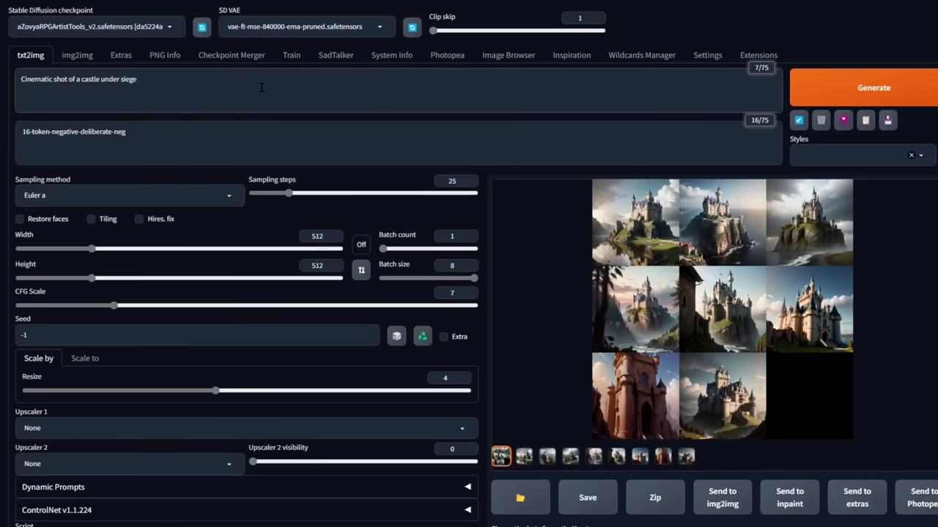
key("ctrl+v")
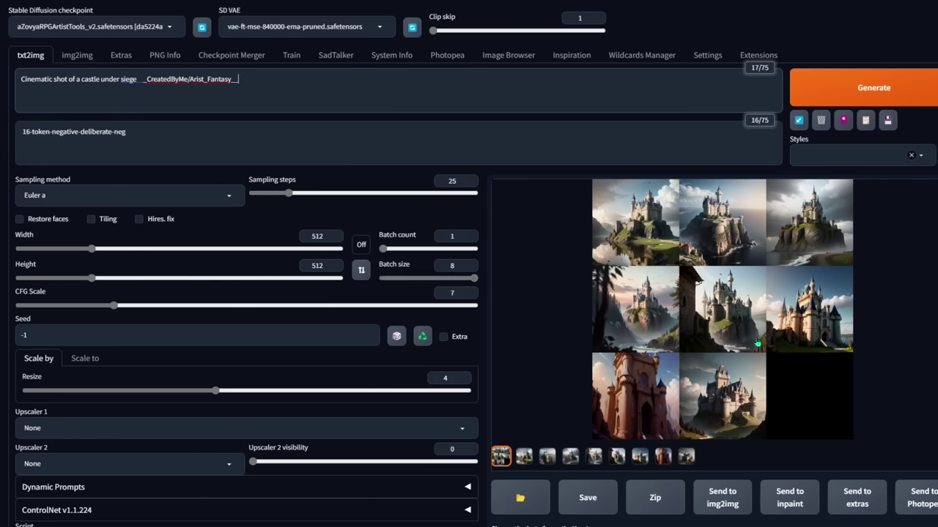
left_click(745, 363)
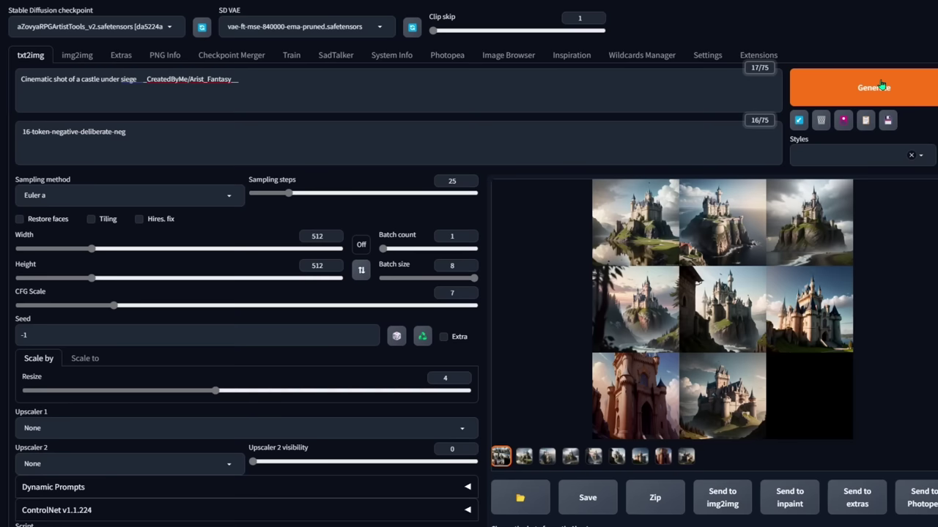
left_click(882, 85)
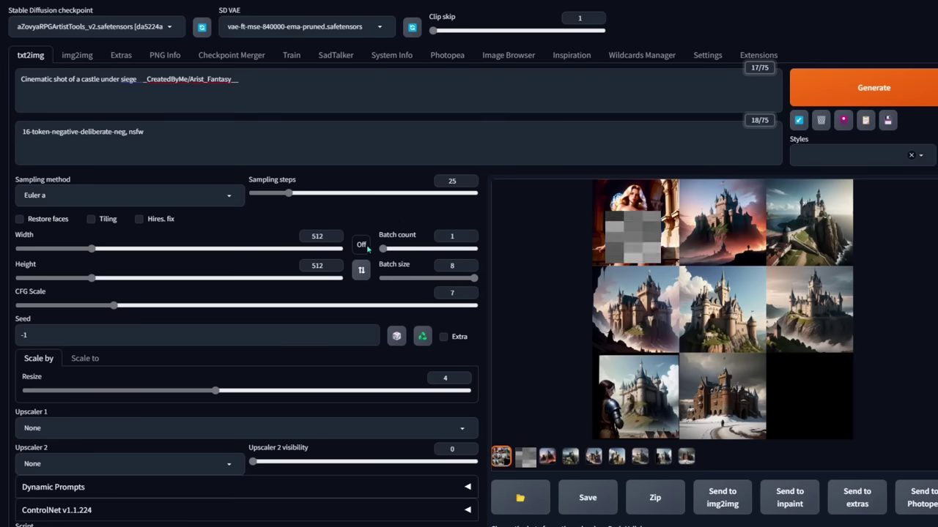
- Set the txt2img aspect ratio to 16:9 and the batch count to 10
left_click(362, 246)
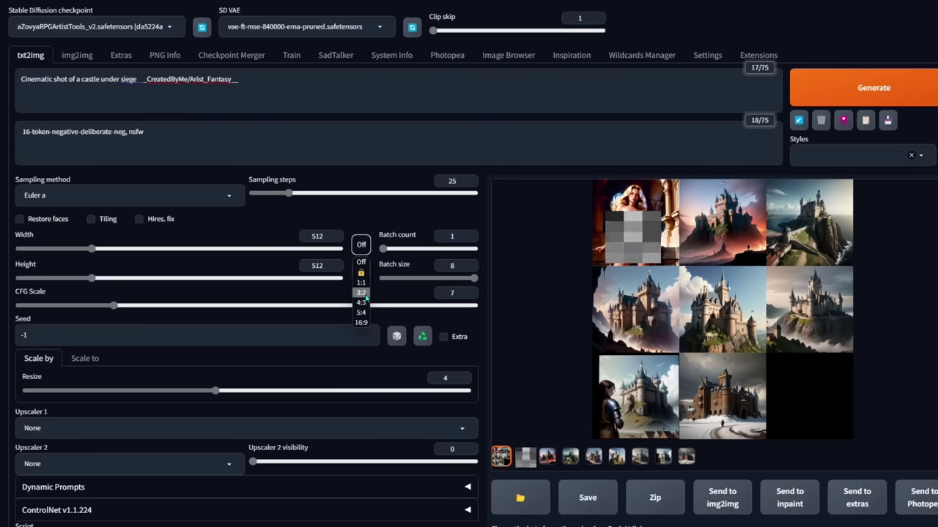
left_click(363, 322)
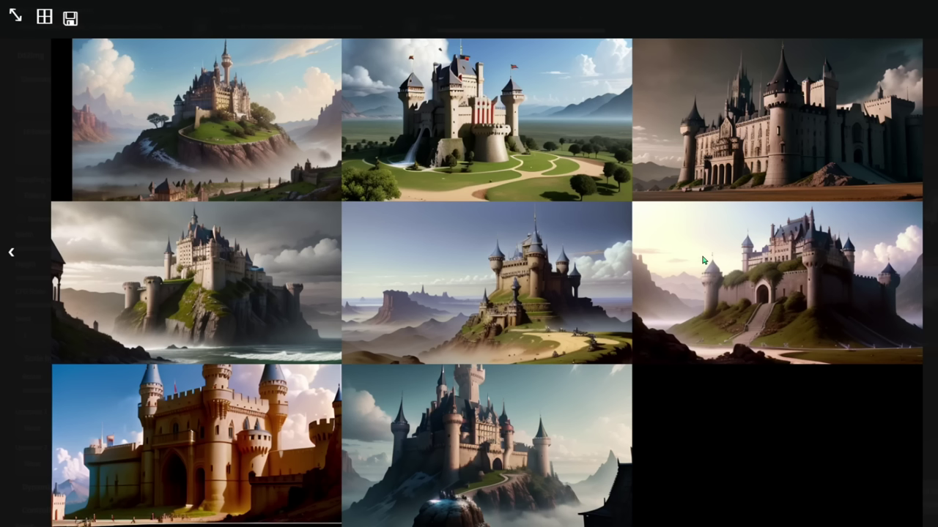
key("Escape")
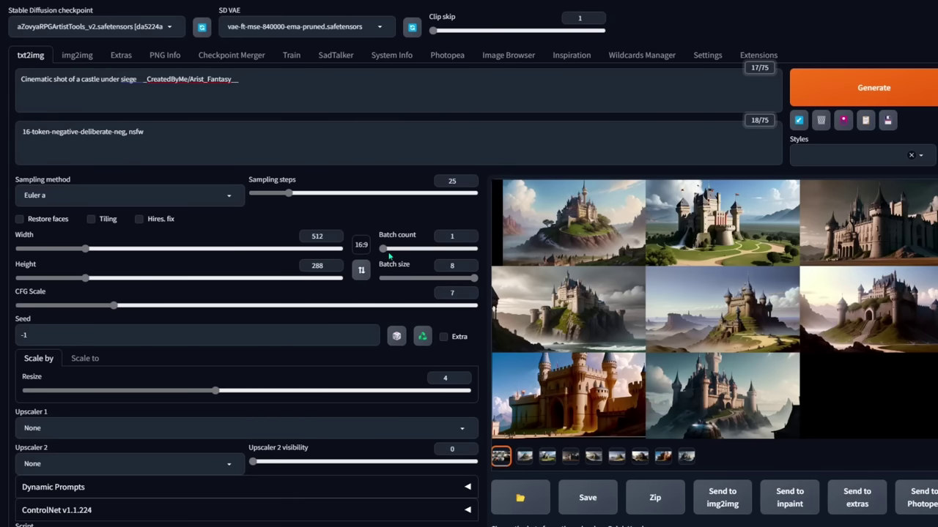
left_click_drag(389, 255, 392, 249)
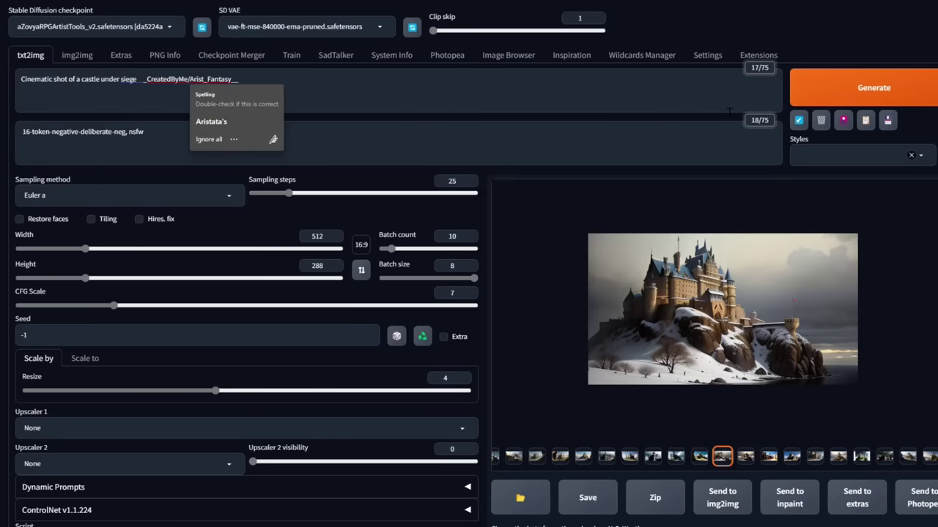
- Generate the castle images from the txt2img prompt with the Arist_Fantasy wildcard
left_click(899, 87)
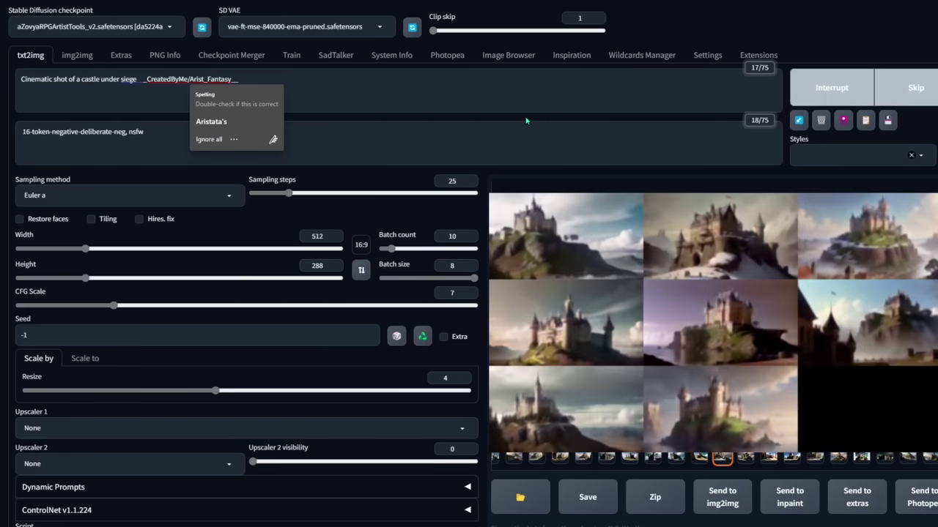
- In the Wildcards Manager, expand the MattJayBe collection, look through its wildcard files from start to end and collapse it
left_click(391, 55)
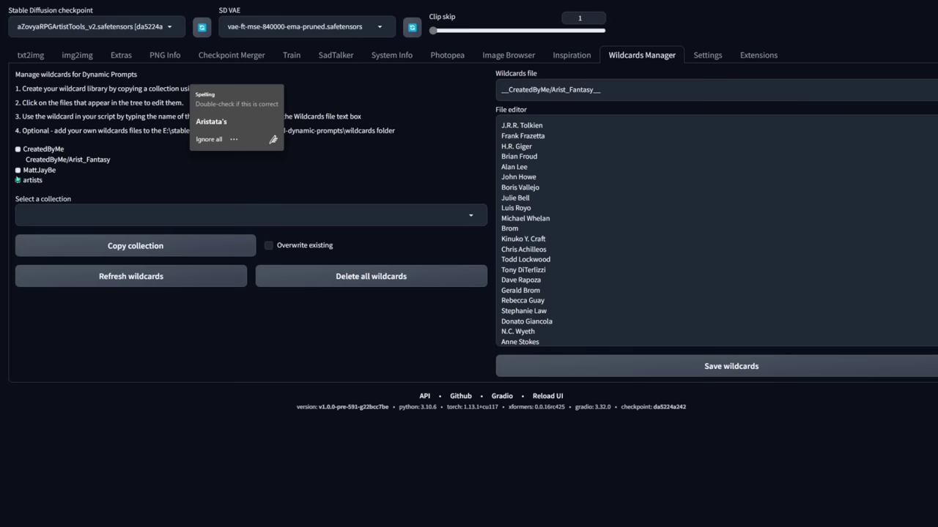
left_click(33, 171)
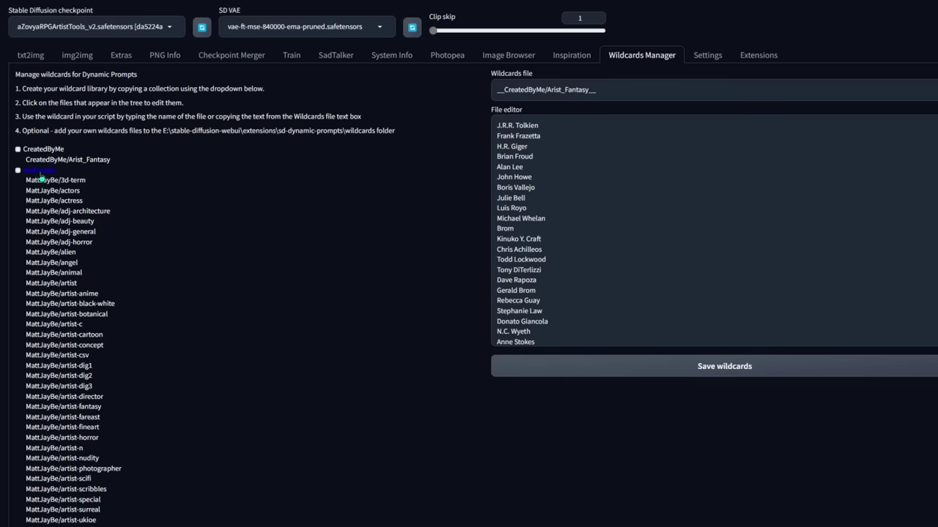
scroll(161, 255, "down", 5)
scroll(164, 255, "down", 1)
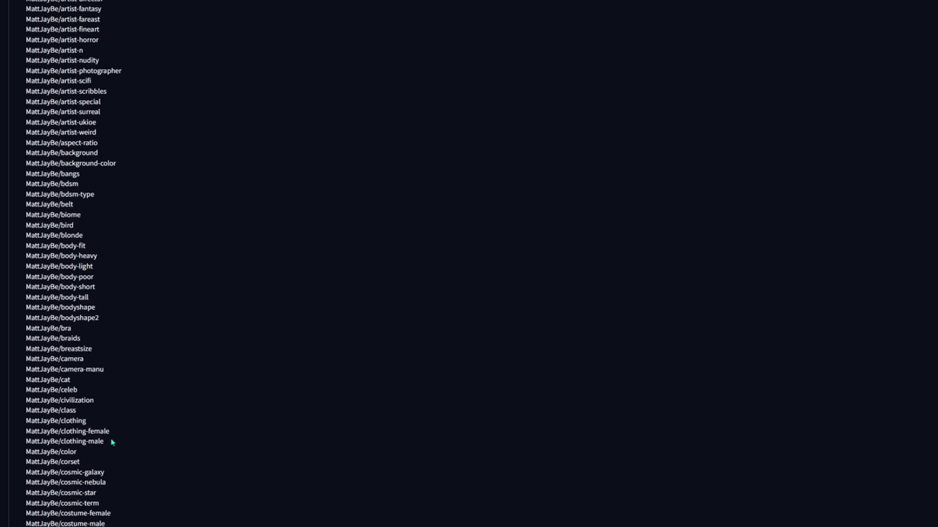
scroll(112, 442, "down", 20)
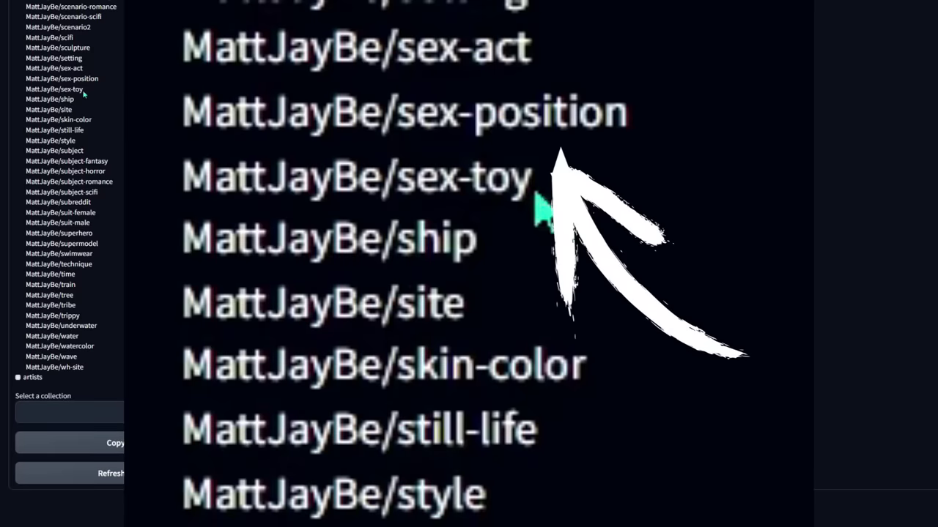
scroll(49, 176, "up", 20)
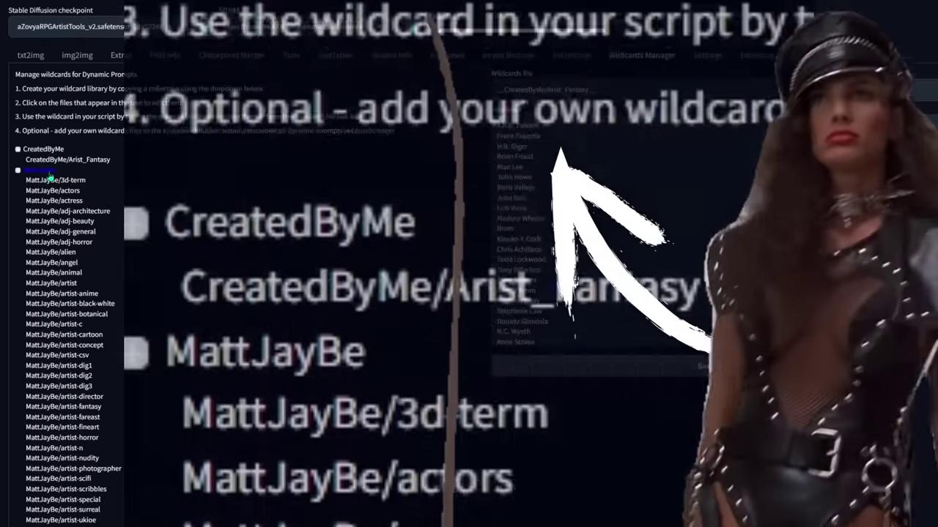
left_click(44, 171)
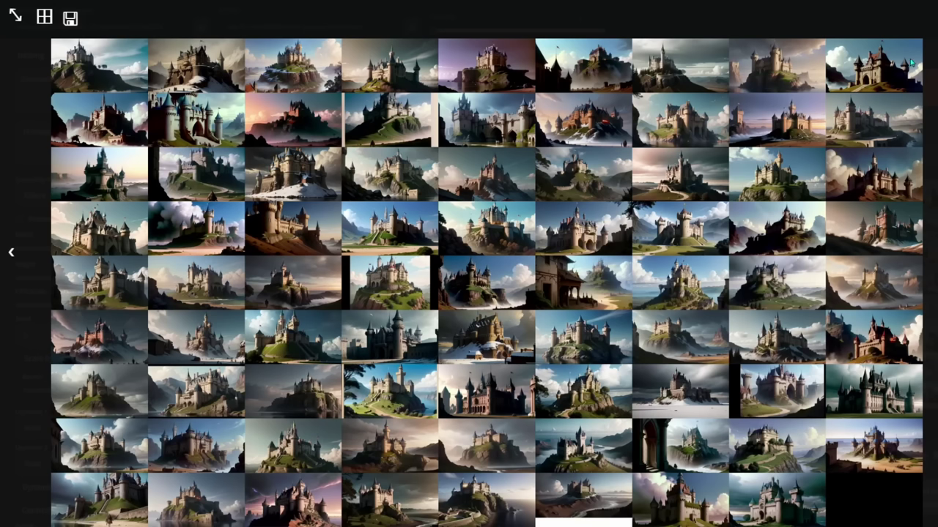
- Close the enlarged result grid, load the txt2img outputs in the Image Browser and browse the castle thumbnails
left_click(720, 113)
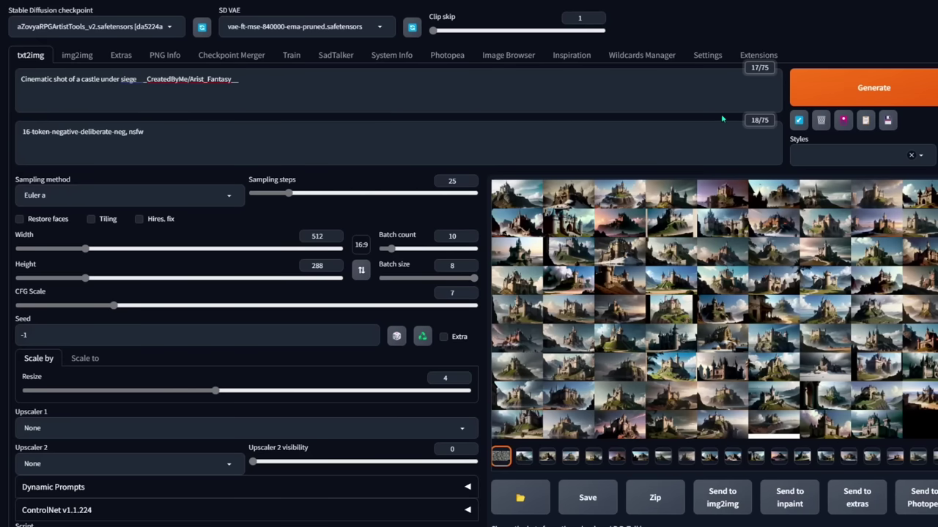
left_click(516, 63)
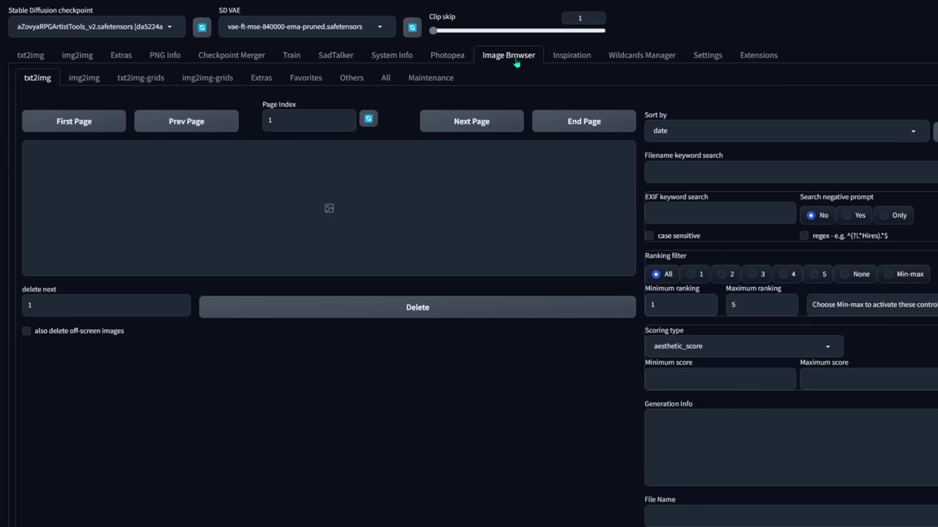
left_click(367, 120)
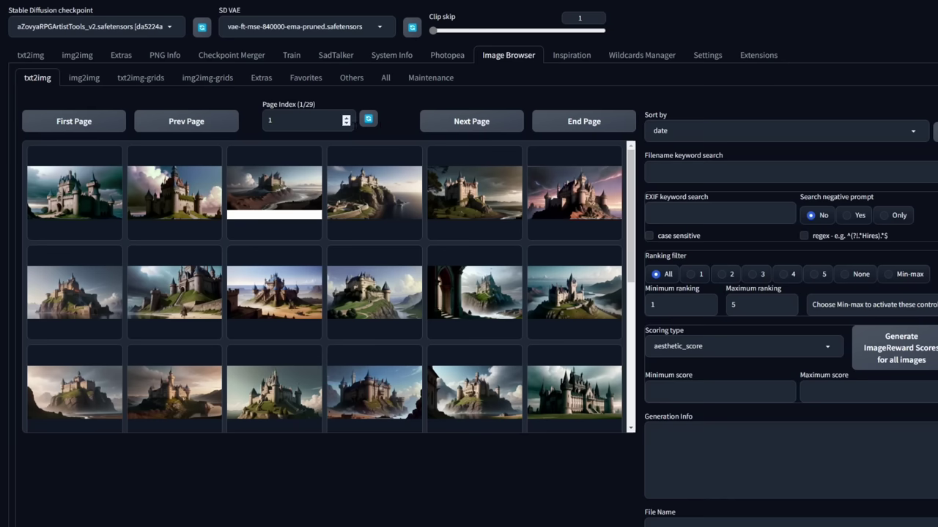
scroll(310, 311, "down", 10)
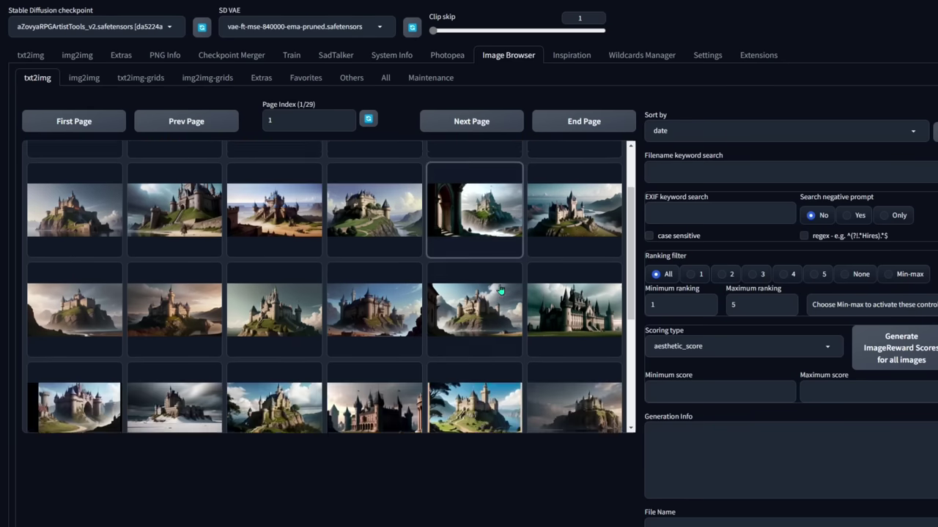
scroll(483, 319, "up", 3)
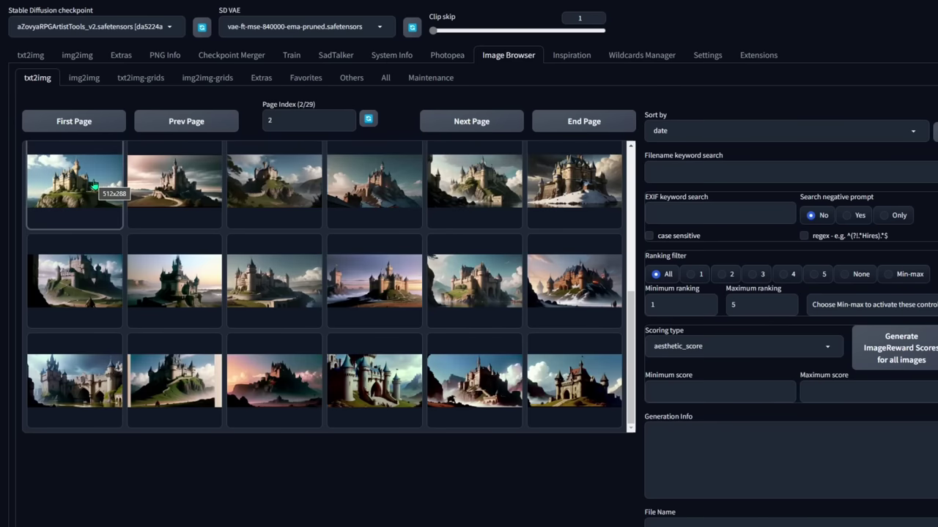
- Inspect individual castle images on pages 1 and 2 of the Image Browser, enlarge one, and page further through the outputs
left_click(475, 181)
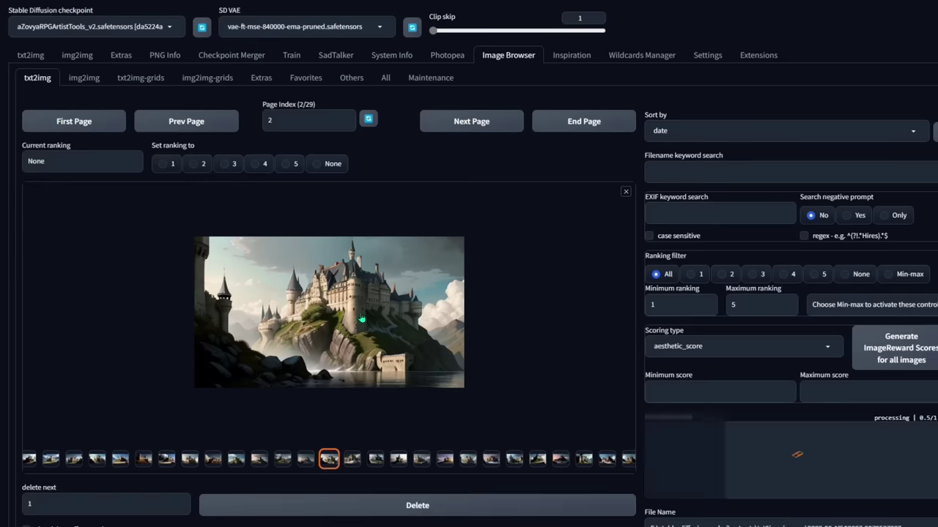
left_click(106, 126)
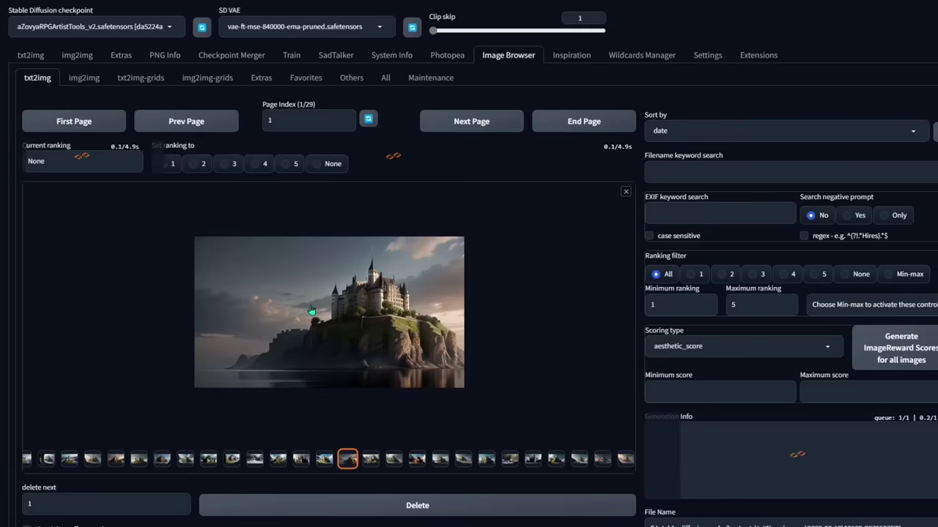
left_click(323, 310)
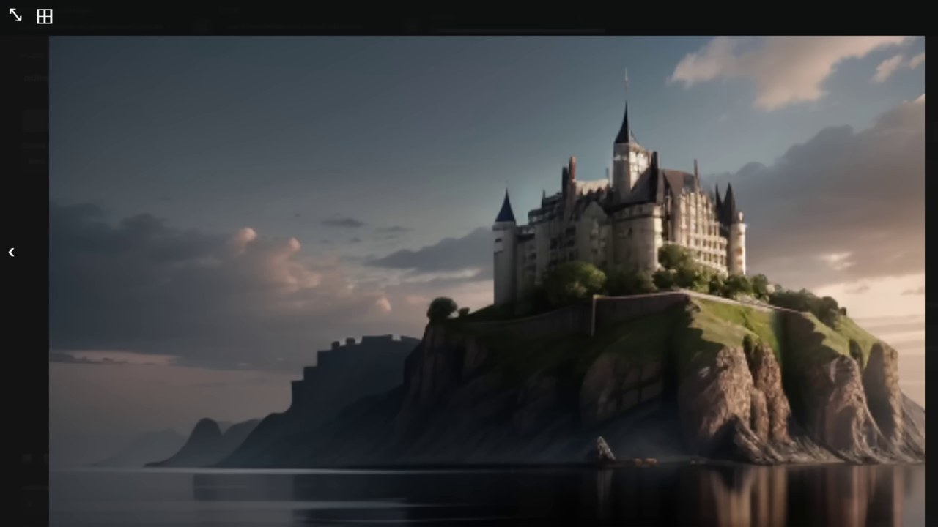
key("Escape")
key("Escape")
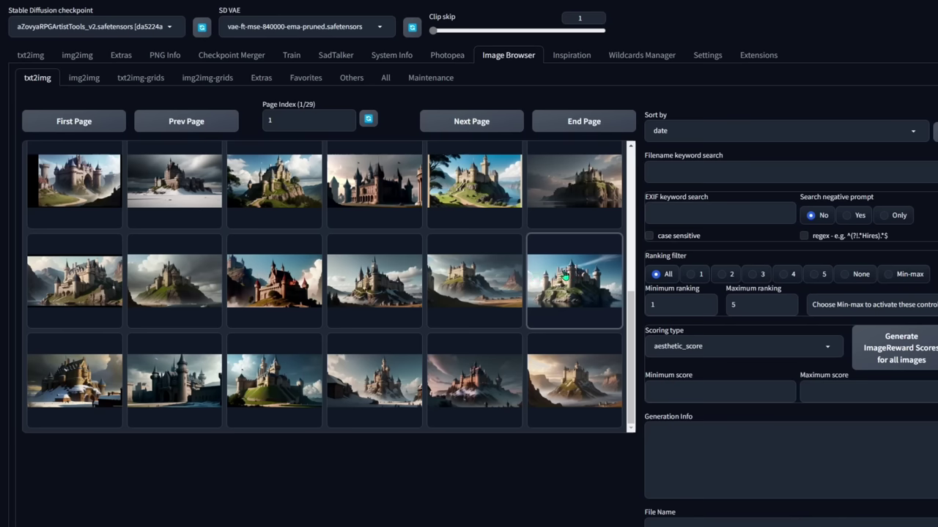
left_click(455, 322)
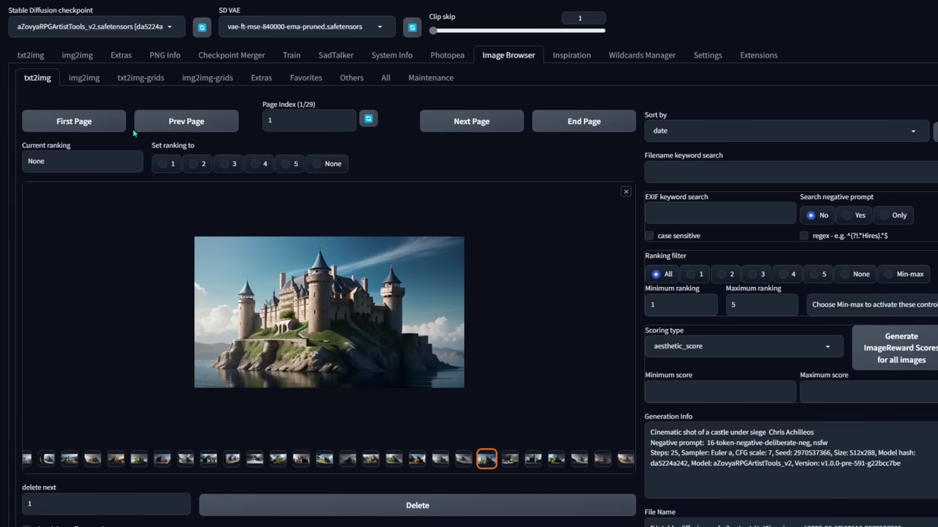
left_click(485, 122)
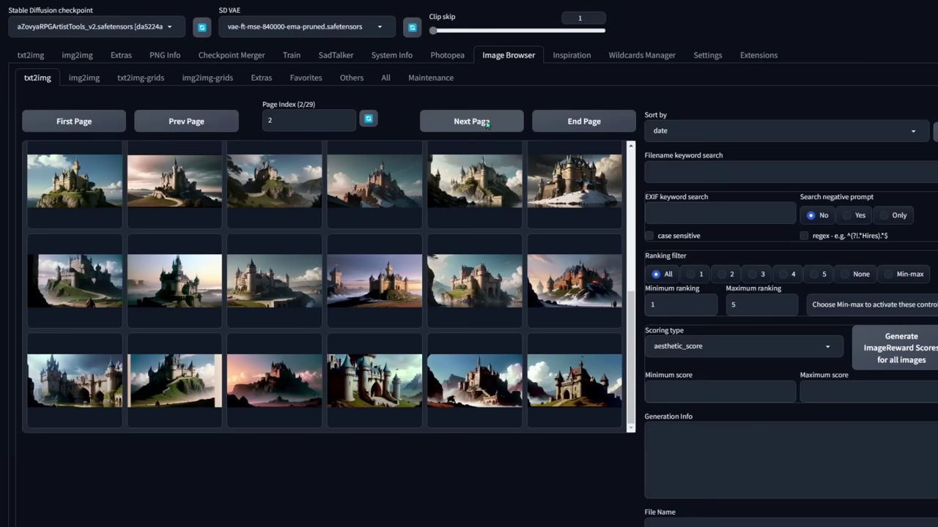
left_click(486, 122)
left_click(485, 123)
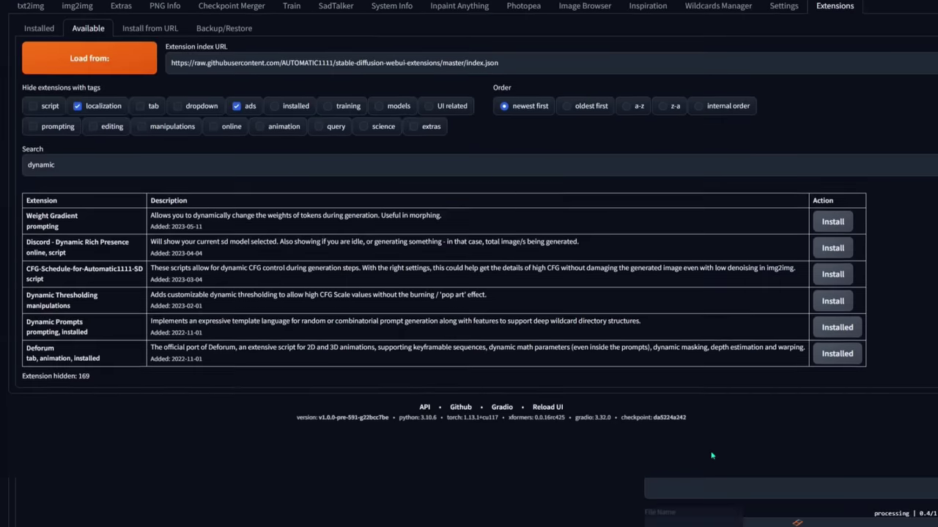
- Check the Dynamic Prompts entry among the available extensions and open the list of installed extensions
scroll(896, 468, "up", 1)
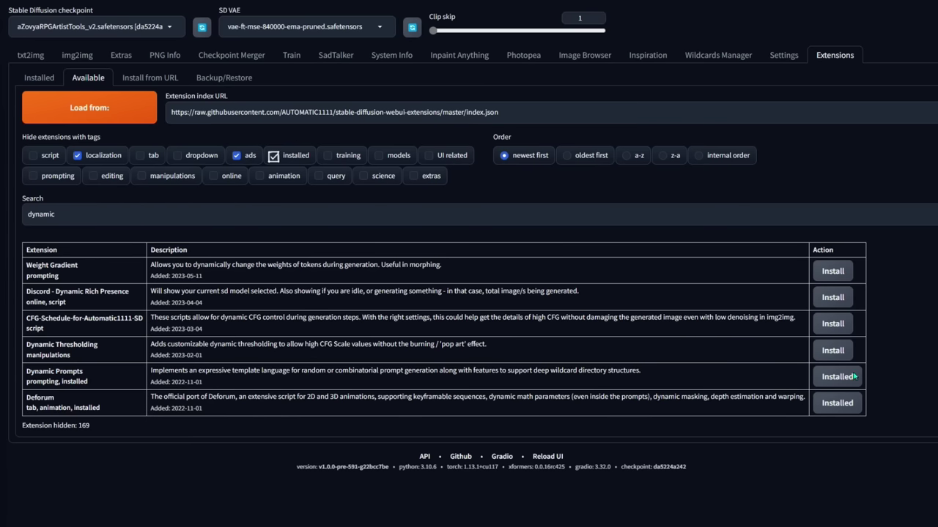
left_click(44, 79)
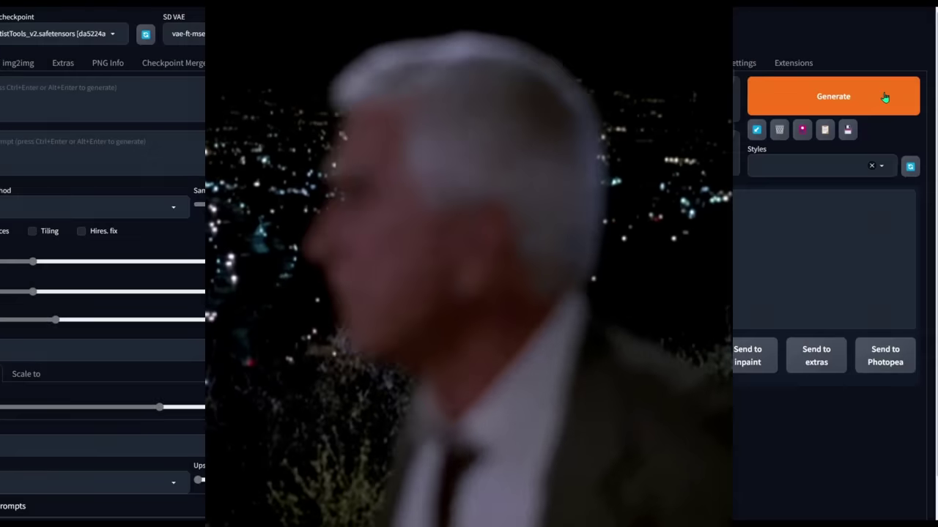
- Return to txt2img and open the context options of the Generate command
right_click(882, 97)
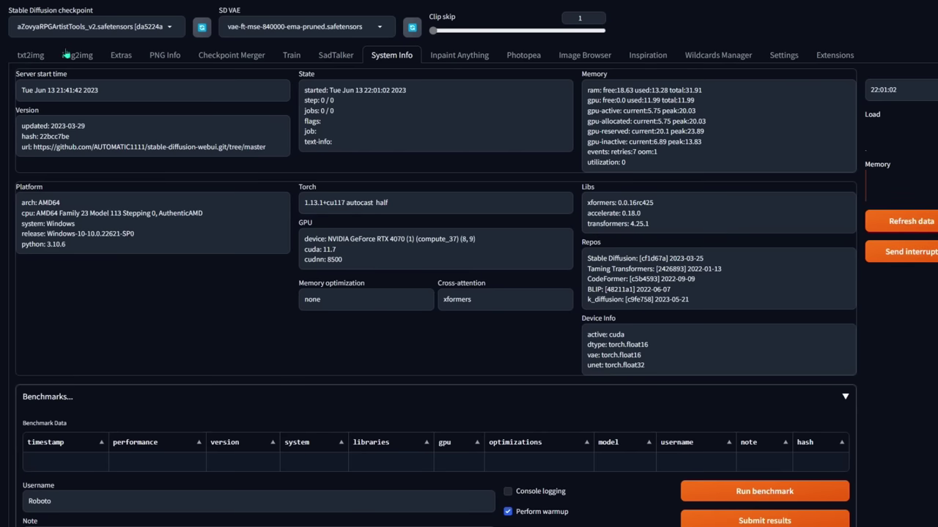
left_click(31, 56)
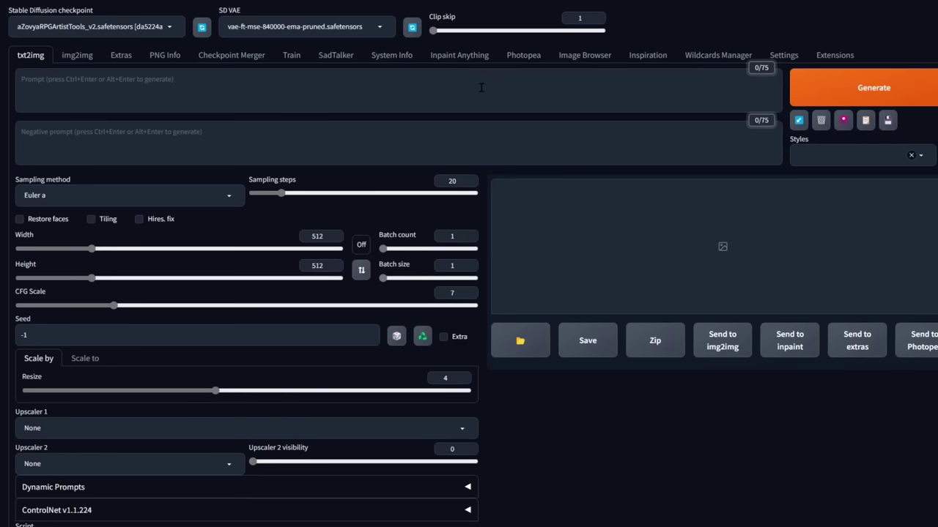
right_click(866, 98)
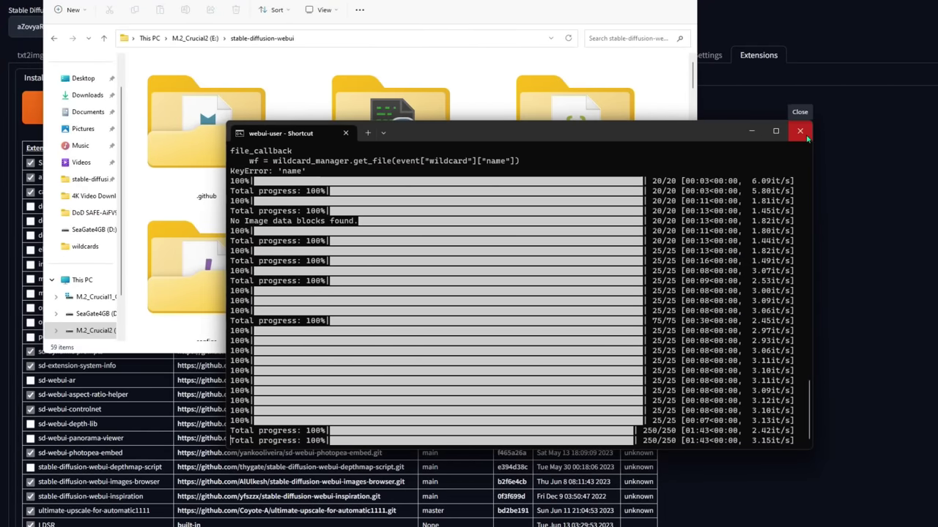
- Minimize the webui-user console, examine the extensions subfolder of stable-diffusion-webui in File Explorer and return to the parent folder
left_click(758, 134)
scroll(490, 159, "down", 2)
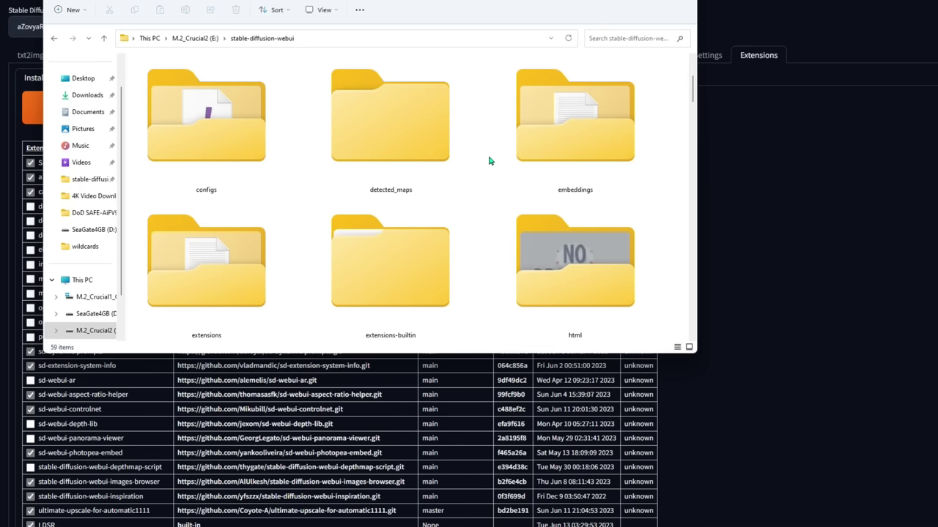
double_click(233, 265)
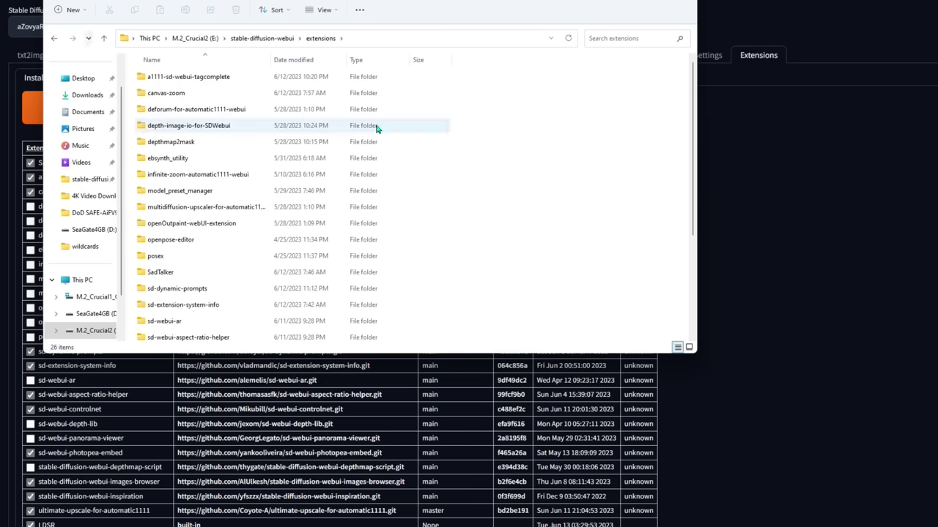
left_click(55, 38)
scroll(251, 181, "down", 4)
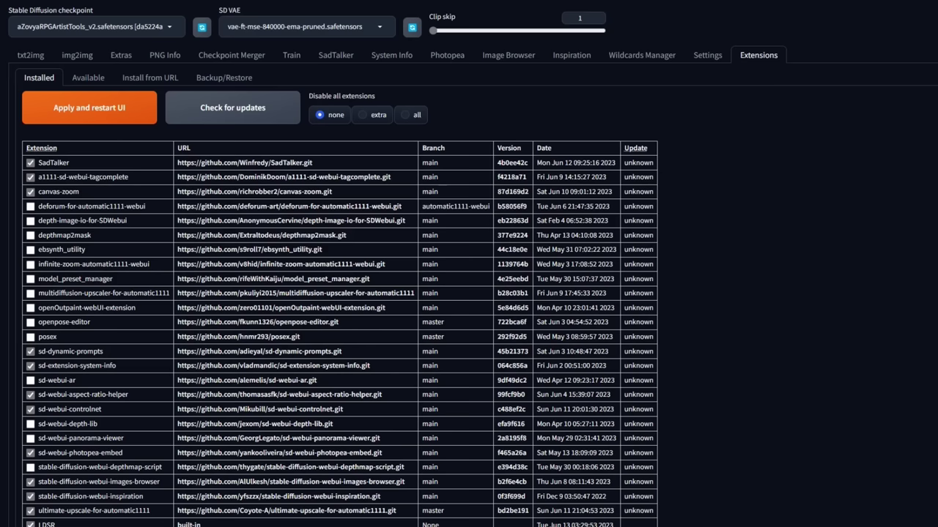